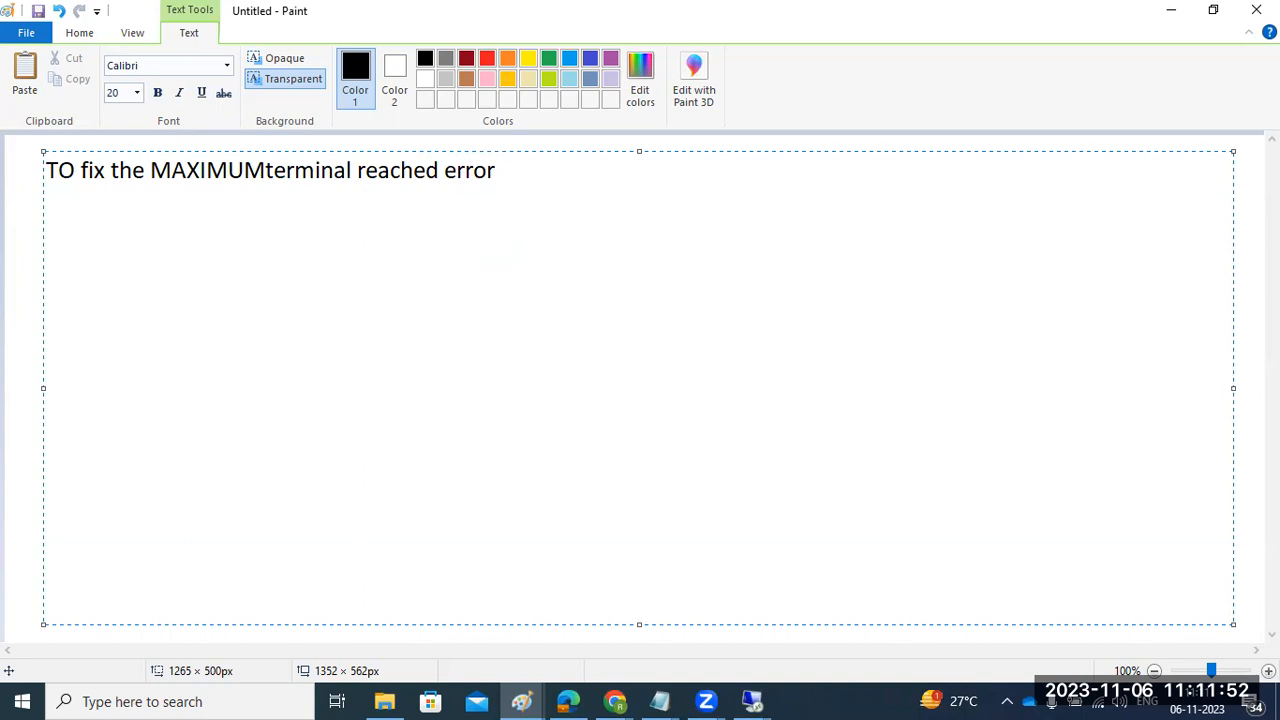
Step: Switch to the remote server session running the SAP Management Console and show its desktop
key("Return")
mouse_move(752, 701)
left_click(825, 618)
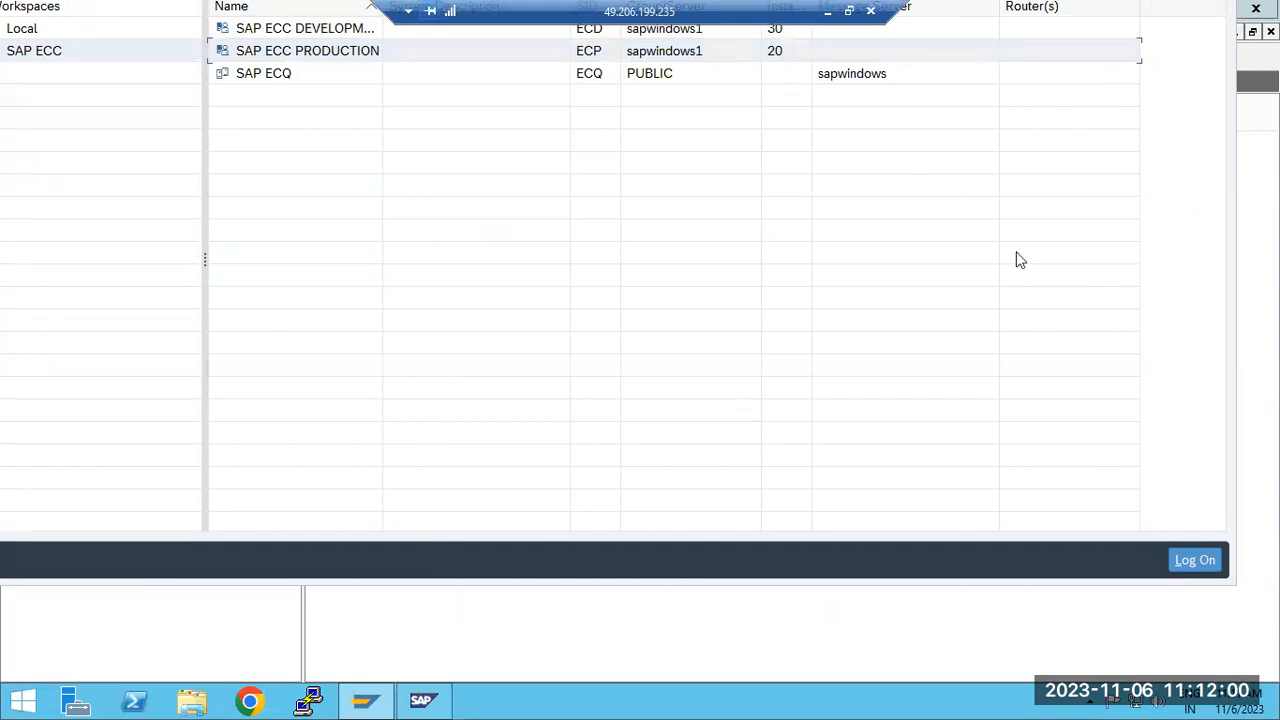
left_click(827, 11)
mouse_move(752, 701)
left_click(668, 629)
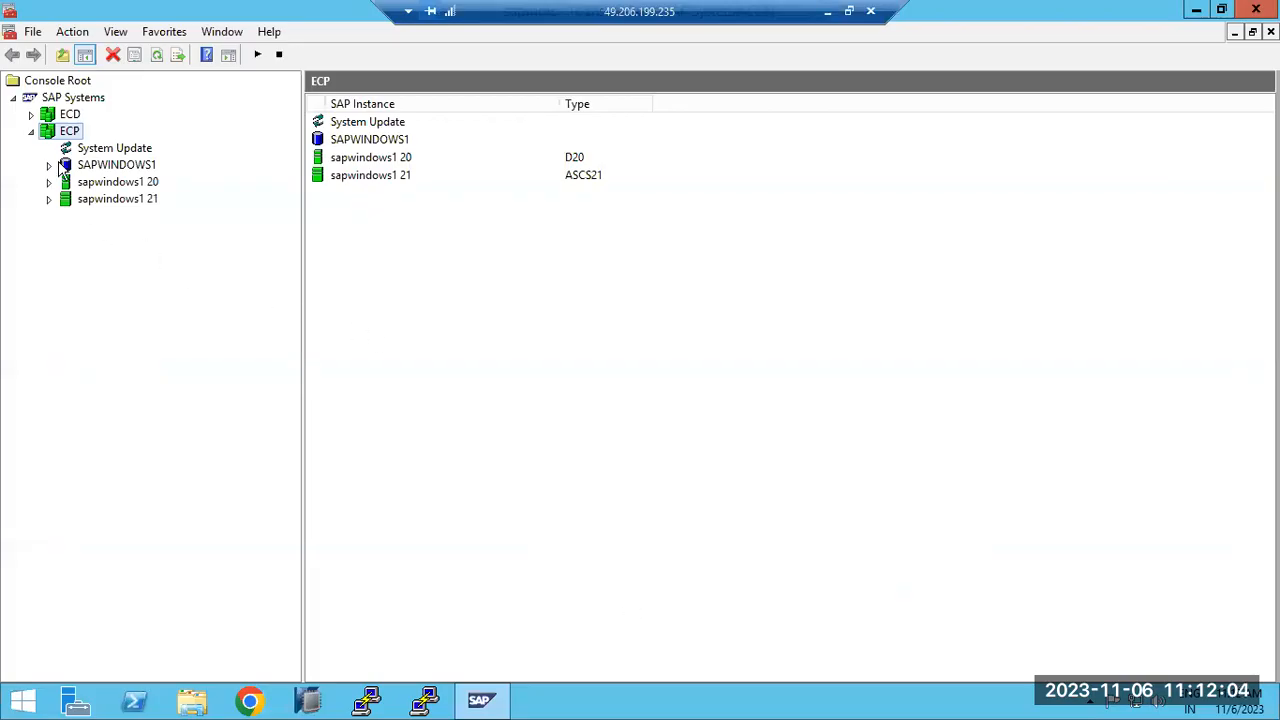
right_click(569, 702)
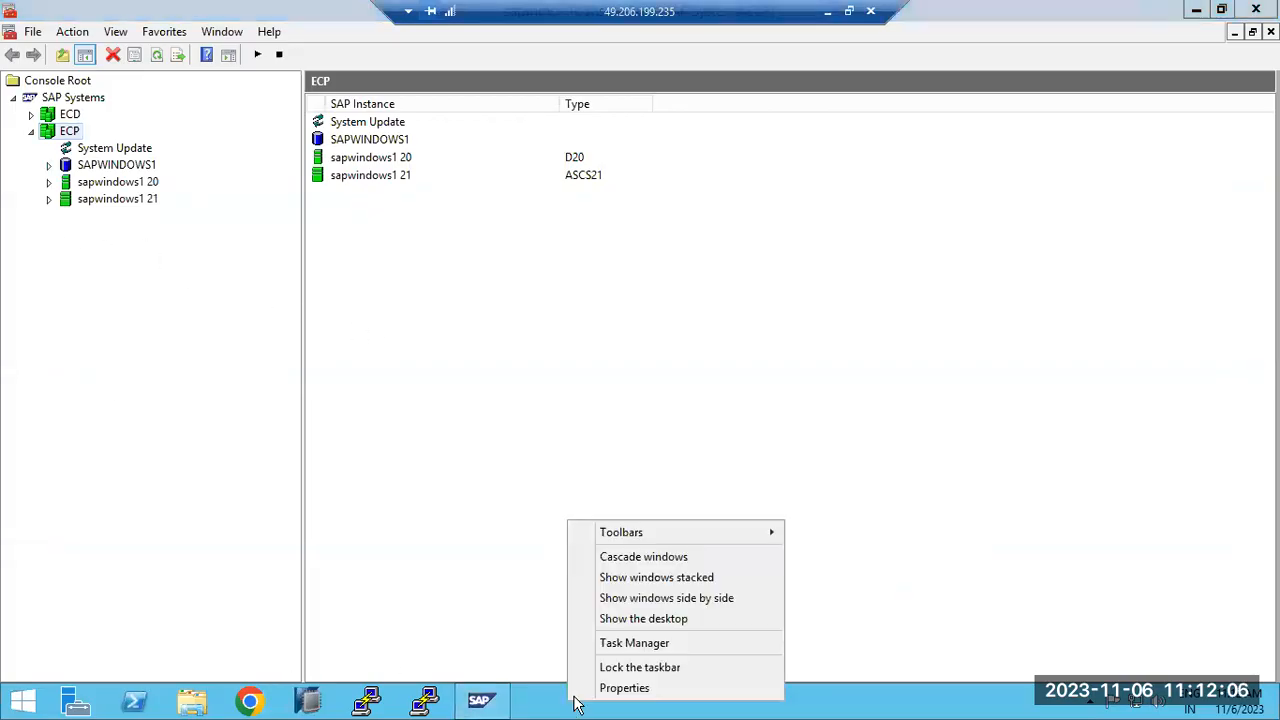
left_click(625, 620)
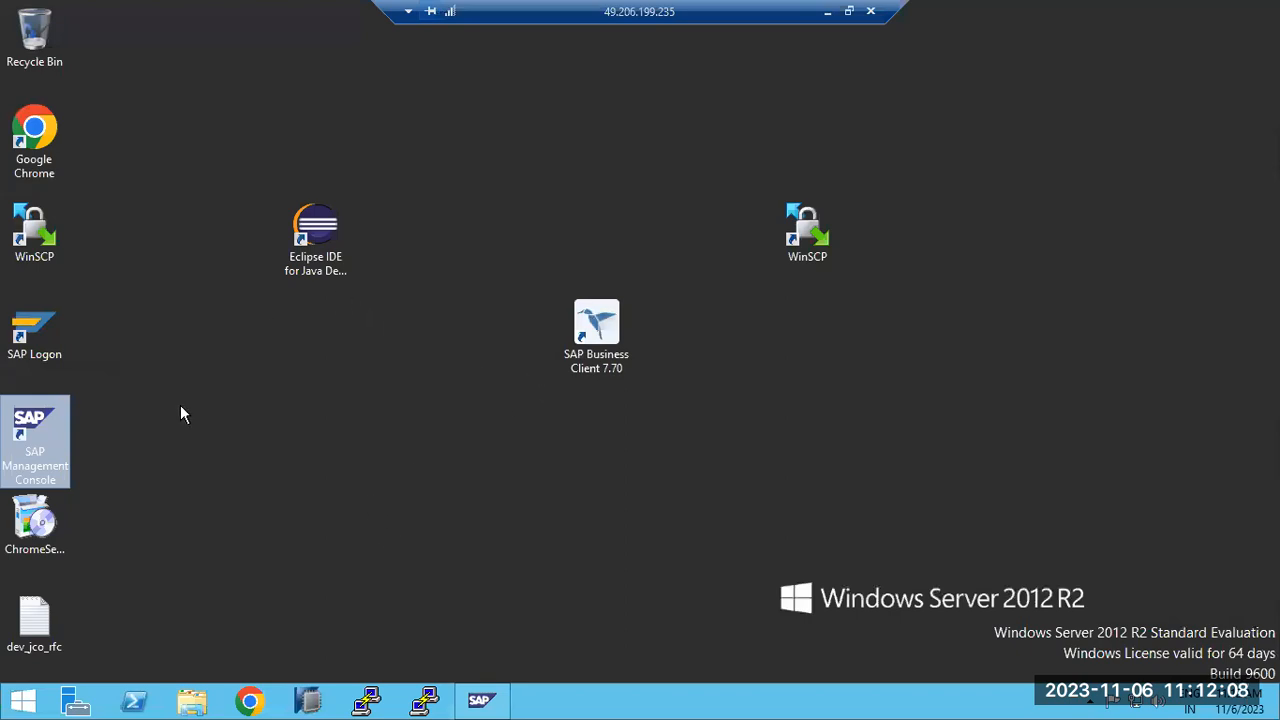
Step: Open SAP Logon and try to connect to the SAP ECC PRODUCTION system (ECP), declining the detailed error description
double_click(27, 318)
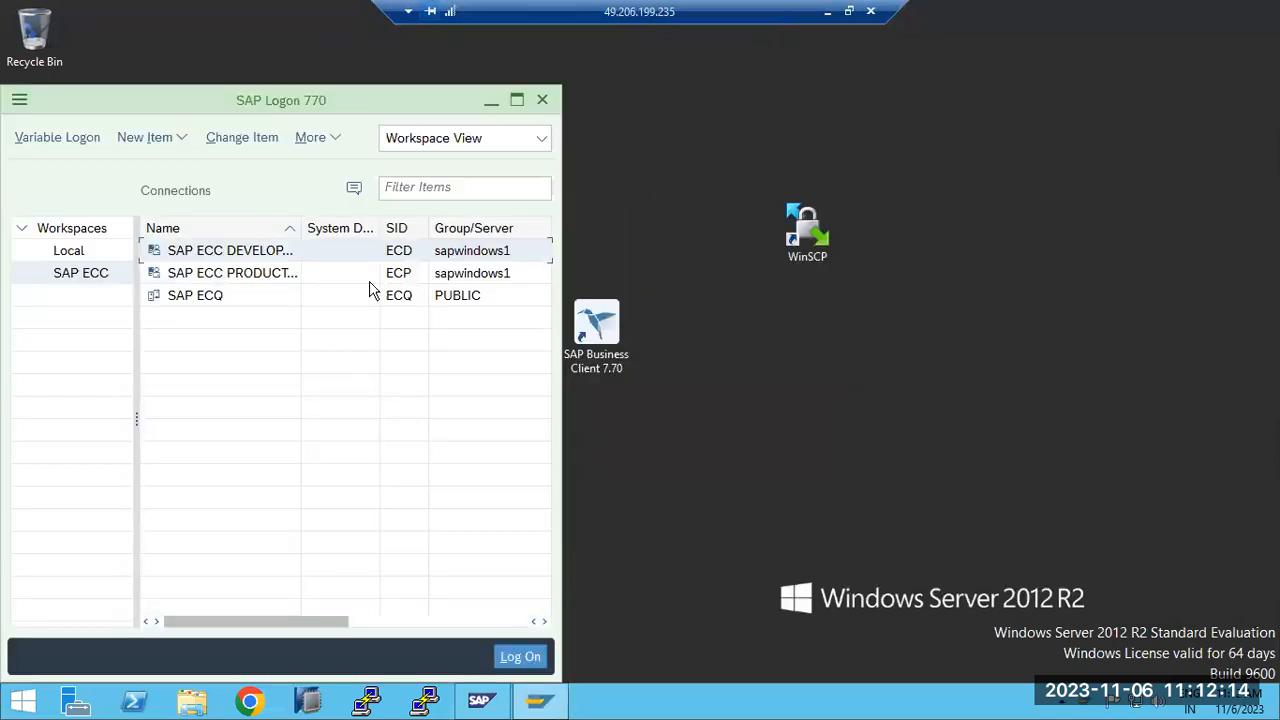
left_click(190, 278)
double_click(190, 278)
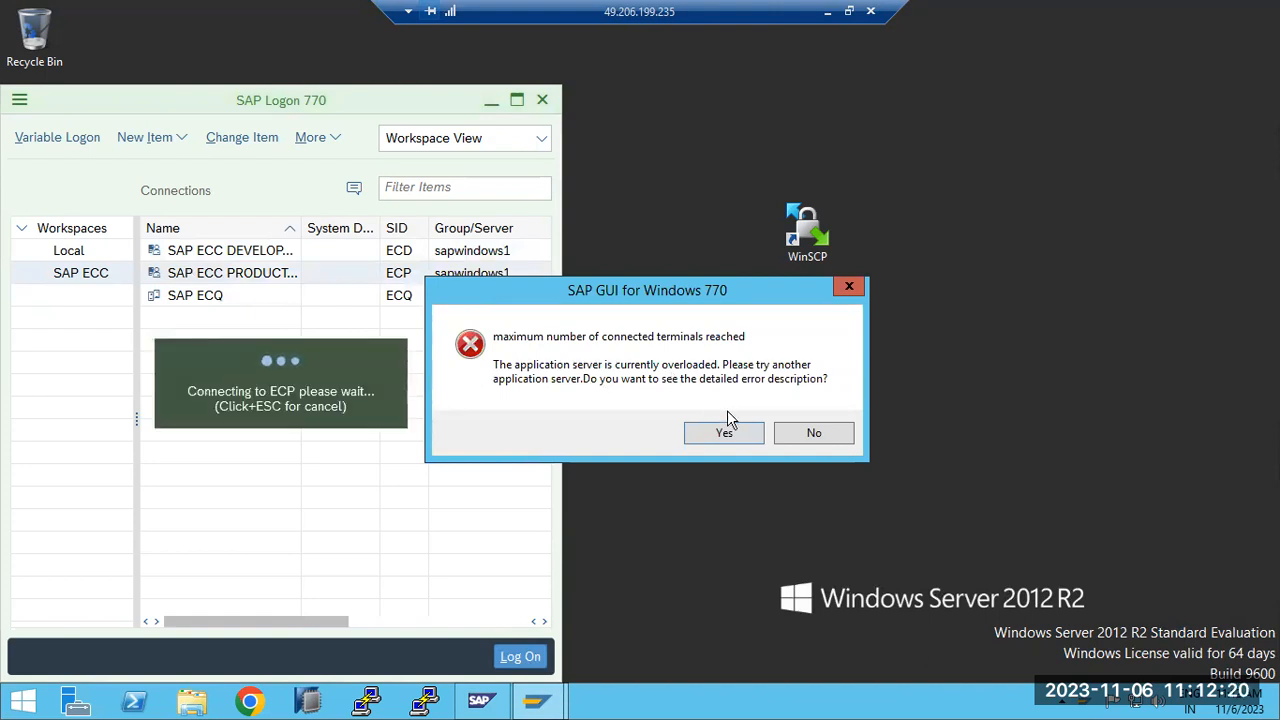
left_click(810, 433)
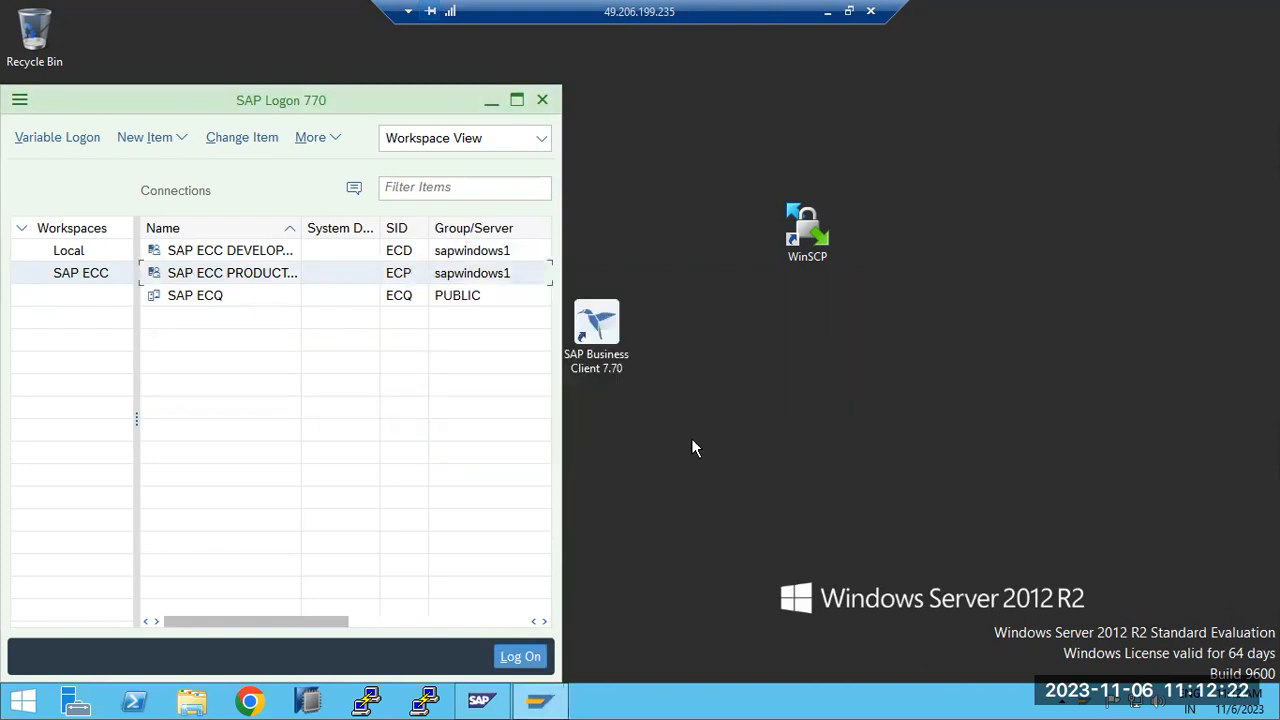
Step: Browse to the folder C:\usr\sap\ECP\SYS\profile and sort its files by date modified
left_click(193, 703)
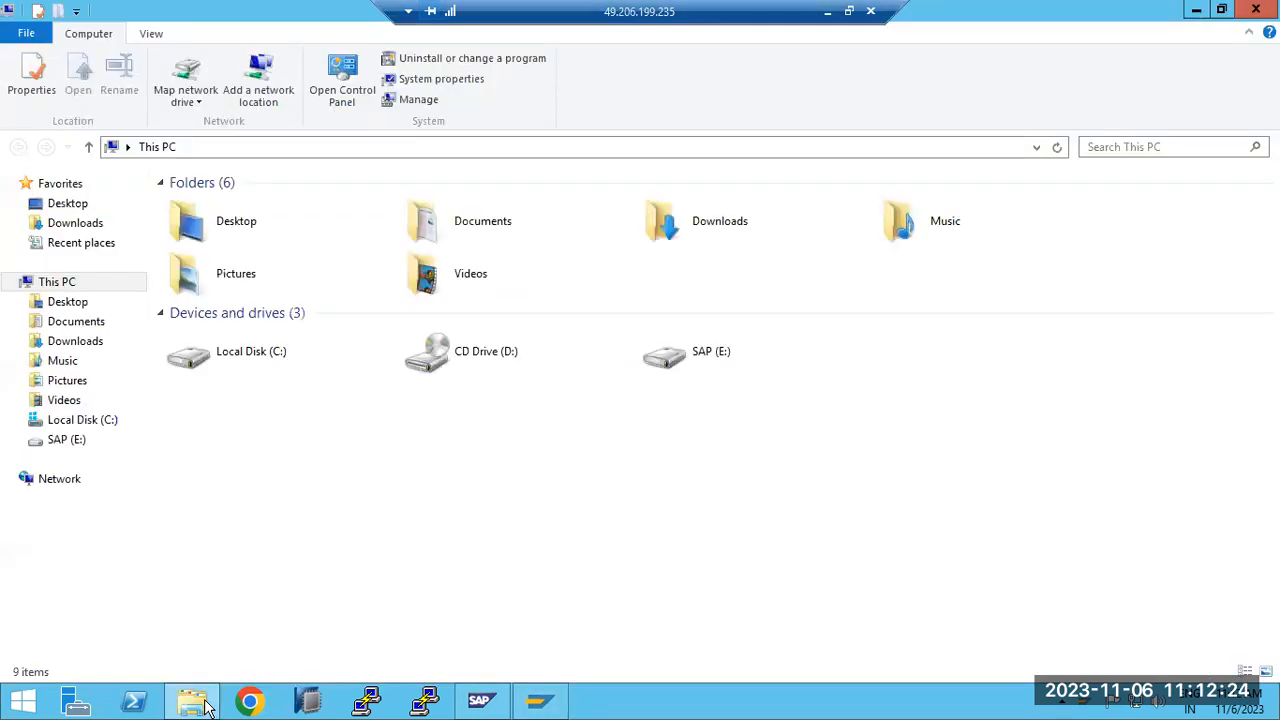
left_click(699, 365)
double_click(313, 363)
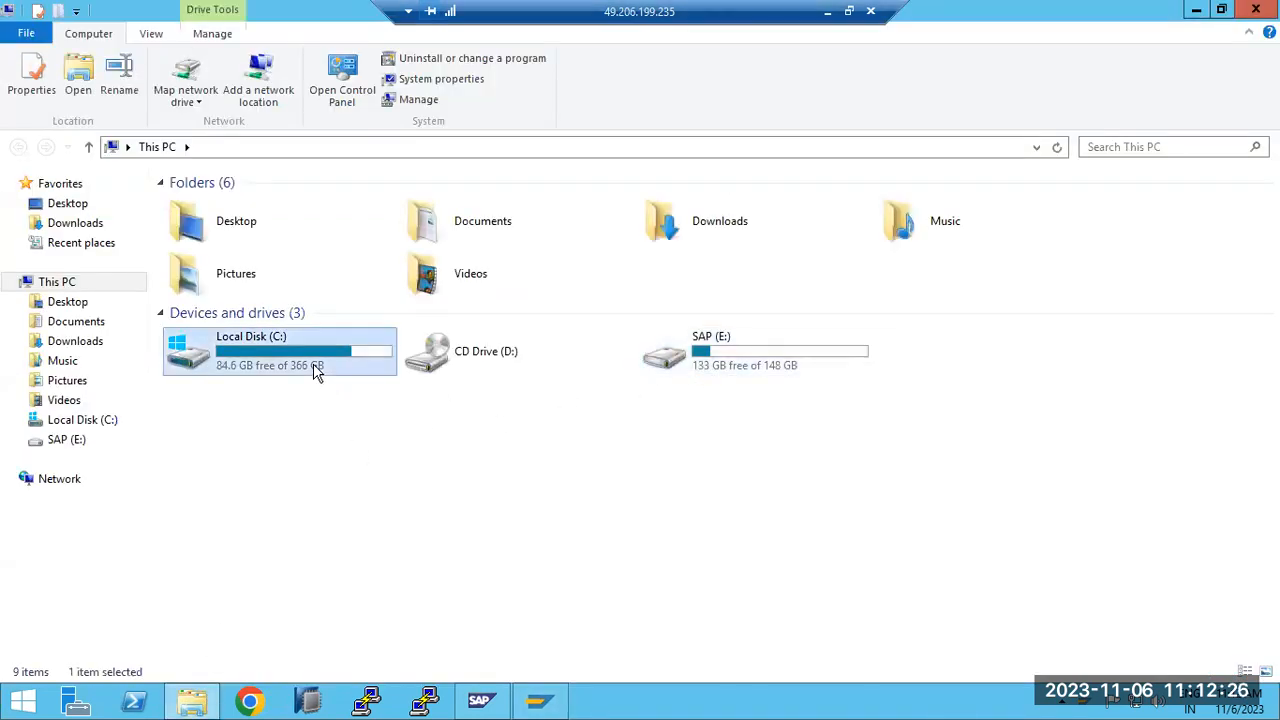
double_click(198, 558)
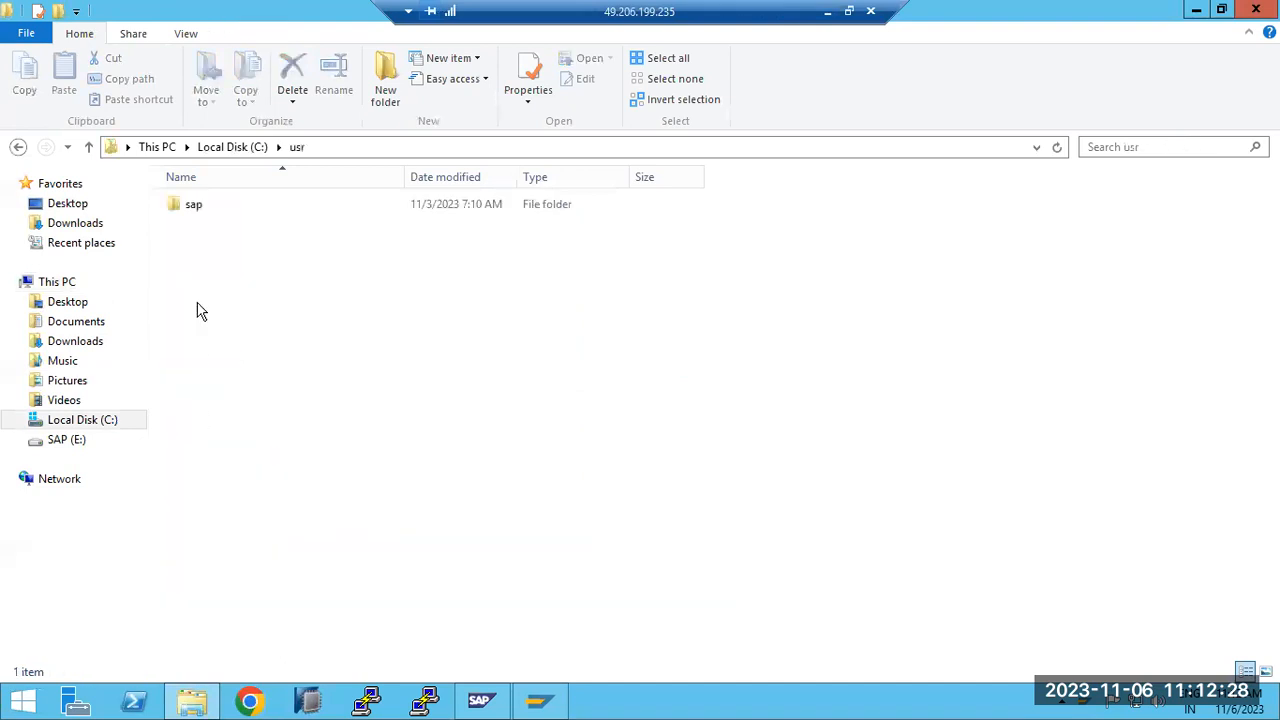
double_click(196, 210)
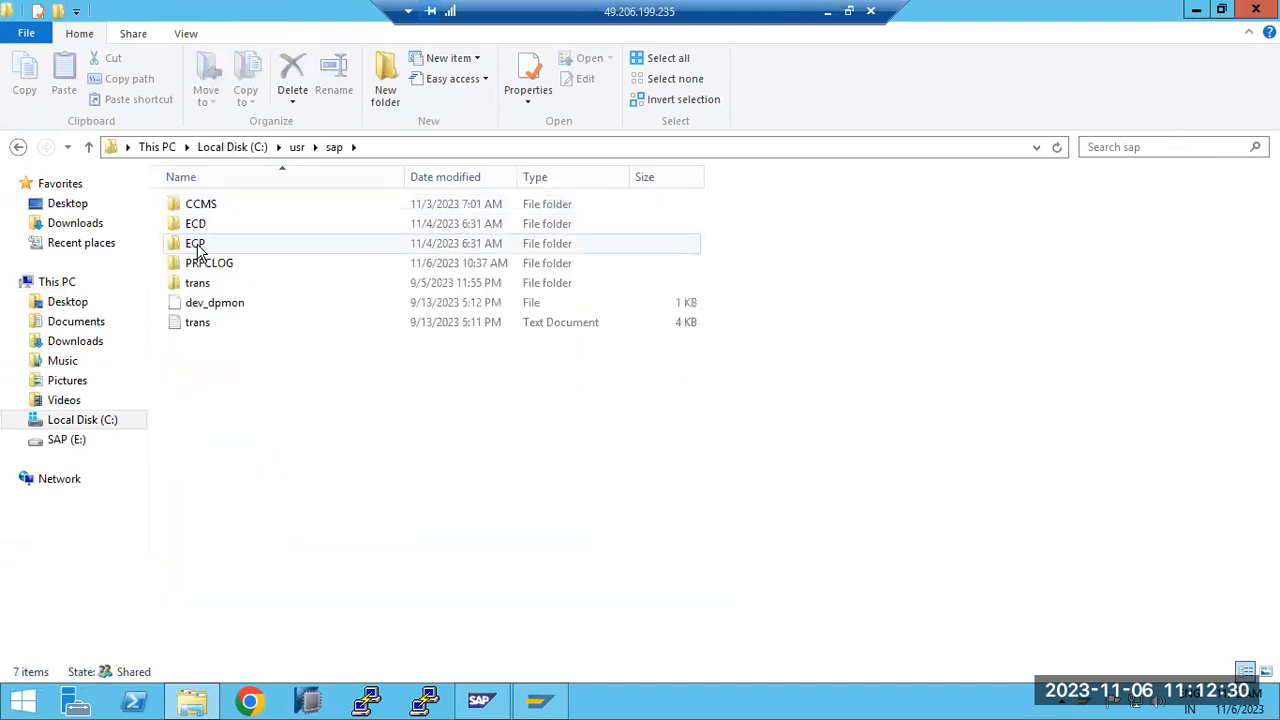
double_click(198, 250)
double_click(202, 264)
double_click(203, 265)
left_click(455, 177)
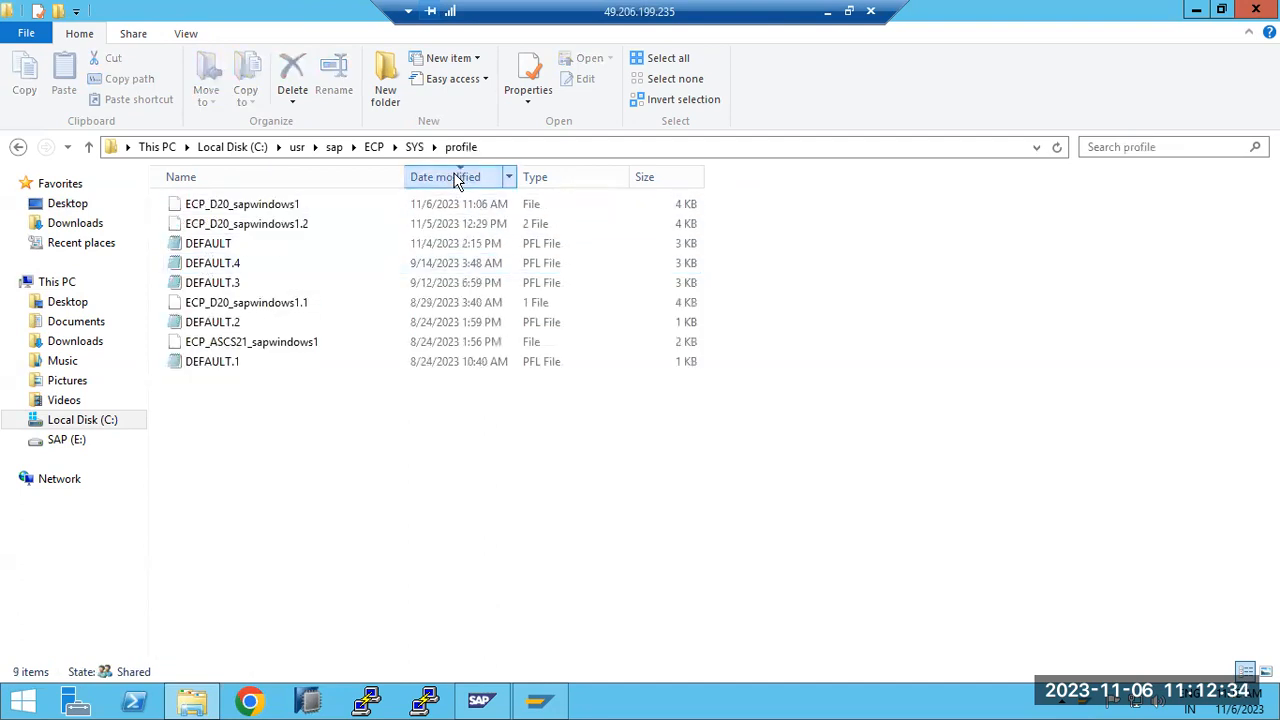
Step: Open the ECP_D20_sapwindows1 instance profile in Notepad and locate the rdisp/tm_max_no parameter with its comment line
double_click(290, 205)
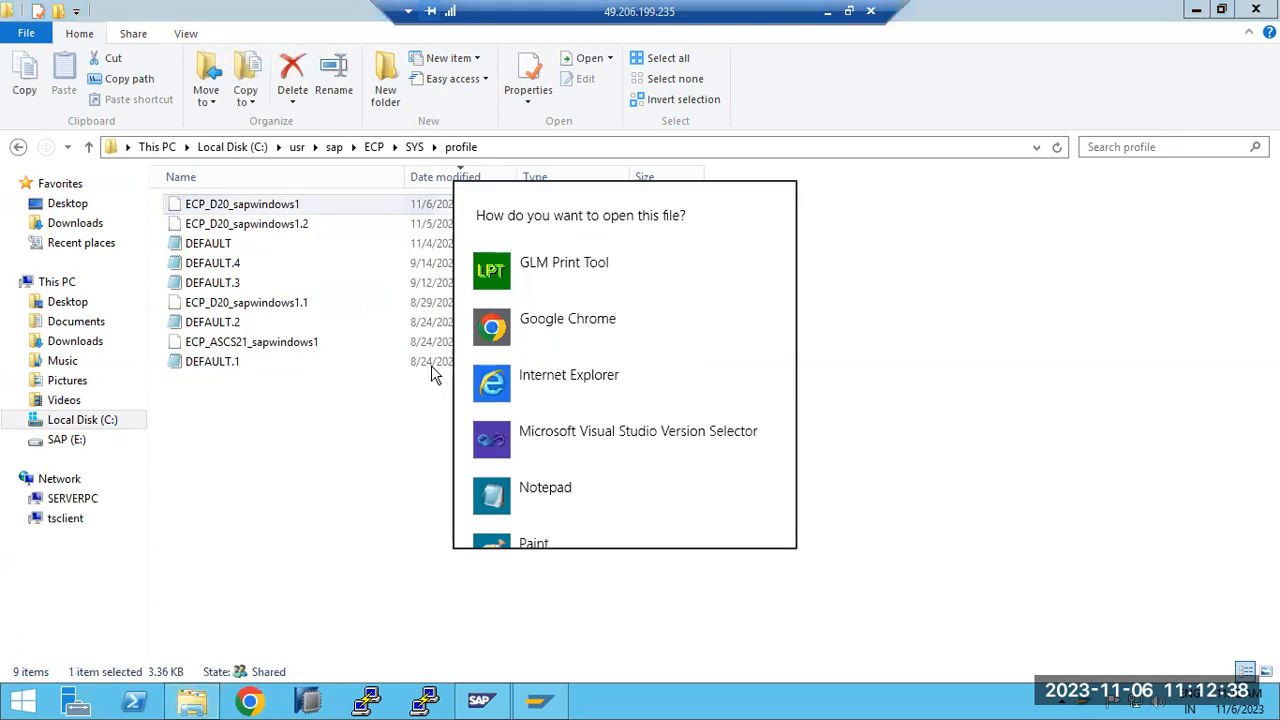
left_click(486, 500)
scroll(378, 420, "down", 4)
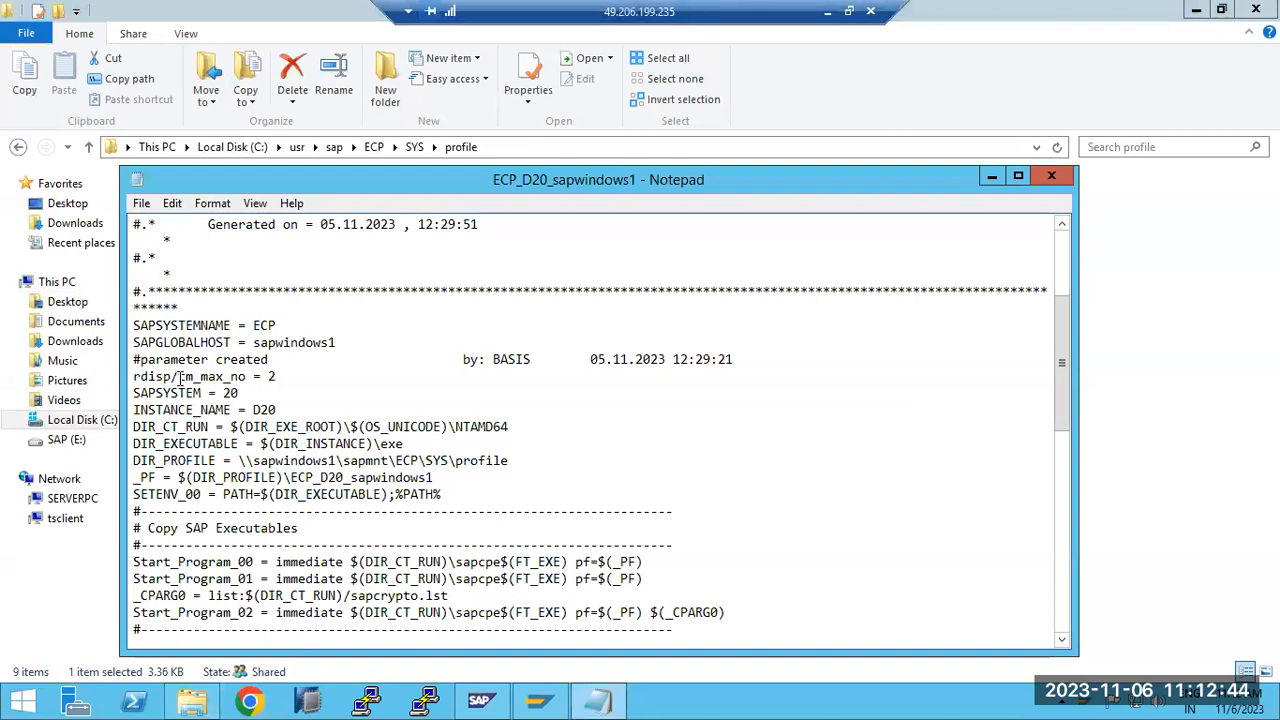
left_click_drag(180, 376, 261, 377)
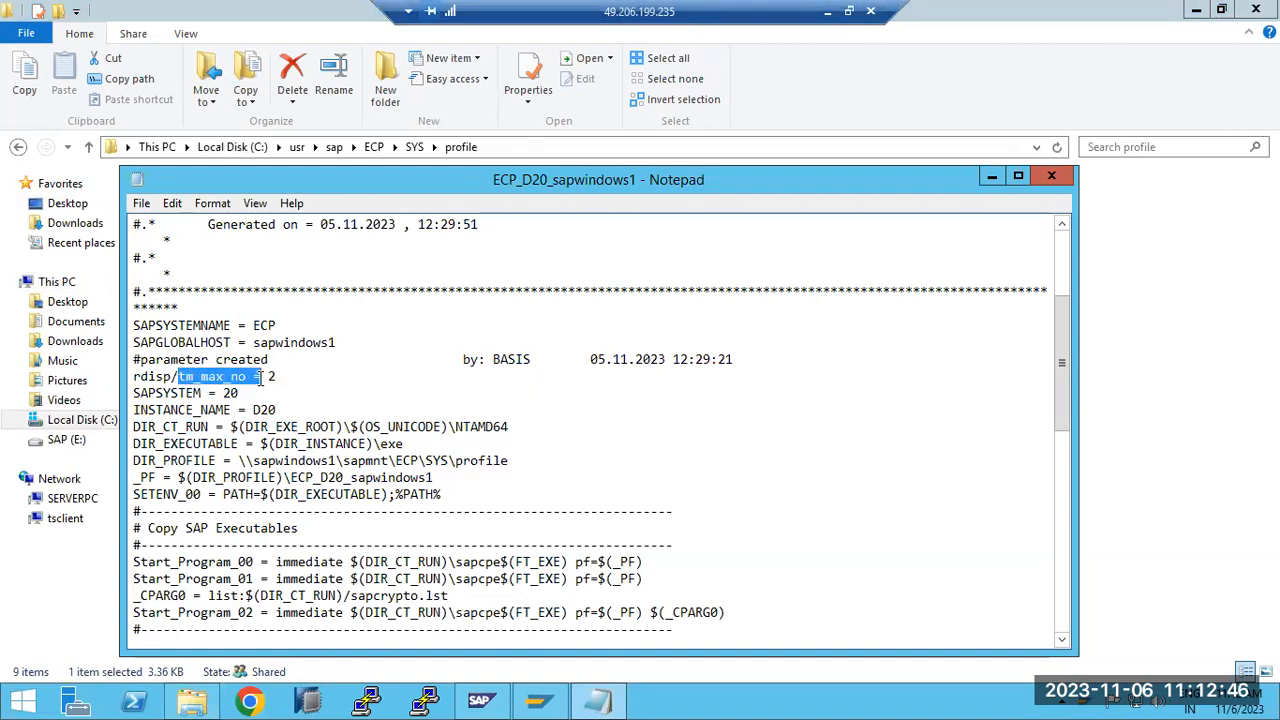
left_click_drag(134, 362, 350, 374)
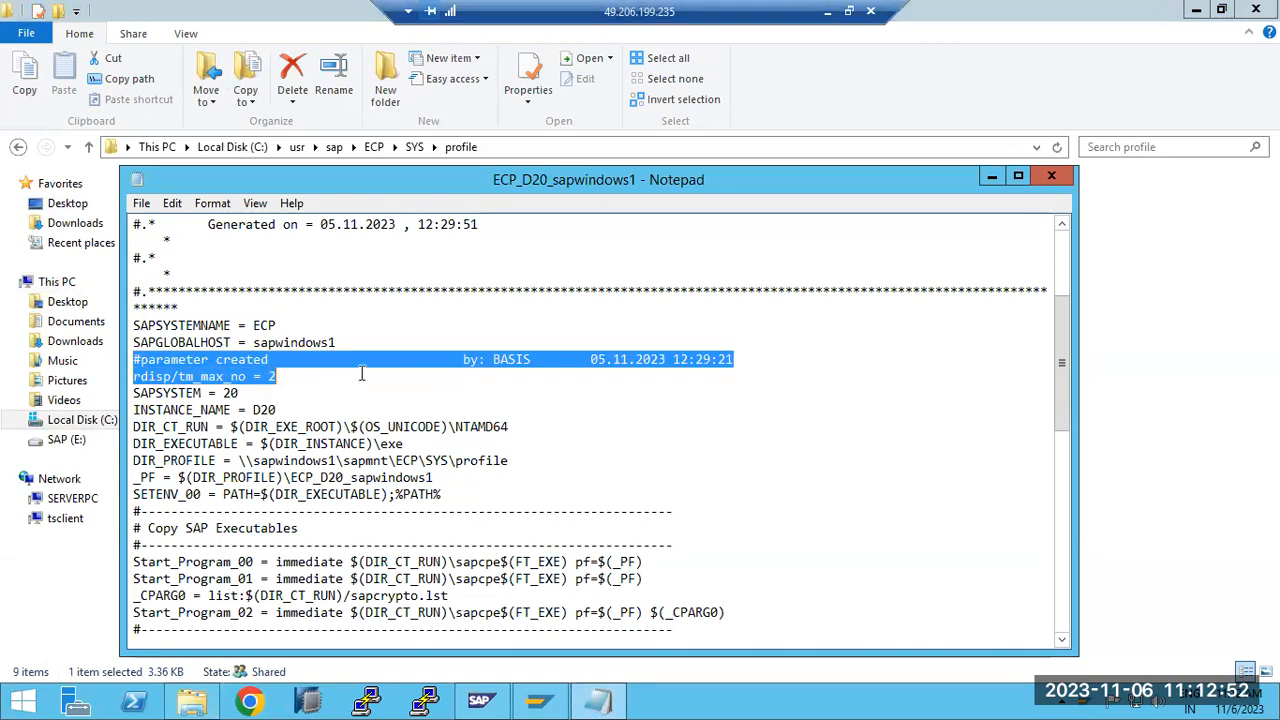
left_click(160, 376)
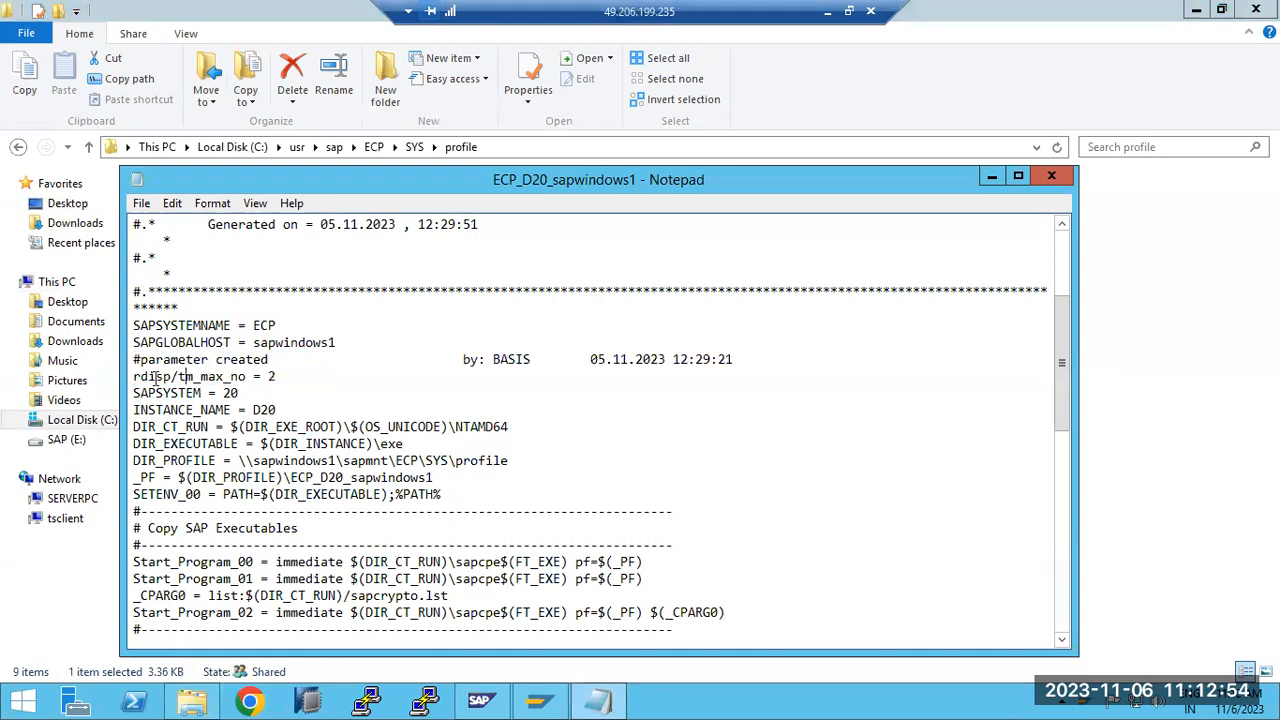
Step: Copy the line "rdisp/tm_max_no = 2", search Google for it in Chrome, and read the SAP Help description of the parameter
left_click_drag(134, 376, 284, 375)
key("ctrl+c")
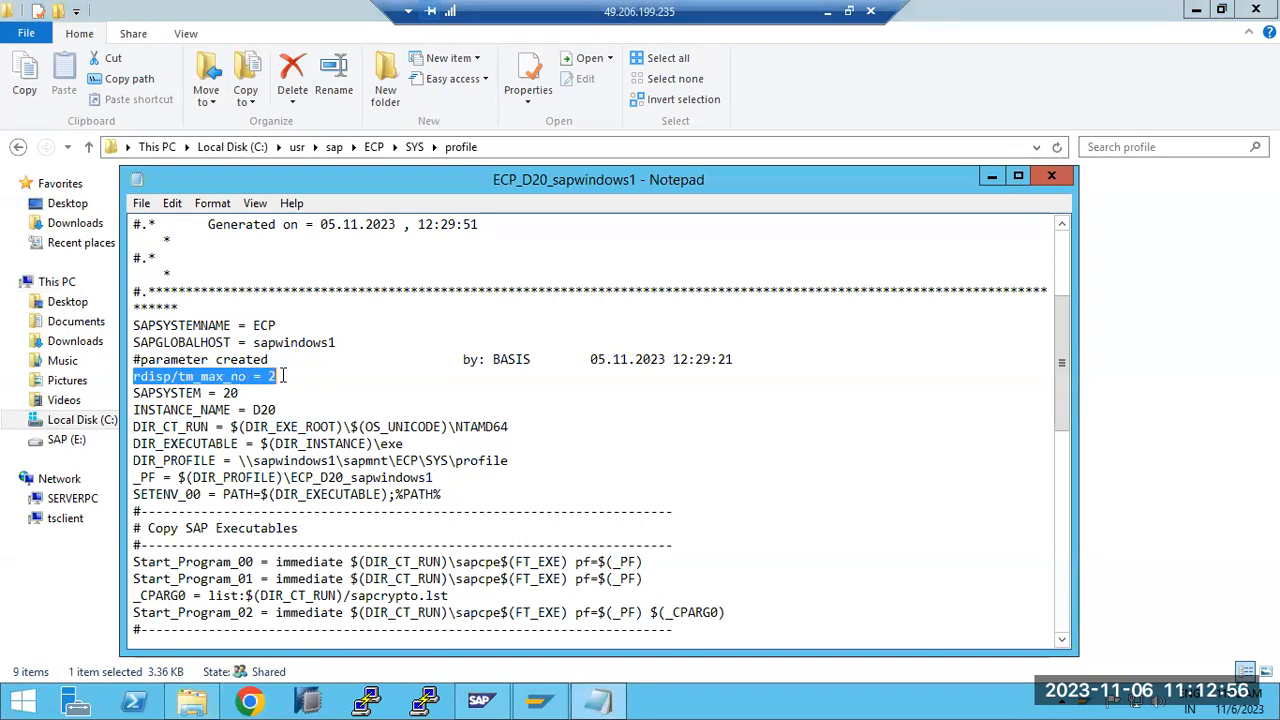
left_click(249, 700)
key("ctrl+v")
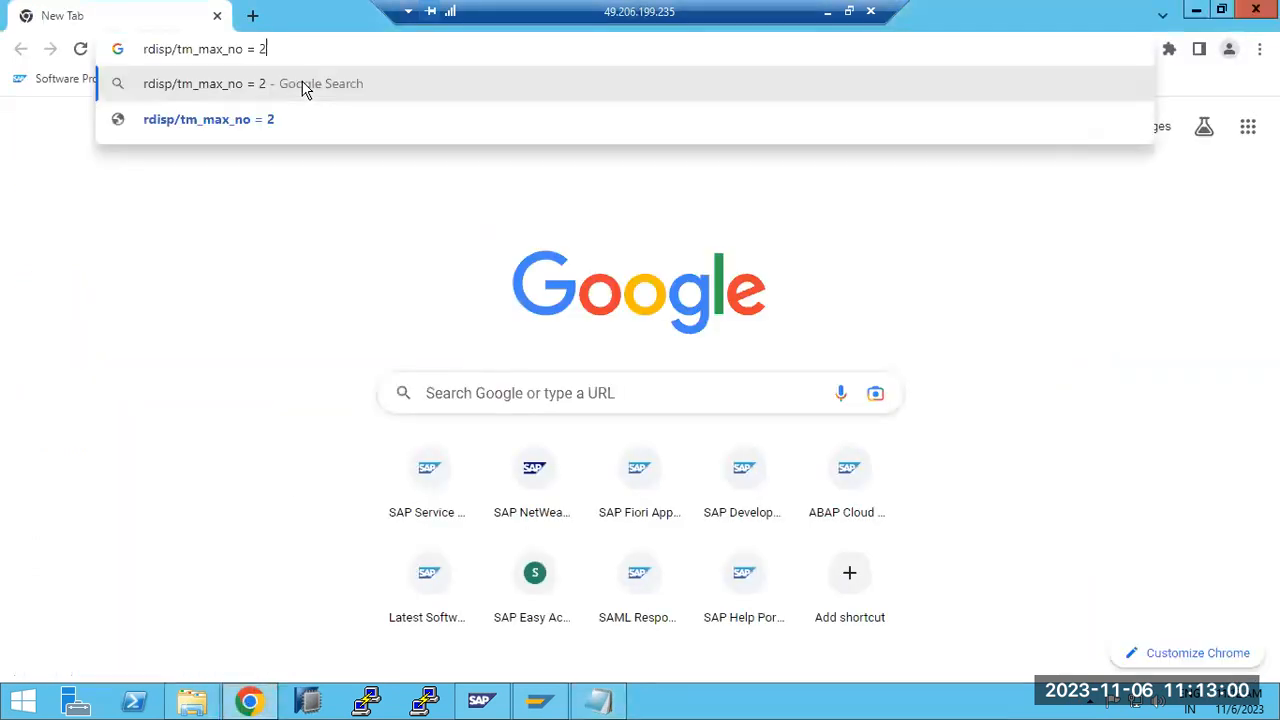
left_click(305, 88)
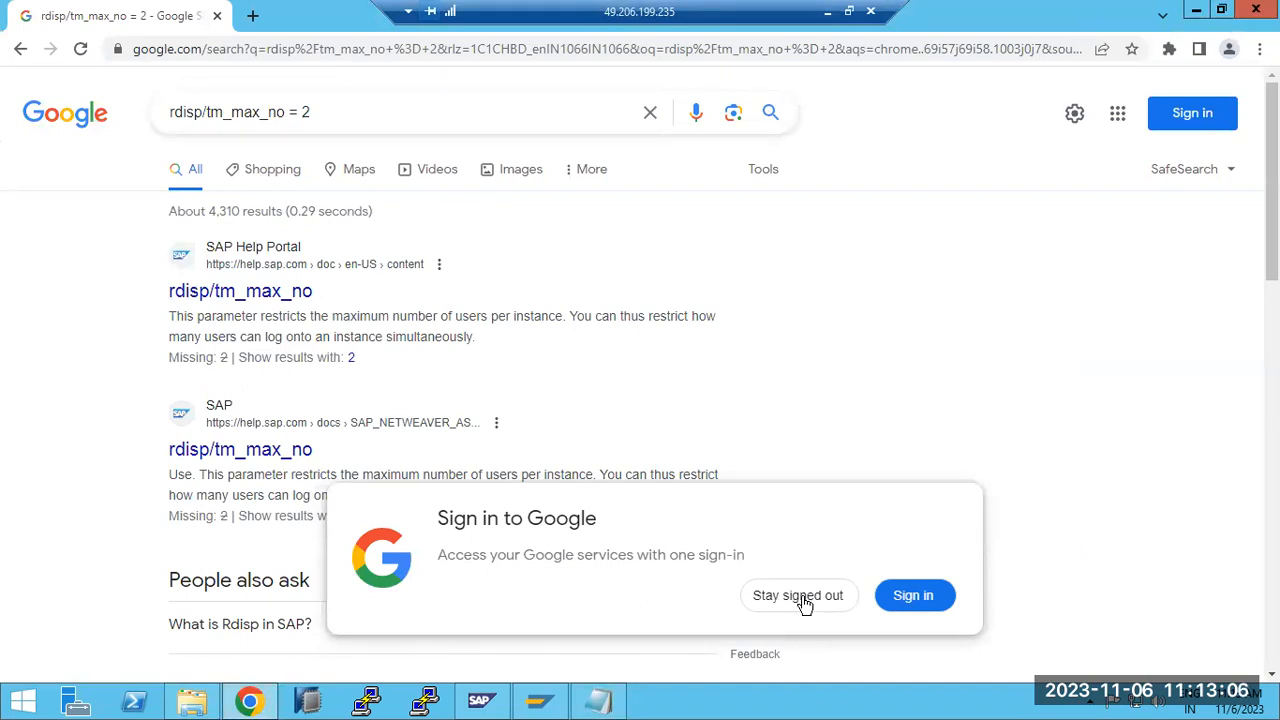
left_click_drag(160, 323, 557, 313)
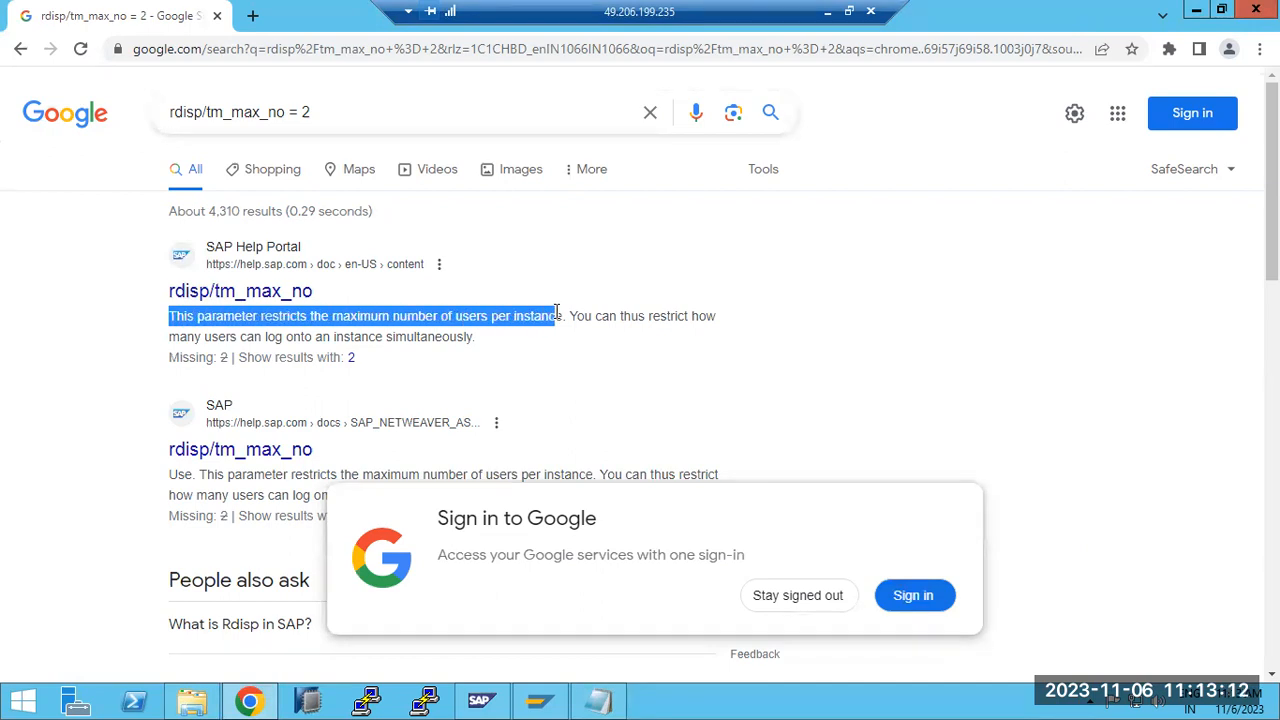
Step: Return to the ECP_D20_sapwindows1 profile in Notepad and compare the parameter's creation timestamp with the server's current date
left_click(540, 705)
left_click(482, 704)
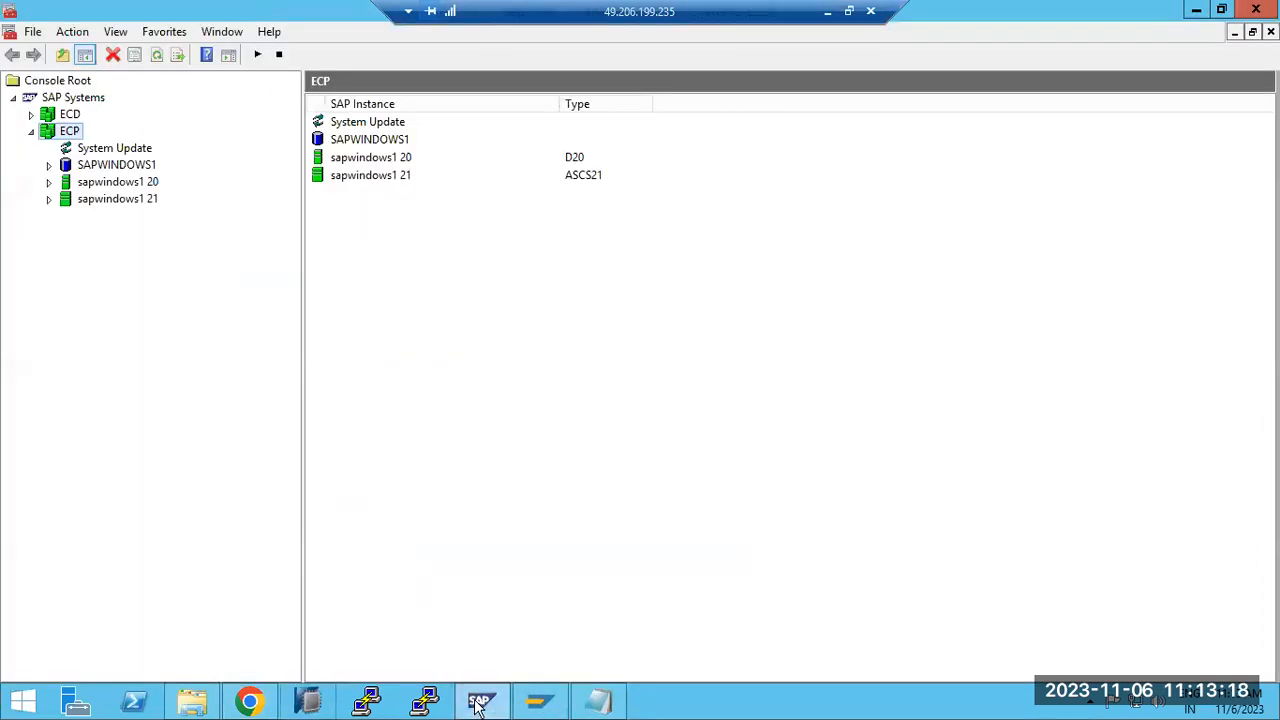
left_click(598, 703)
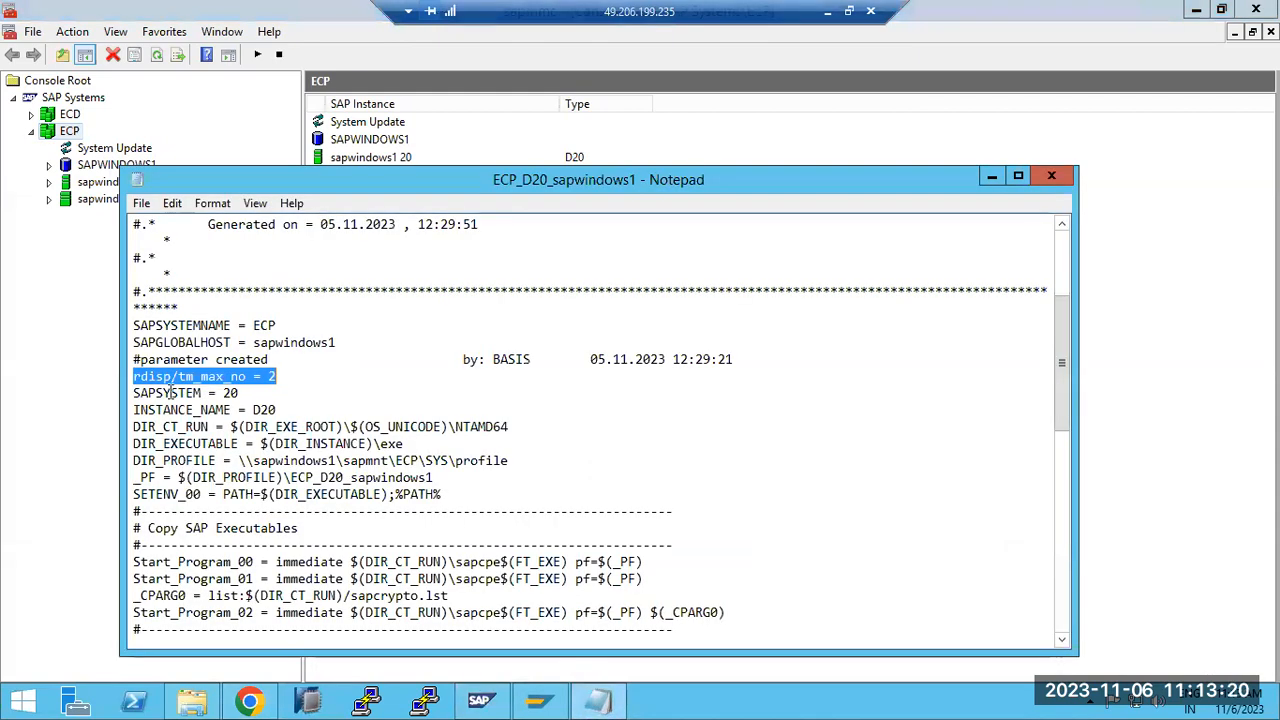
left_click(588, 359)
left_click_drag(598, 361, 734, 359)
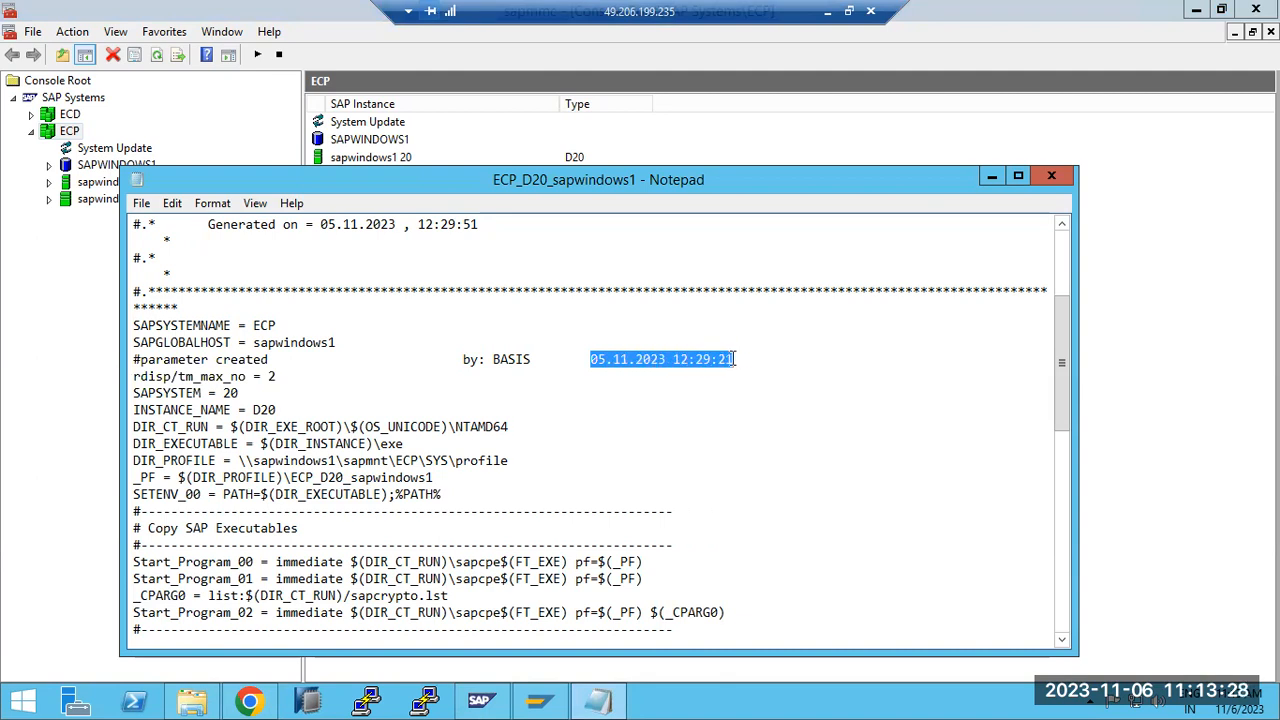
left_click(1250, 708)
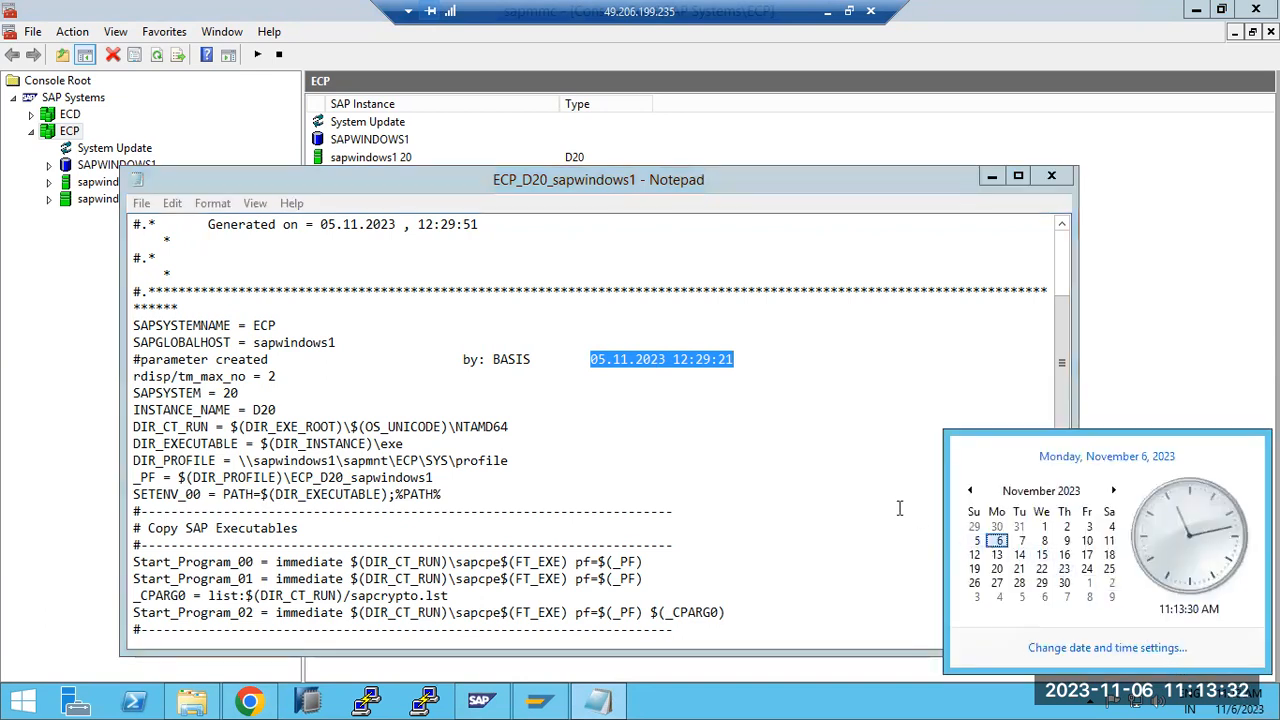
Step: Delete the rdisp/tm_max_no parameter and its "#parameter created" comment line from the profile, saving the changes when closing the file
left_click_drag(133, 359, 290, 375)
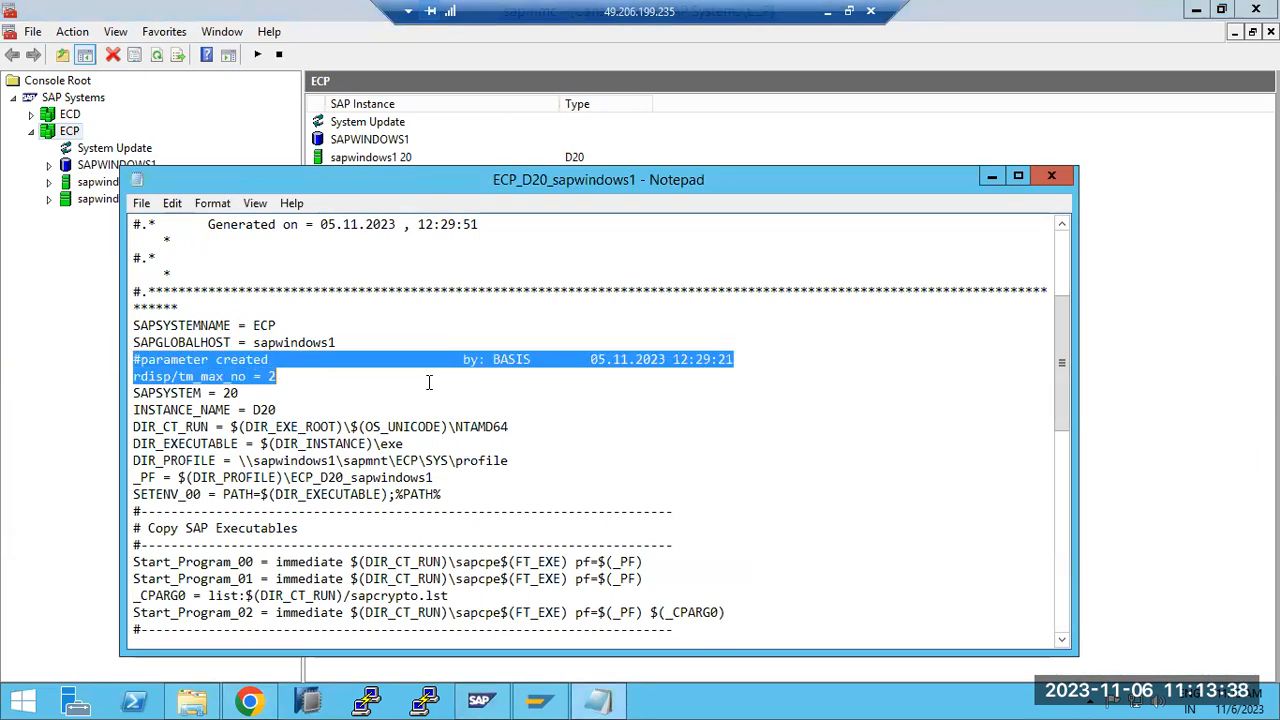
key("Delete")
key("Delete")
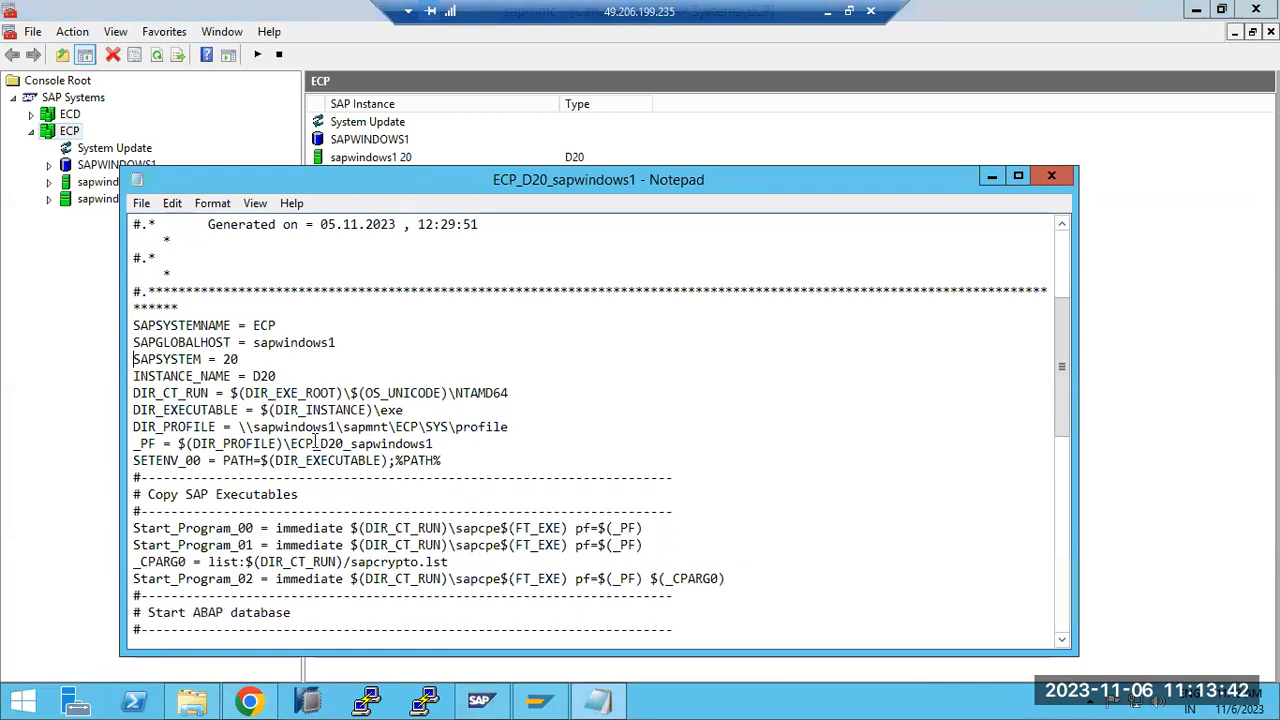
scroll(316, 443, "down", 7)
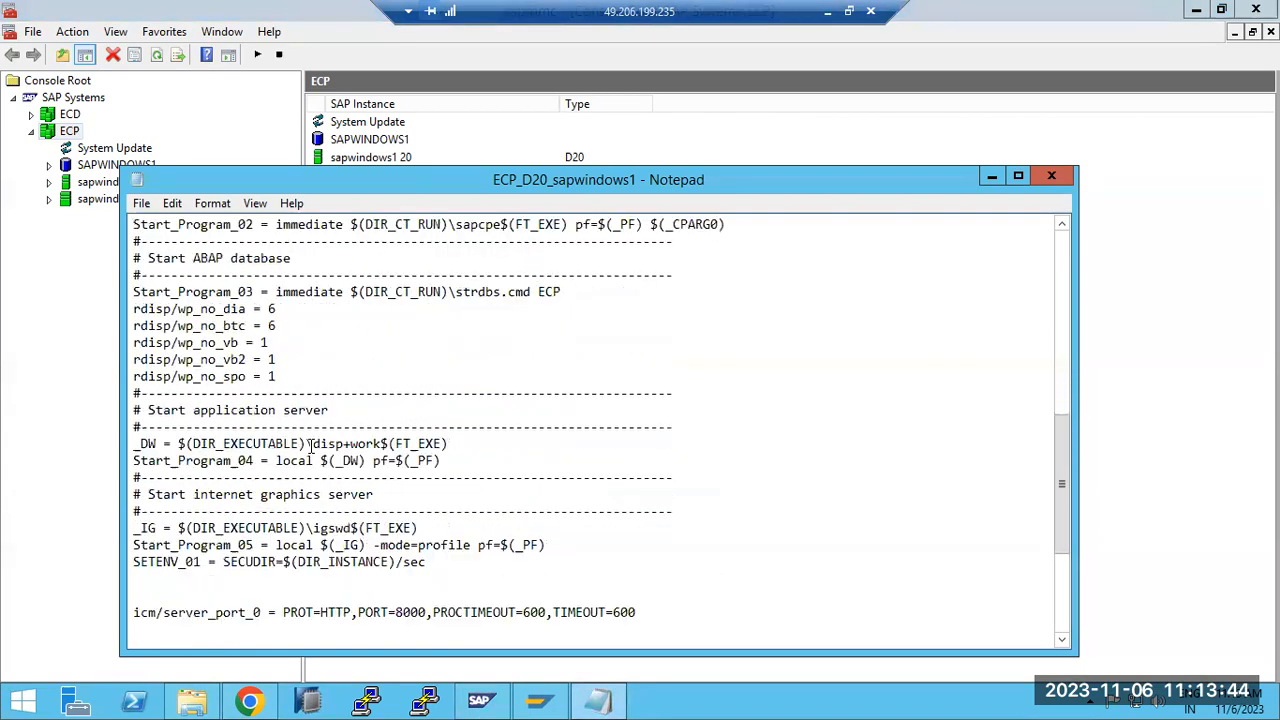
scroll(312, 446, "down", 5)
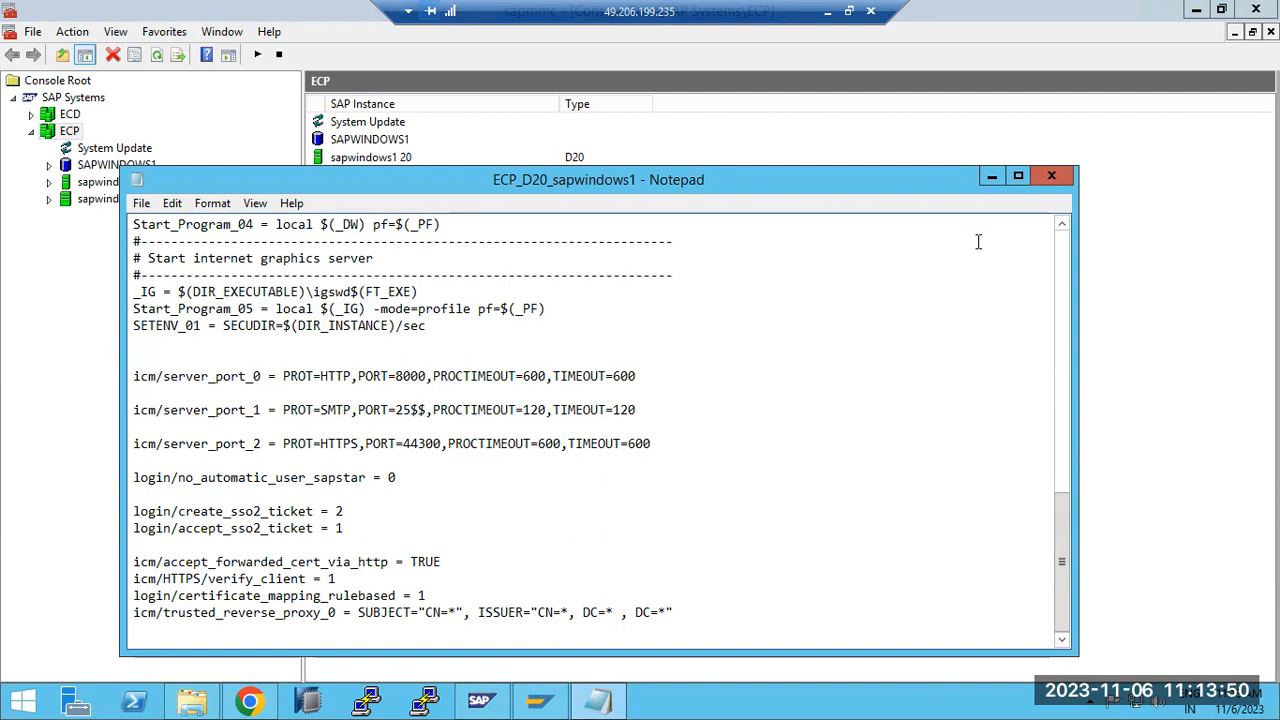
left_click(1050, 179)
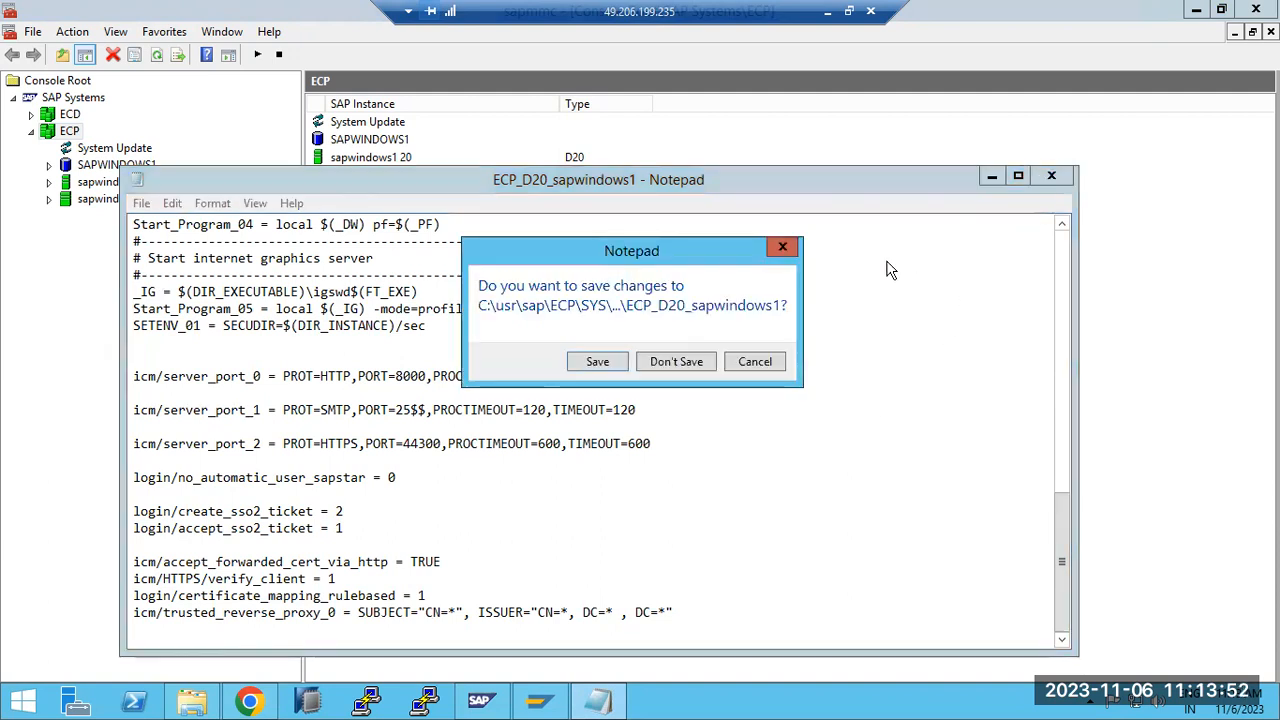
left_click(600, 362)
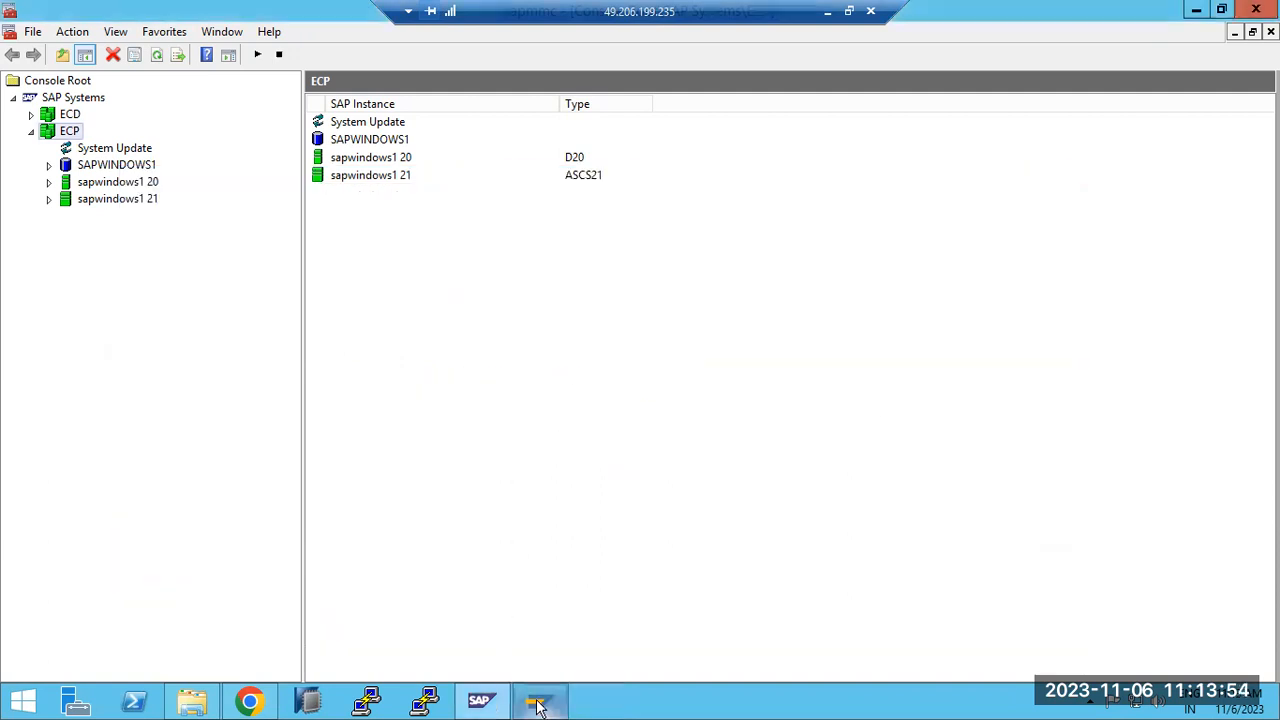
Step: Switch to File Explorer, refresh the ECP profile folder, and try to open the ECP_D20_sapwindows1 profile, dismissing the program choice
left_click(195, 700)
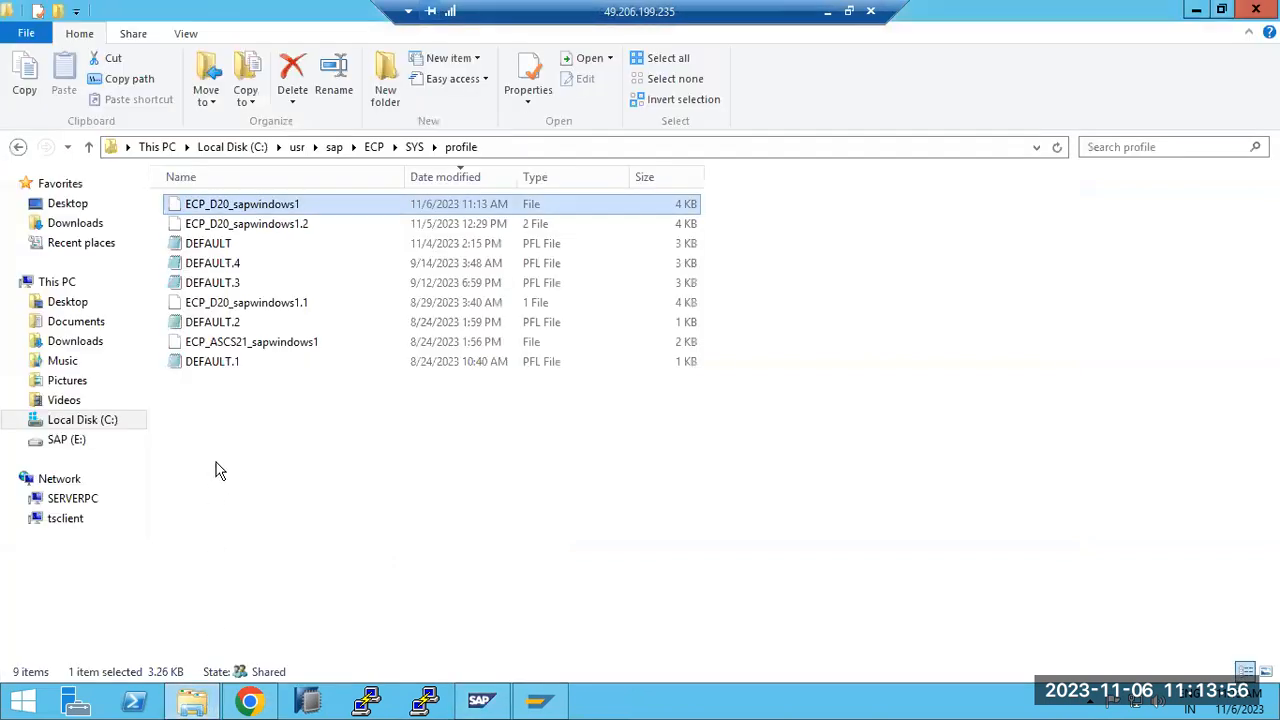
right_click(256, 464)
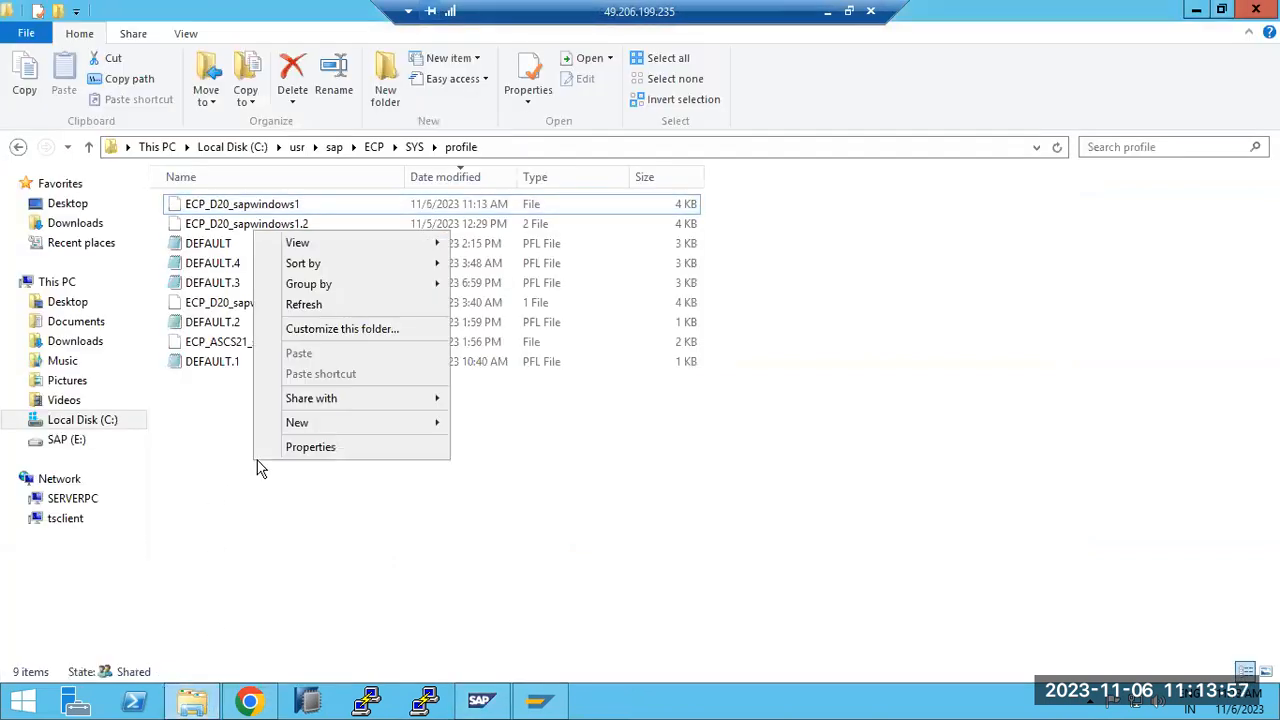
left_click(313, 304)
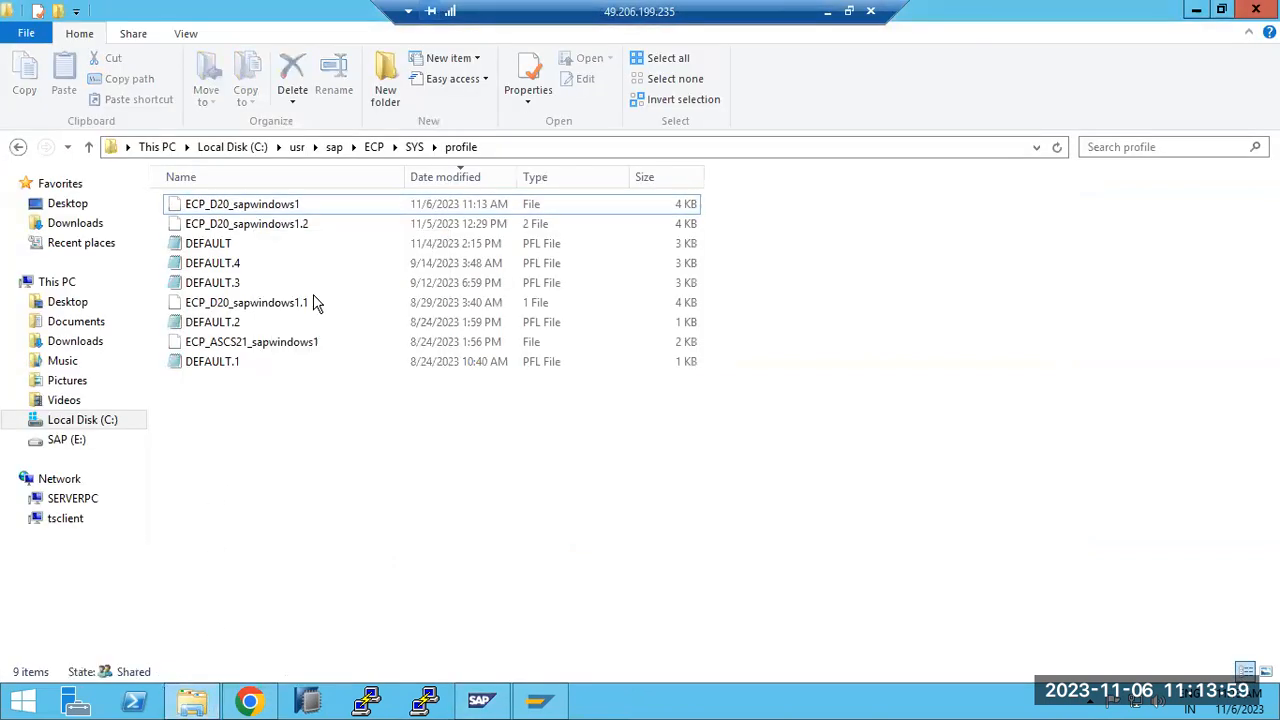
double_click(248, 205)
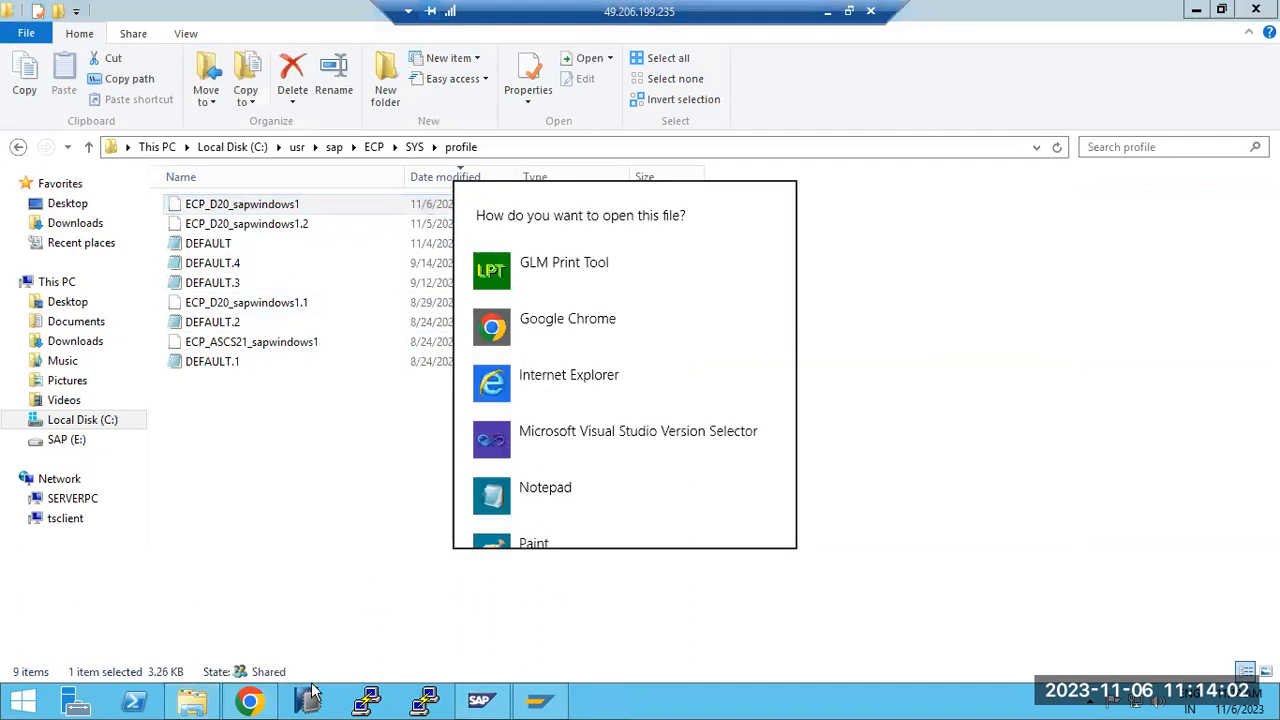
left_click(410, 349)
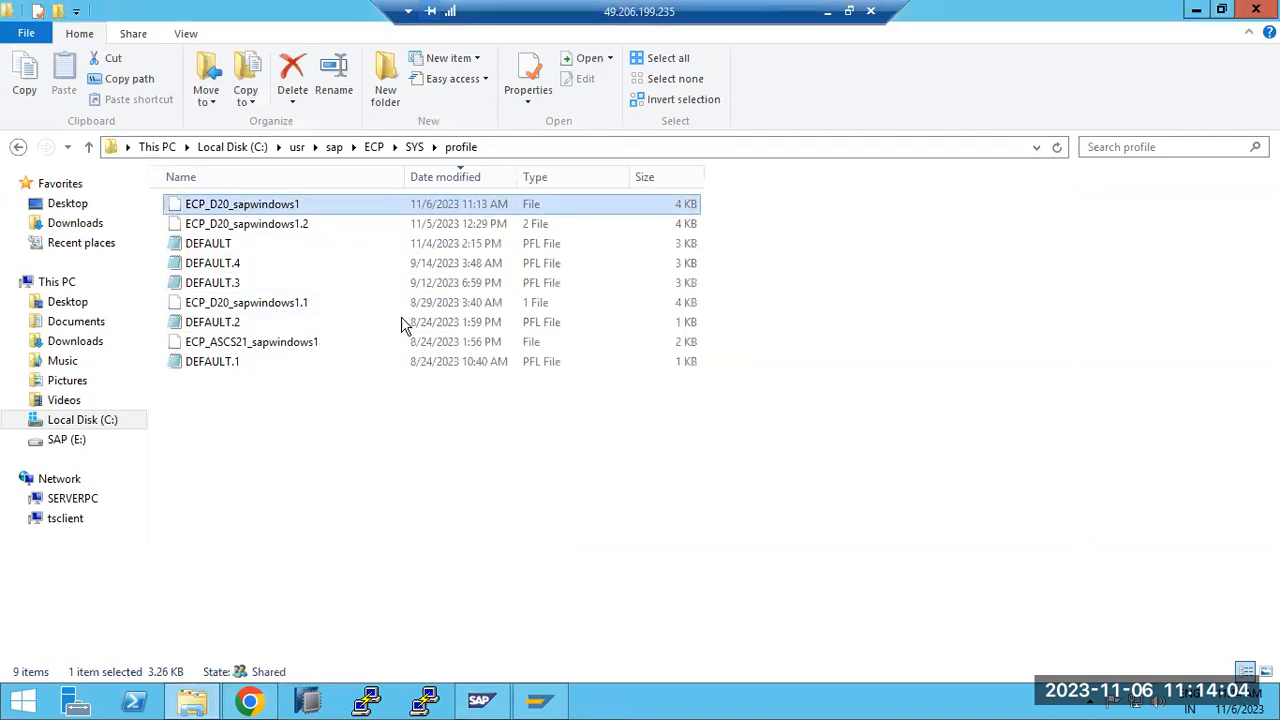
Step: Log on to the ECD development system from SAP Logon, client 101, with user basis and the account password
left_click(538, 700)
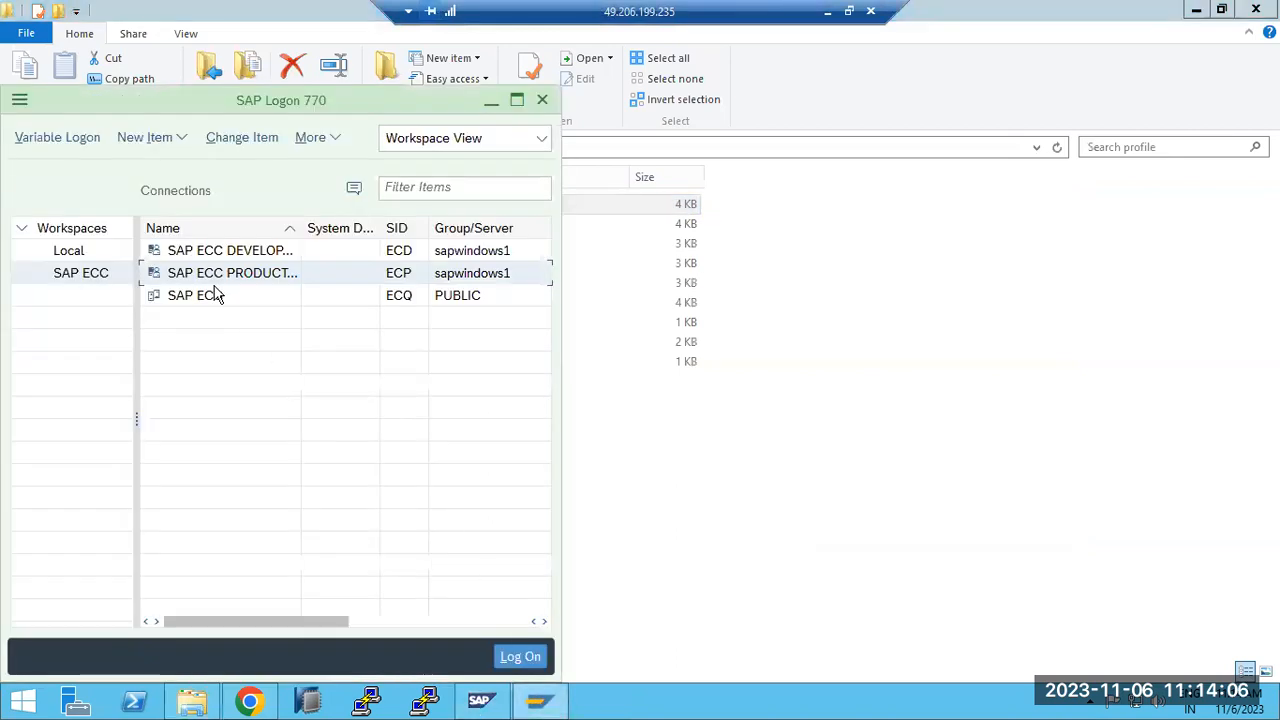
left_click(203, 256)
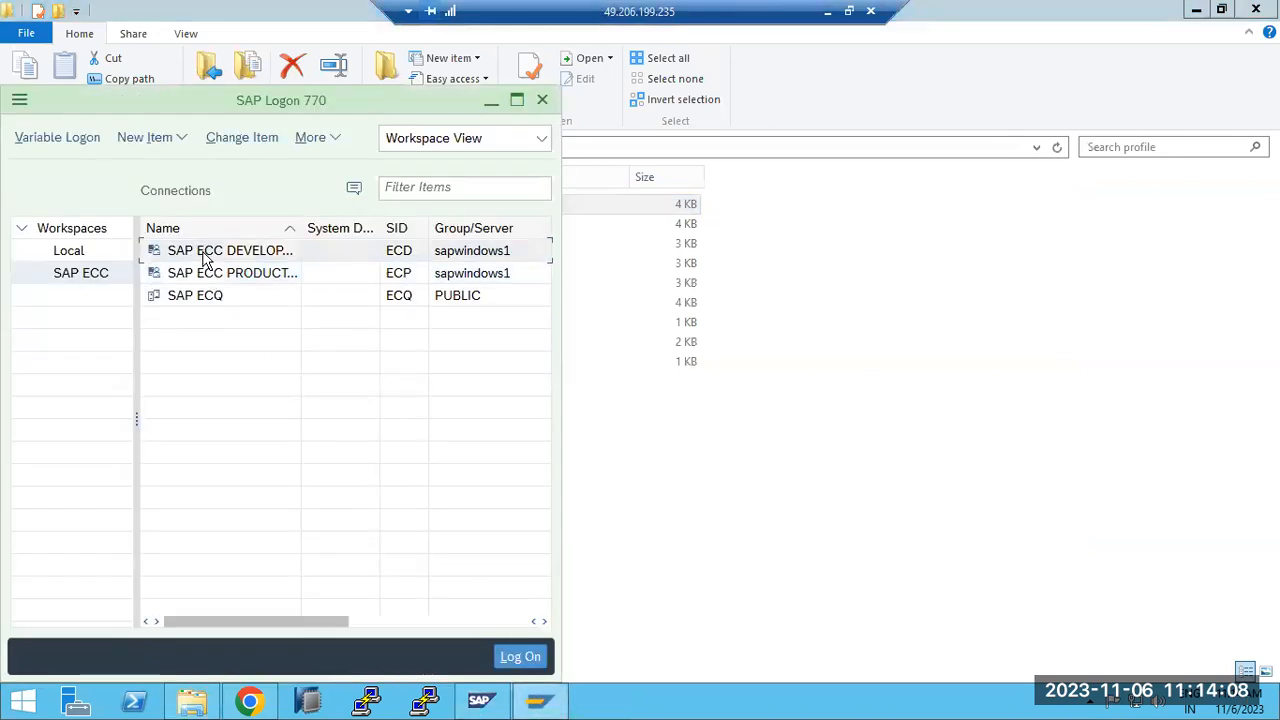
double_click(203, 256)
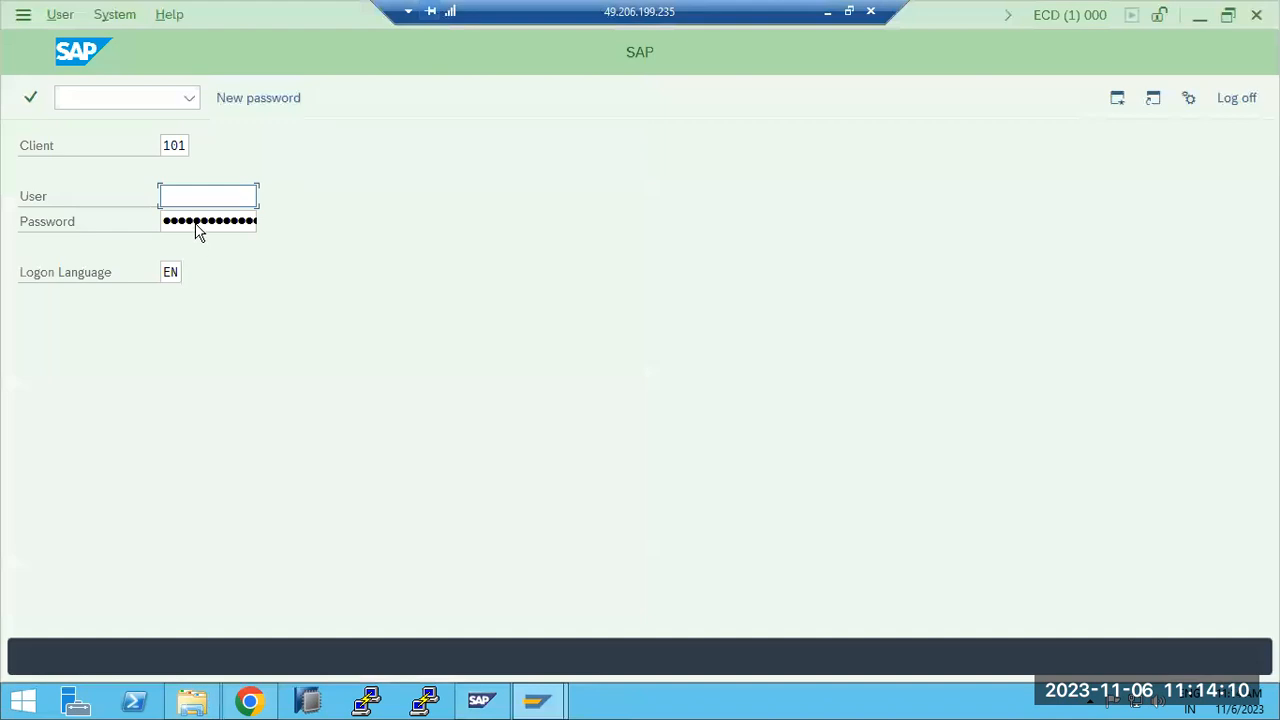
type("basis")
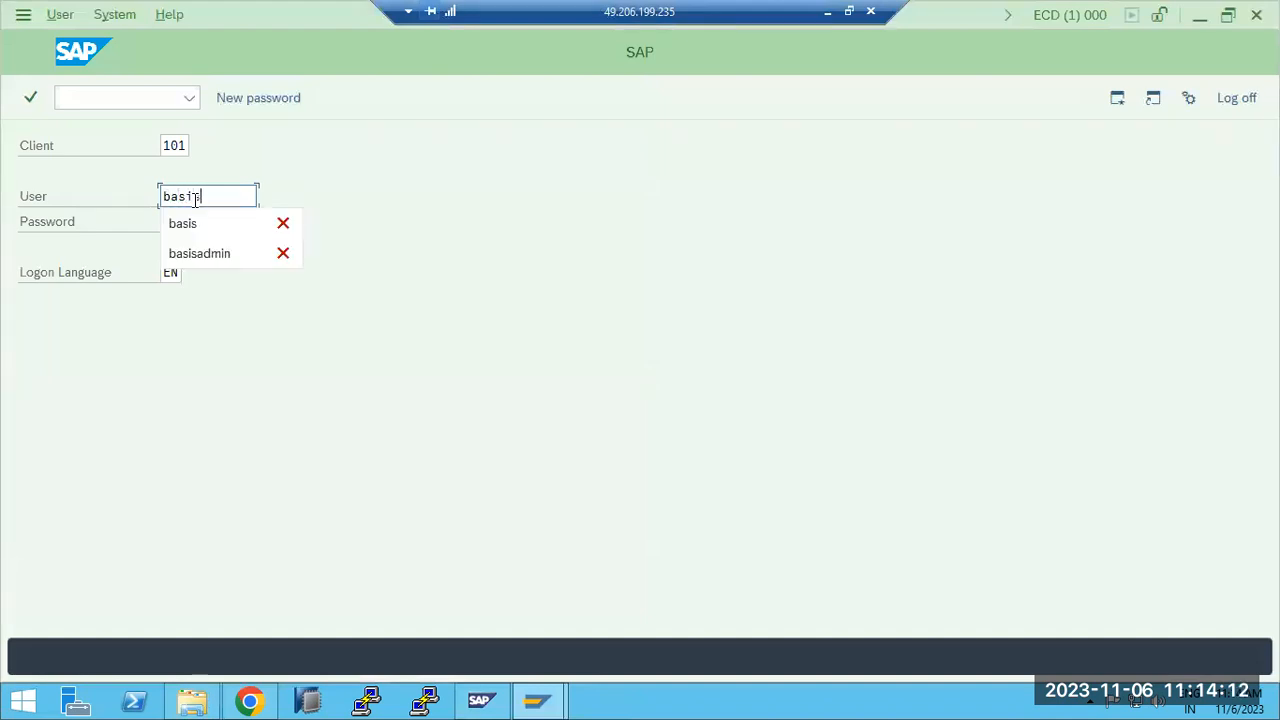
key("Tab")
type("•••")
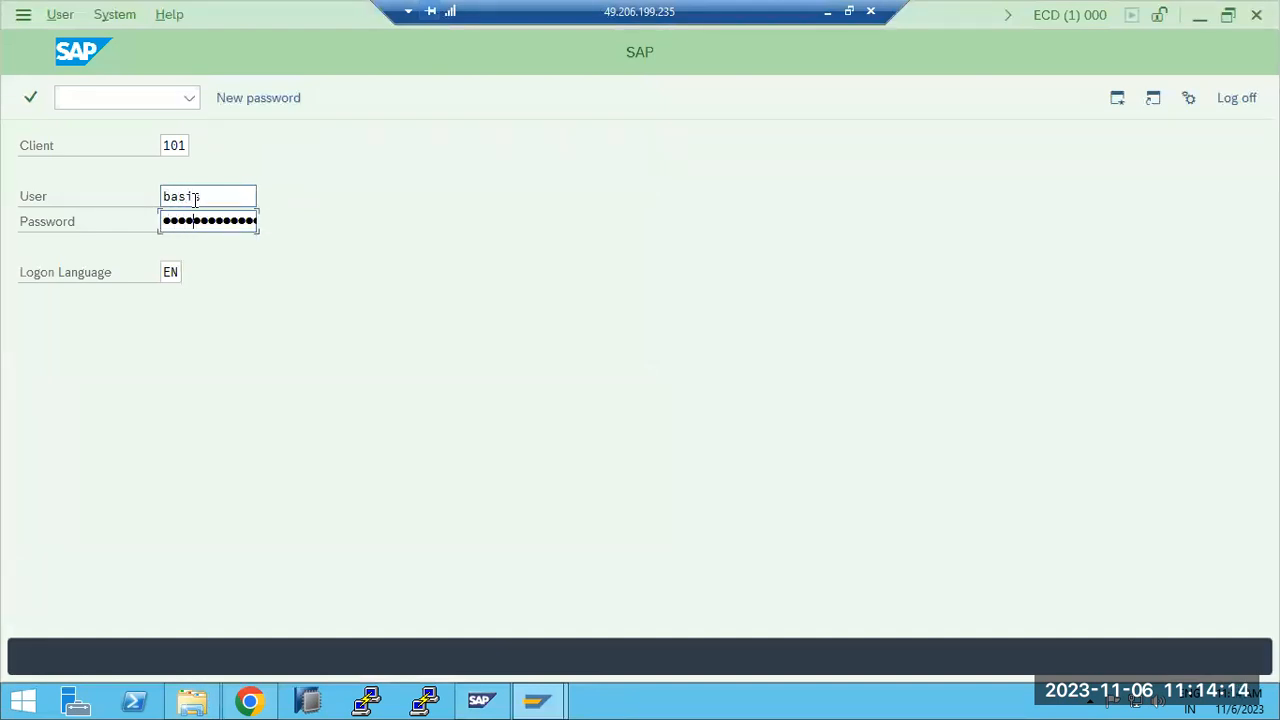
left_click(196, 202)
key("Return")
Step: Run transaction RZ11 in ECD and begin the parameter name with "rdisp/"
type("rz")
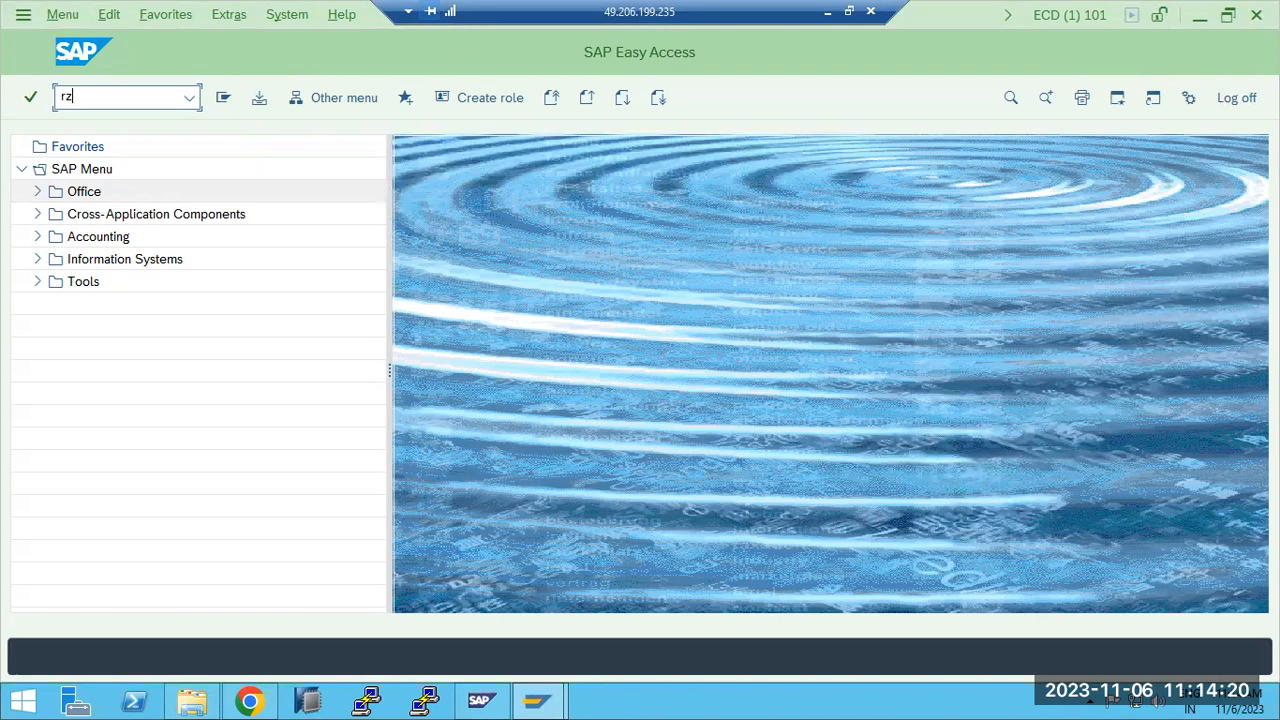
type("11")
key("Return")
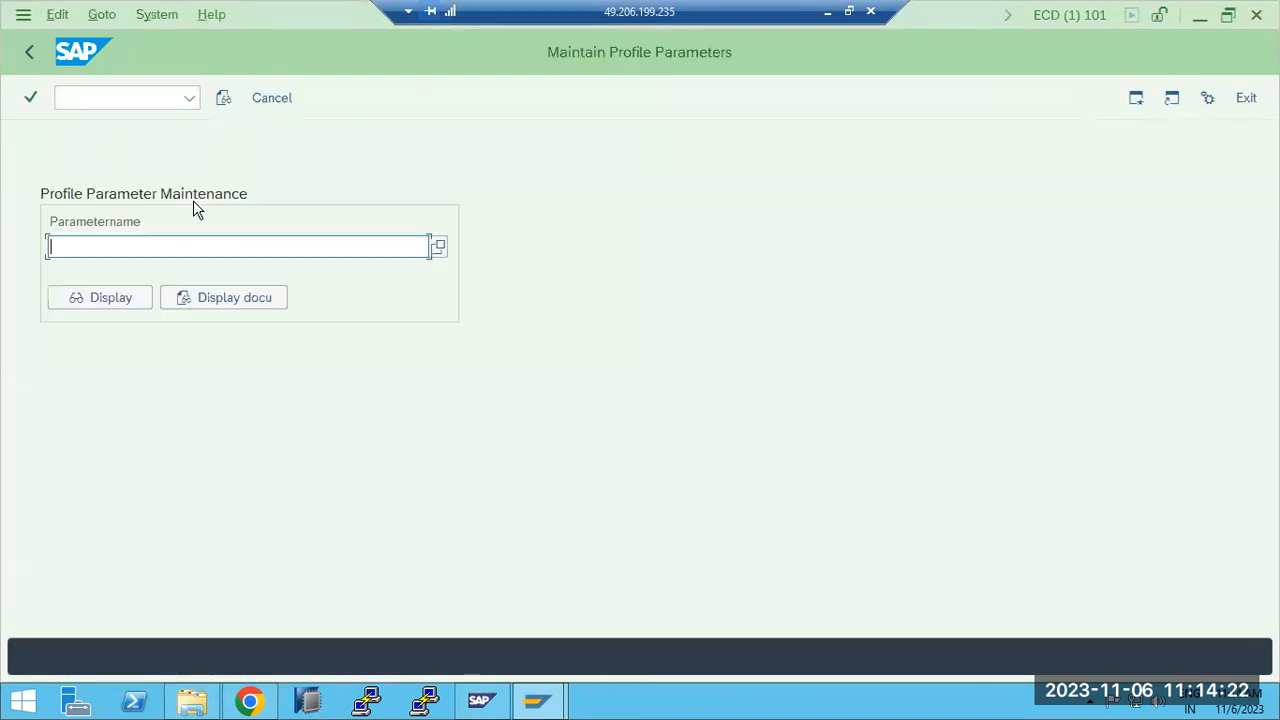
type("rdisp/")
Step: Copy the name rdisp/tm_max_no from the Google search in Chrome and display that parameter's details in RZ11
left_click(249, 700)
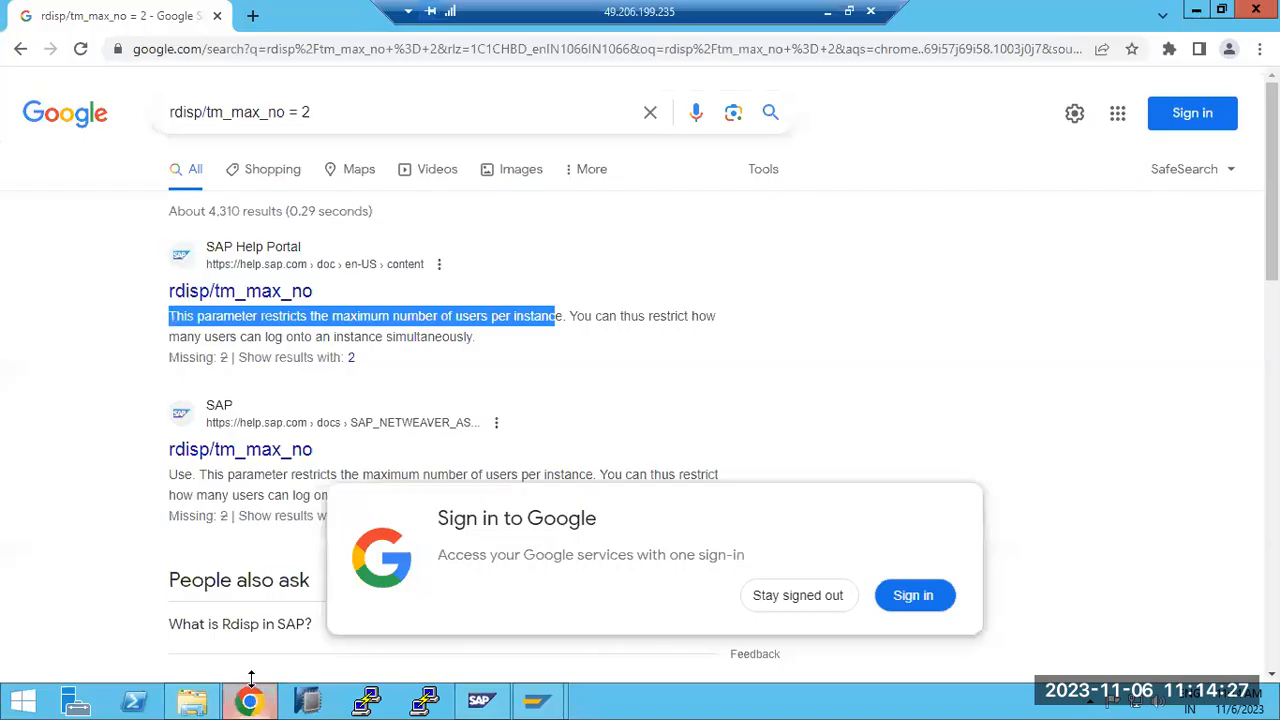
left_click(174, 112)
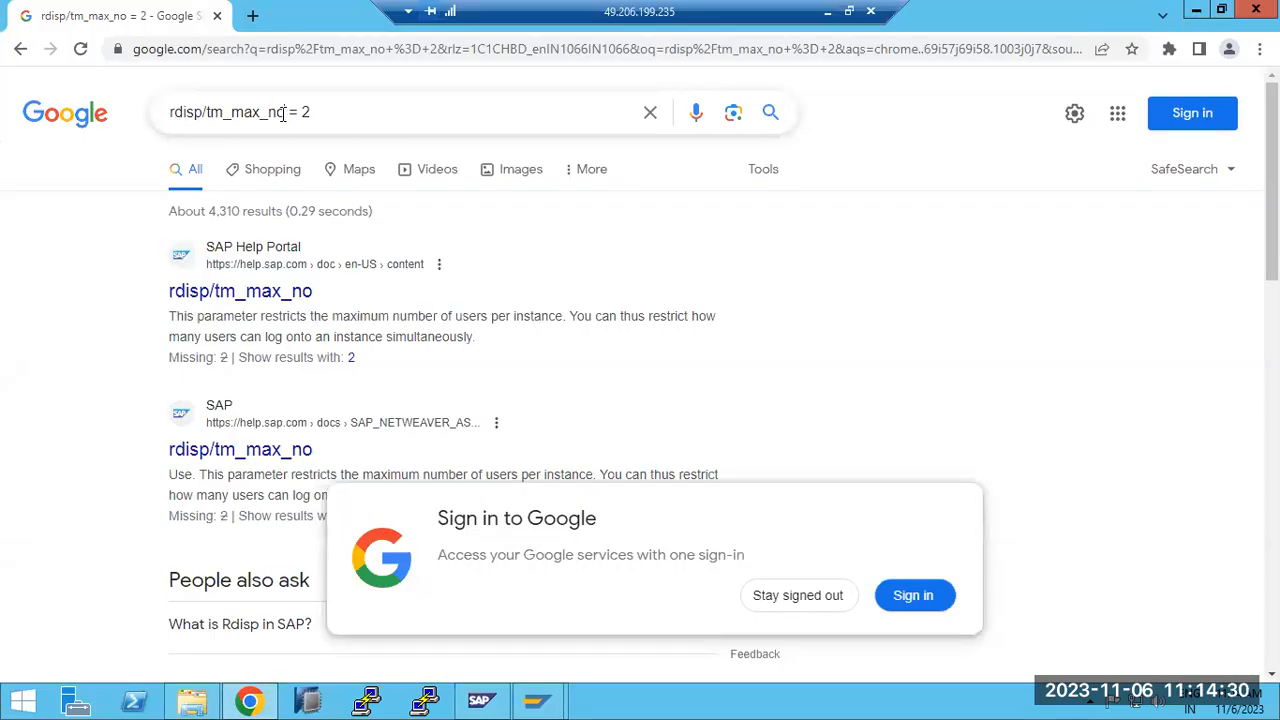
left_click_drag(285, 113, 160, 121)
key("ctrl+c")
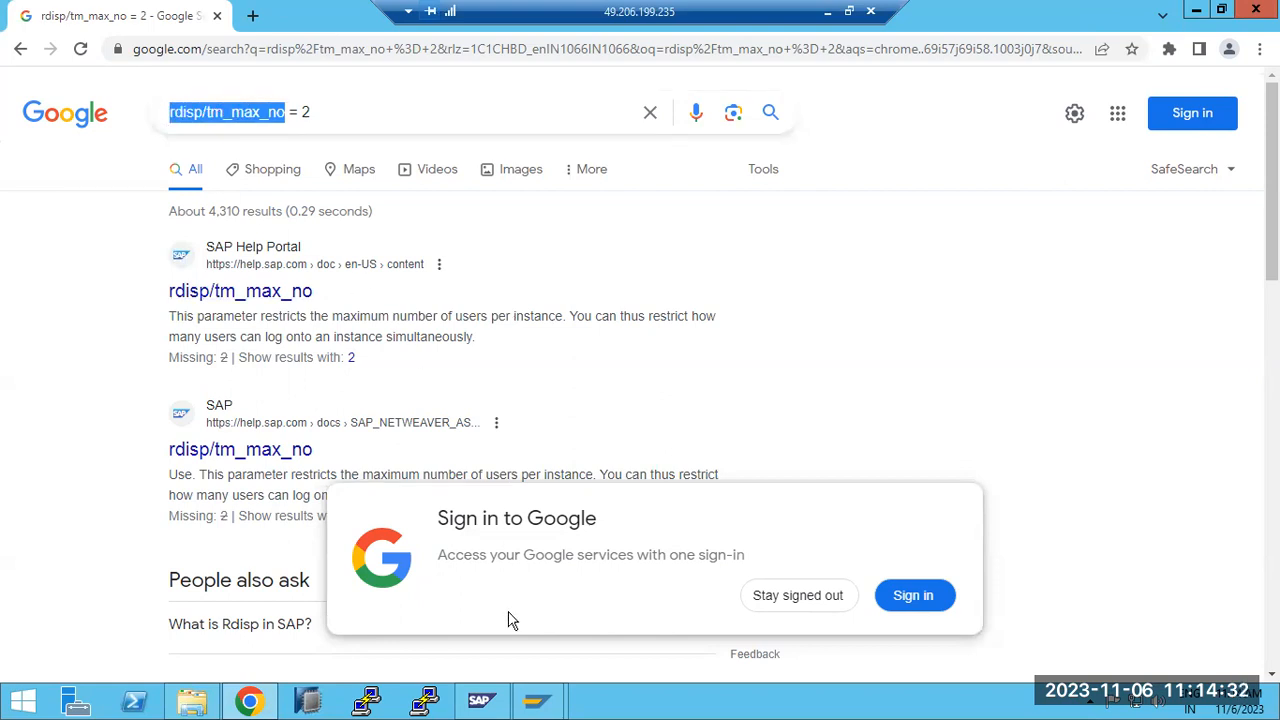
left_click(537, 700)
left_click(605, 621)
double_click(243, 247)
key("ctrl+v")
left_click(126, 300)
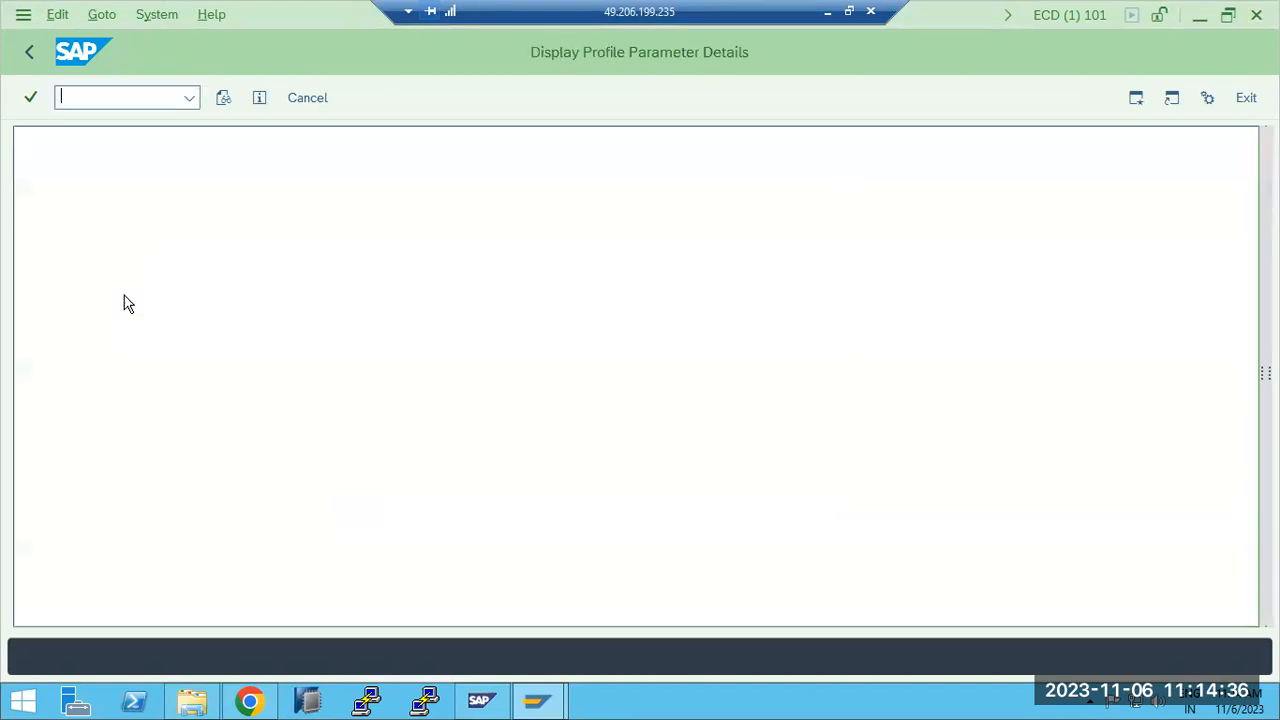
Step: Examine the description and current value of rdisp/tm_max_no in ECD, and check the ECP_D20_sapwindows1 file in File Explorer in between
left_click(772, 224)
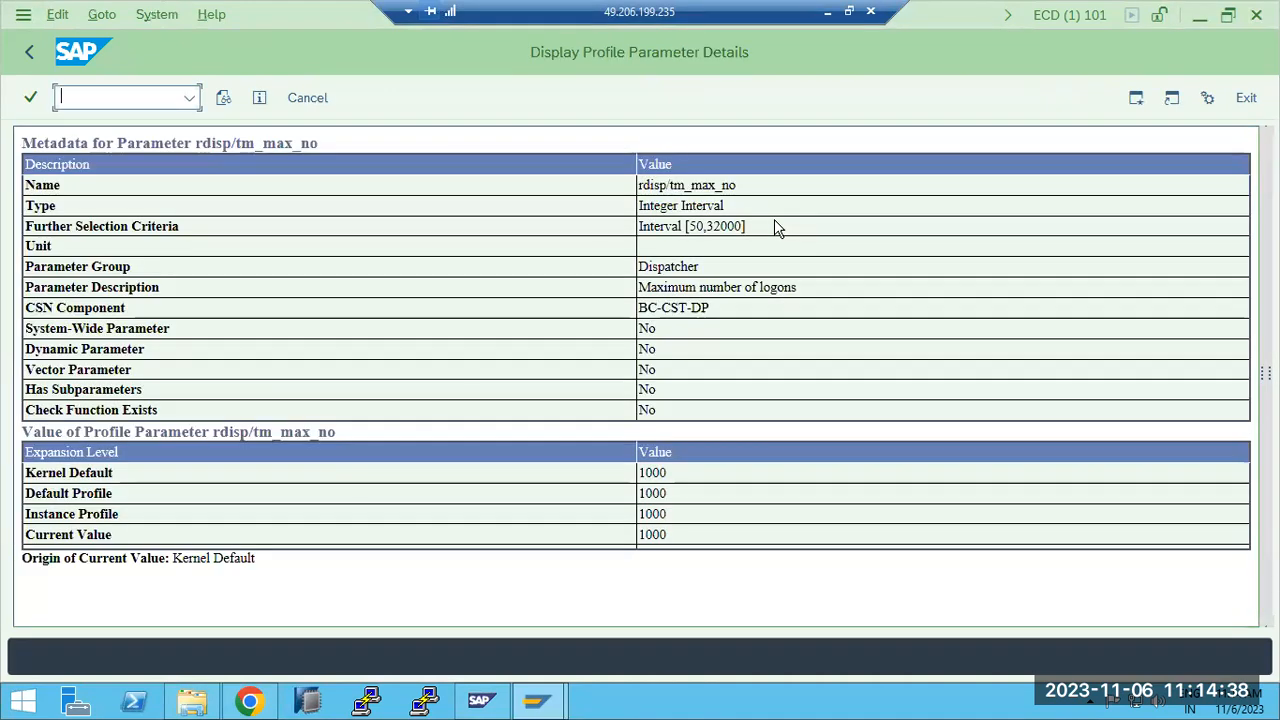
double_click(648, 534)
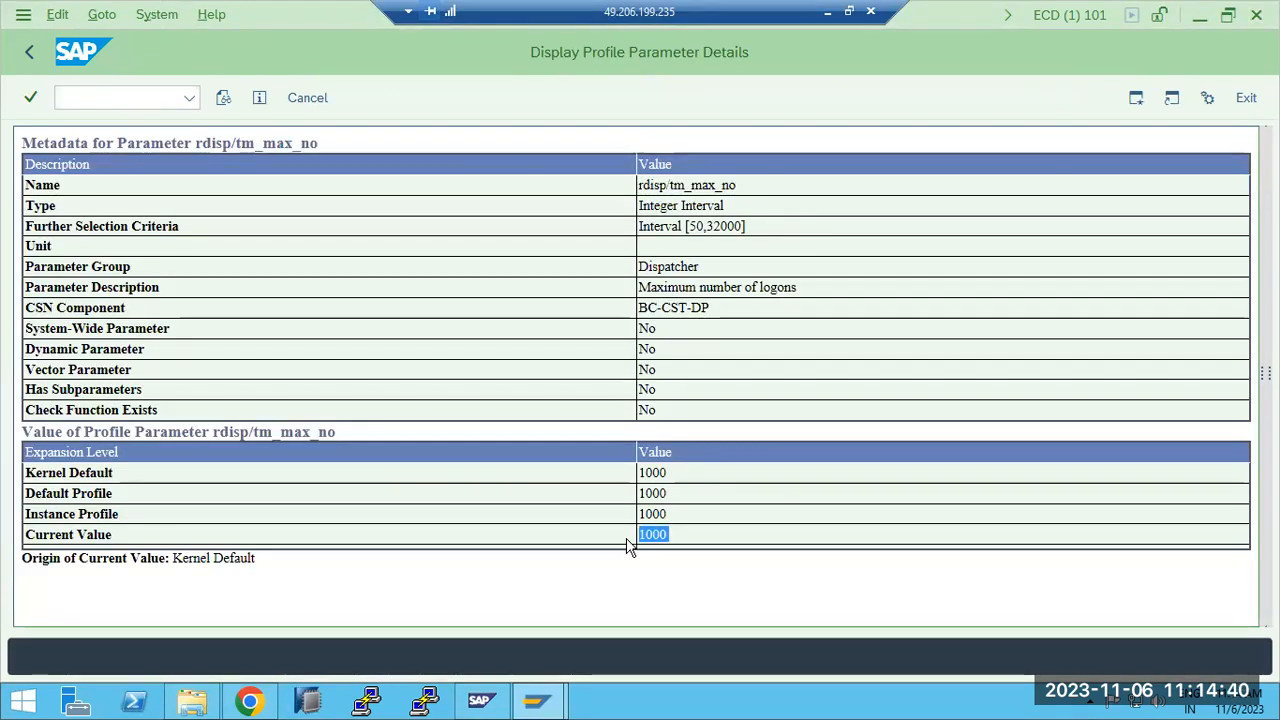
left_click_drag(643, 287, 798, 288)
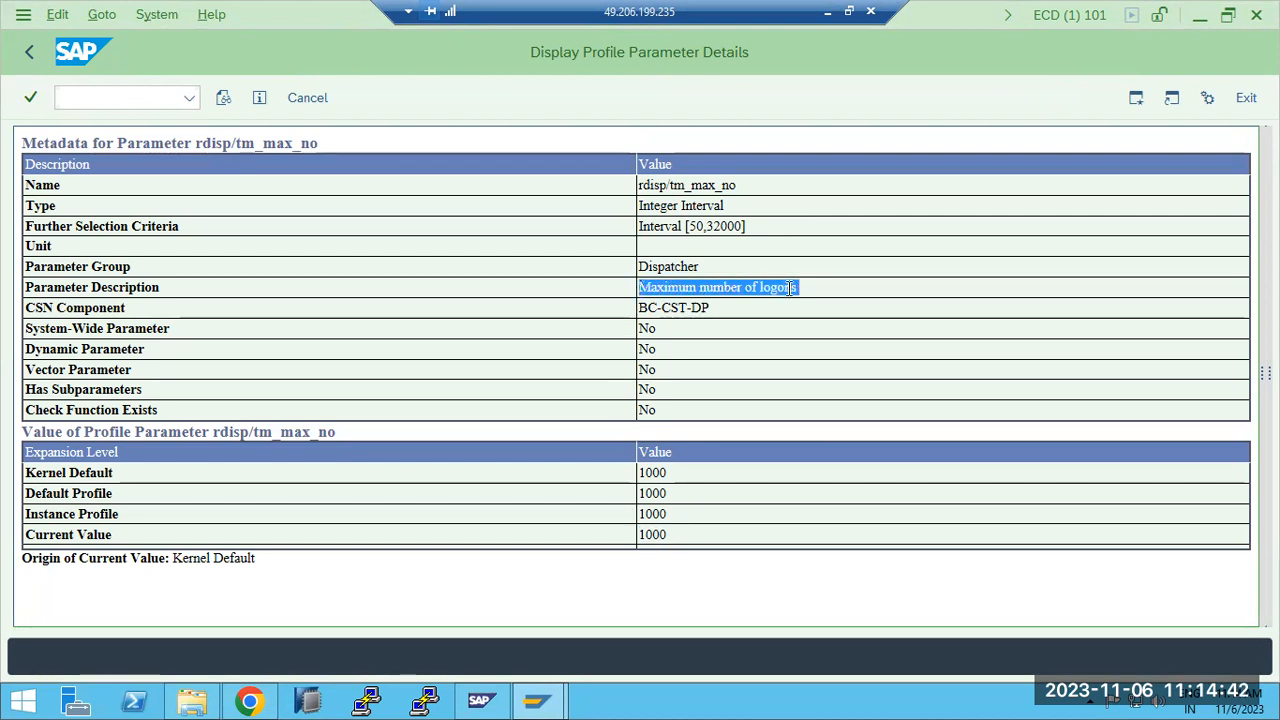
left_click_drag(675, 535, 634, 543)
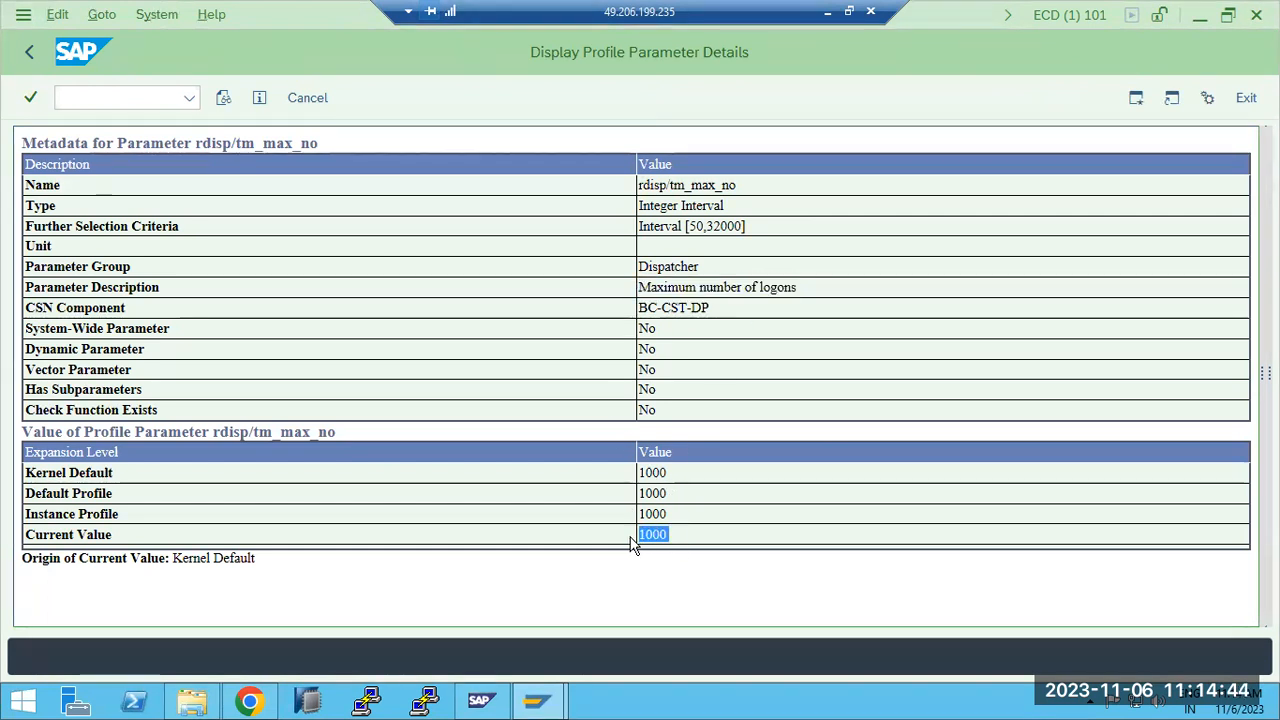
left_click(192, 701)
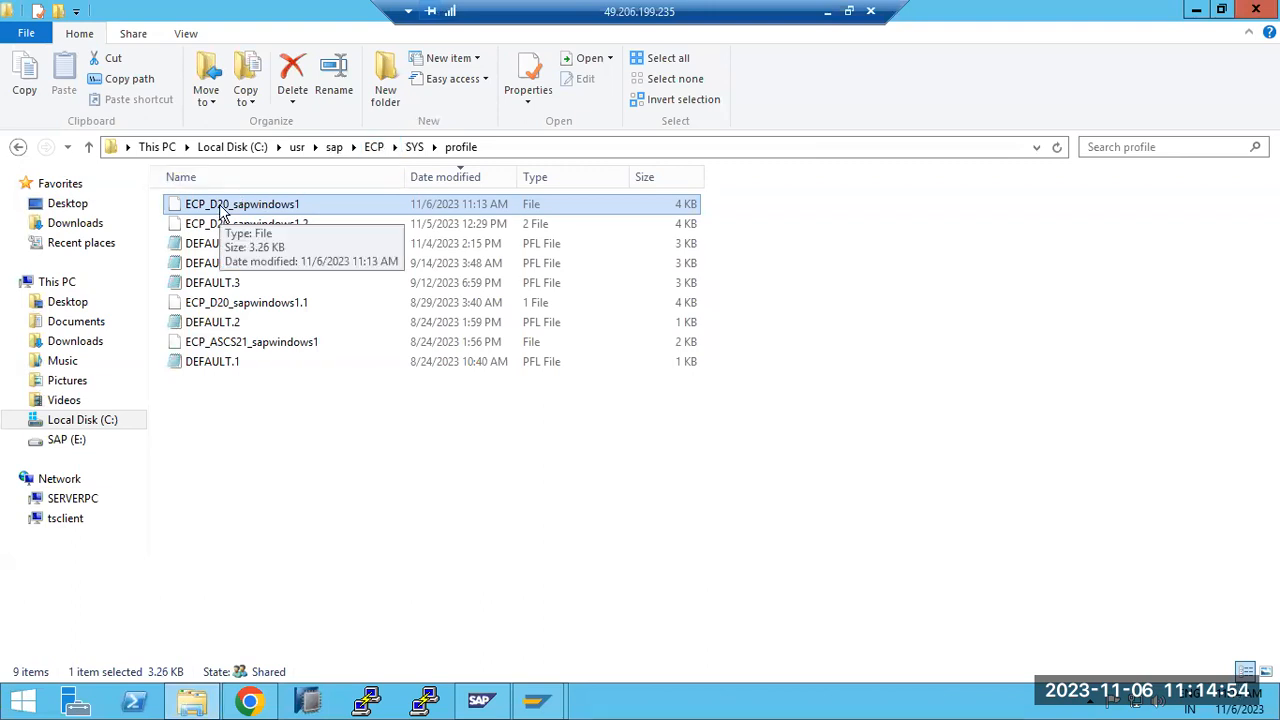
mouse_move(536, 700)
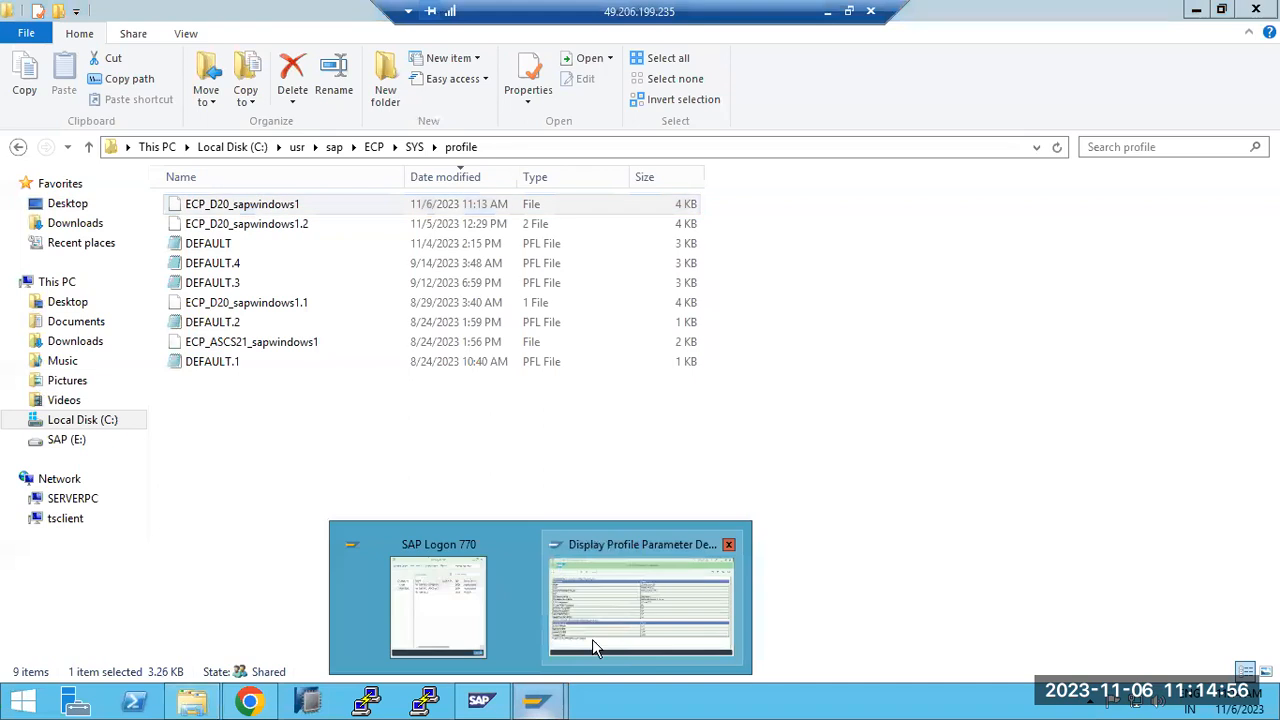
left_click(626, 620)
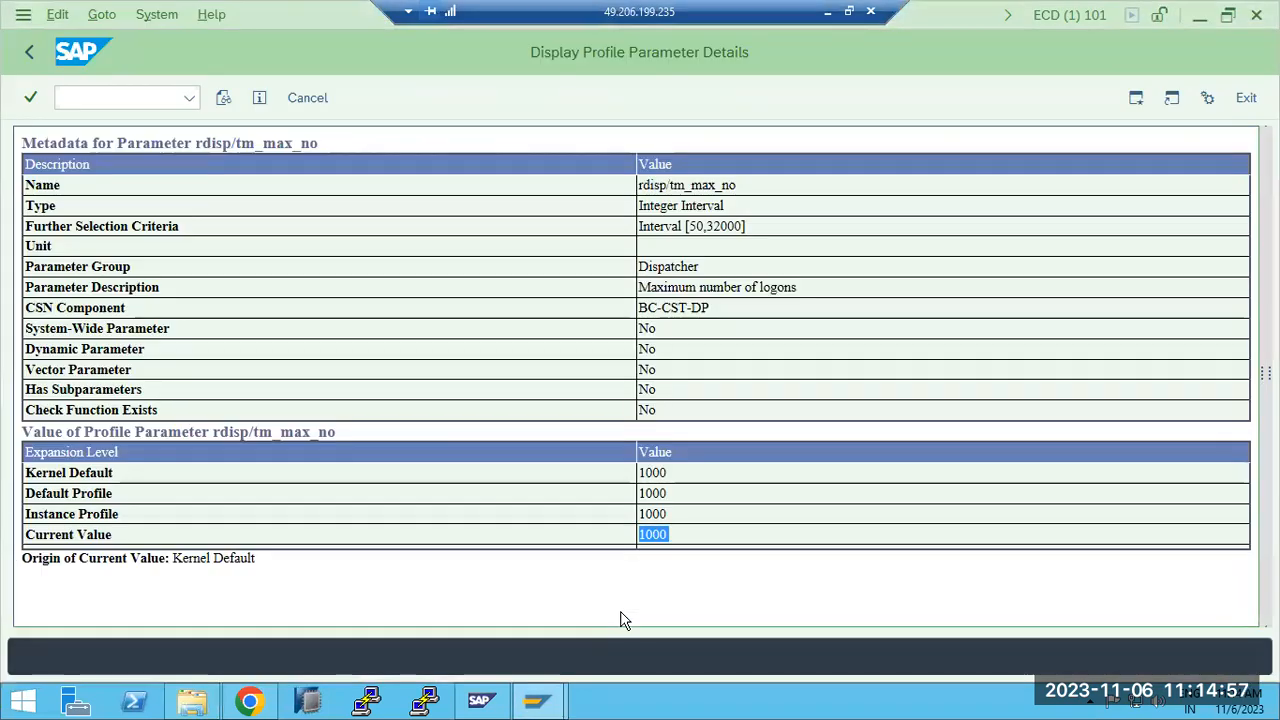
Step: Exit RZ11 to SAP Easy Access, try to open the ECP connection from SAP Logon, and minimize the logon window
left_click(32, 54)
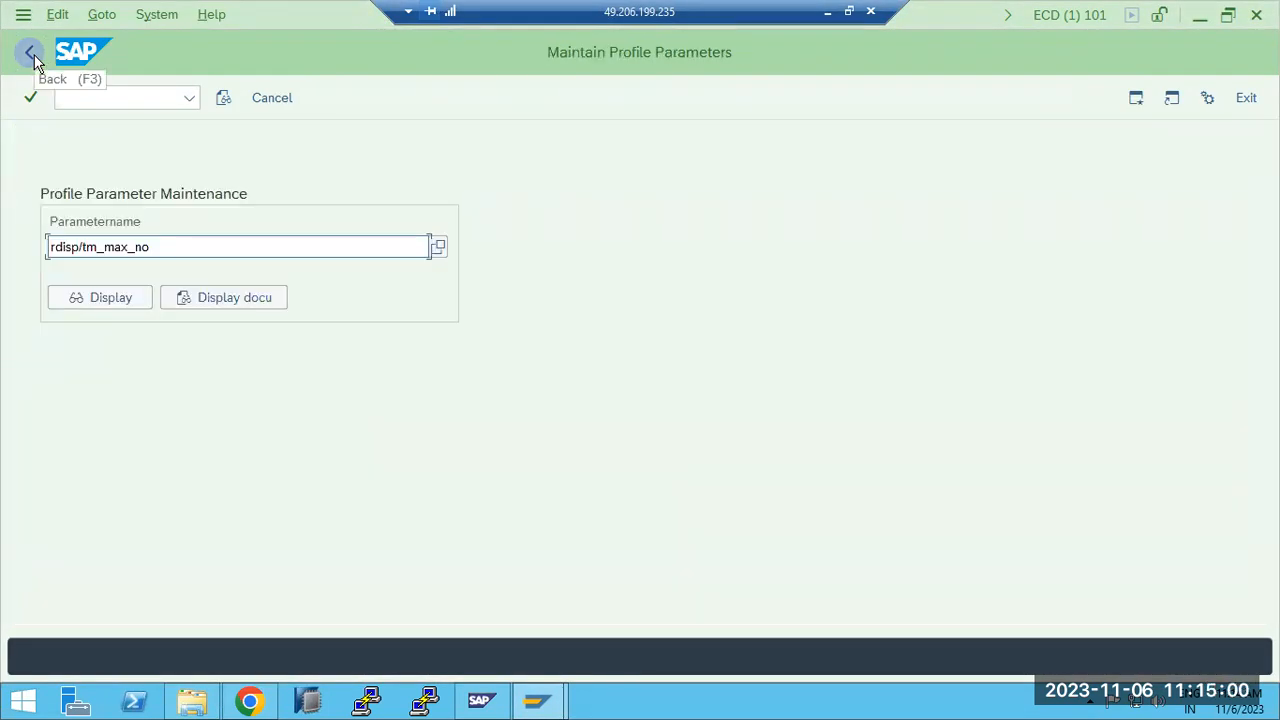
left_click(33, 54)
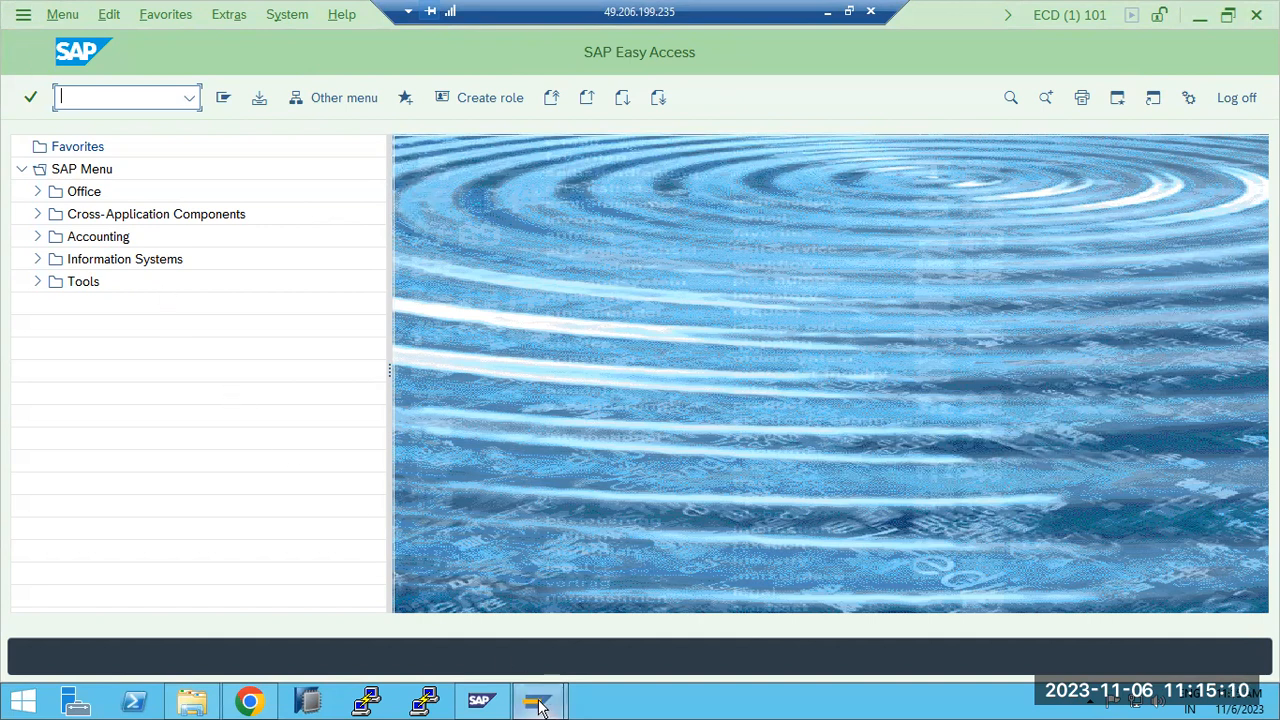
mouse_move(535, 700)
left_click(451, 617)
double_click(339, 280)
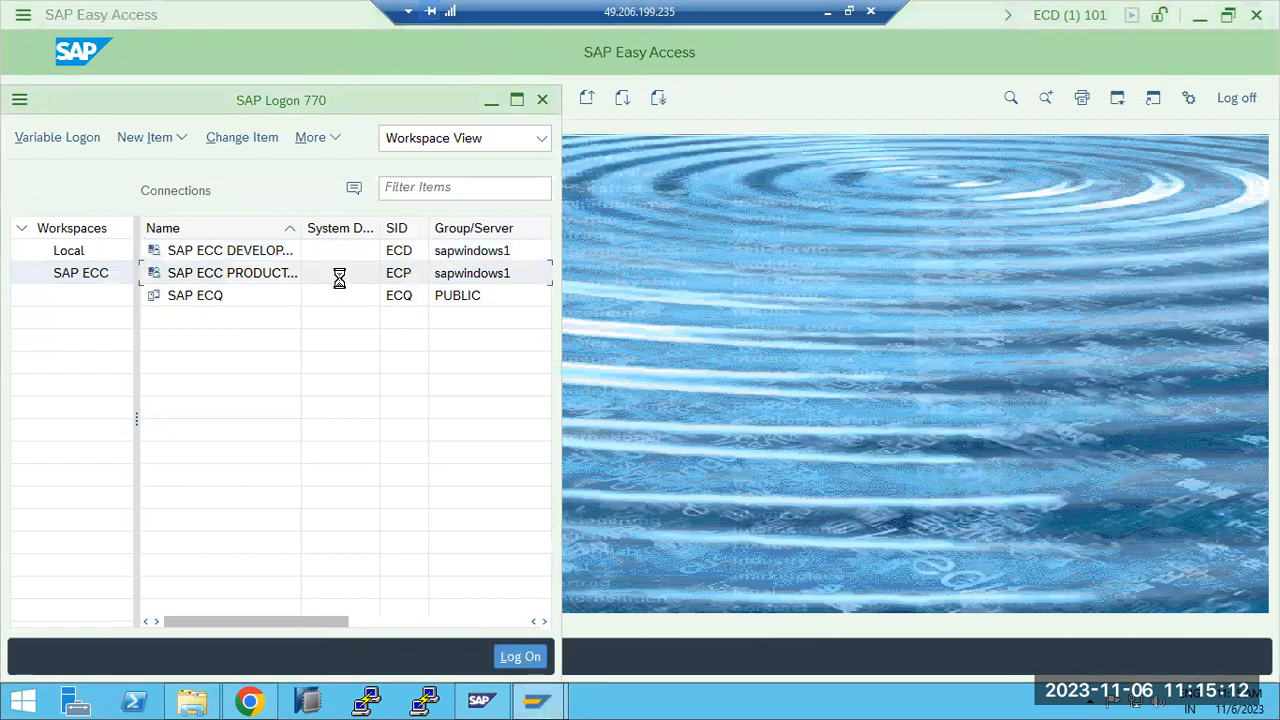
left_click(813, 434)
left_click(492, 99)
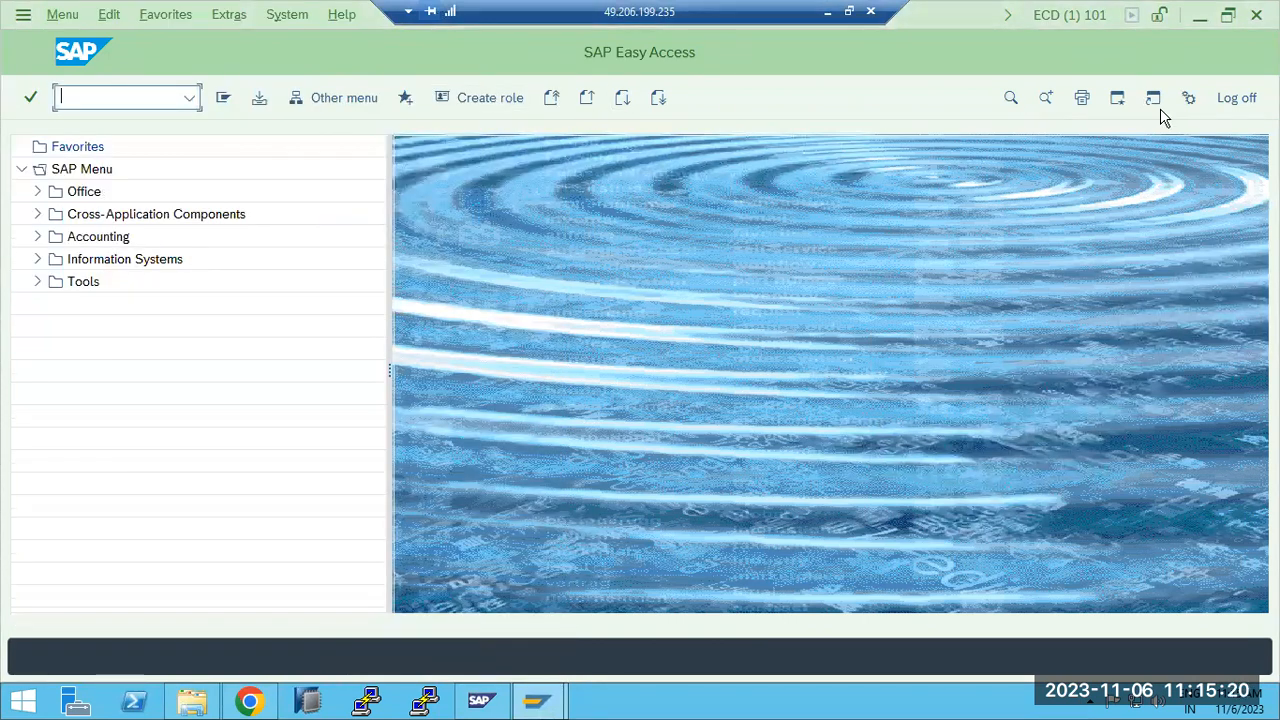
Step: Log off from the ECD system and close the File Explorer and Chrome windows
left_click(1234, 98)
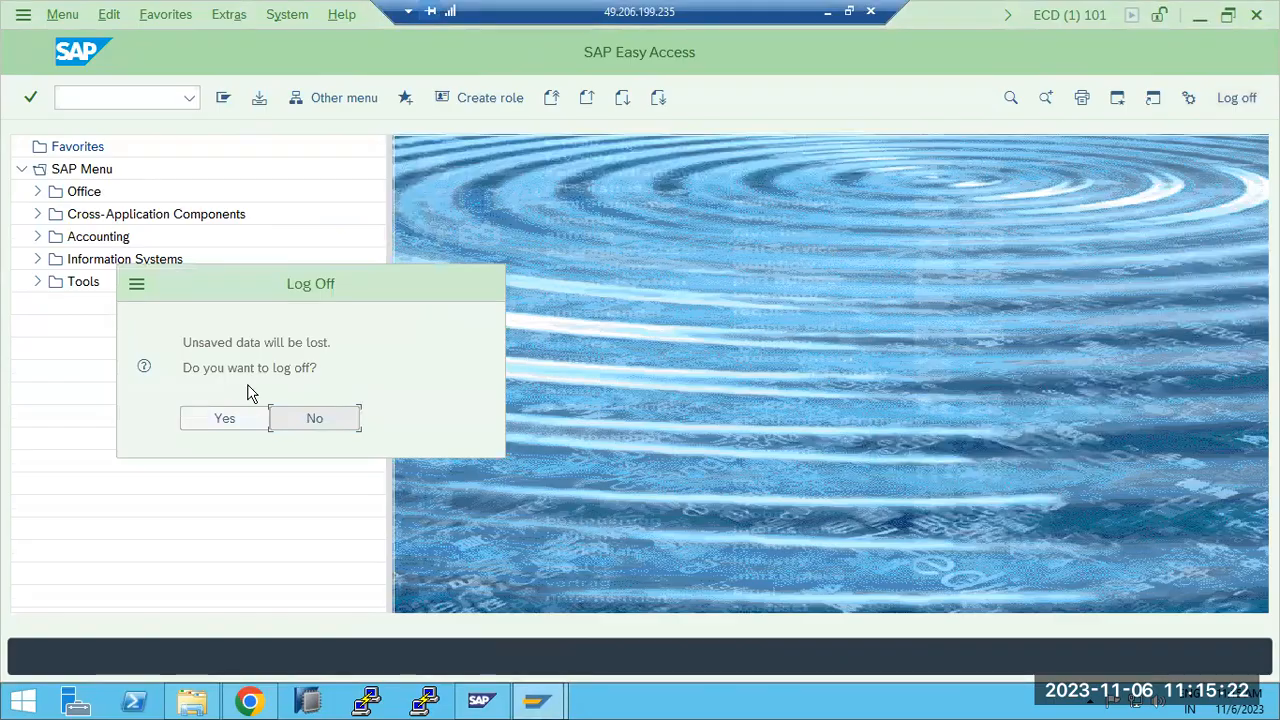
left_click(221, 418)
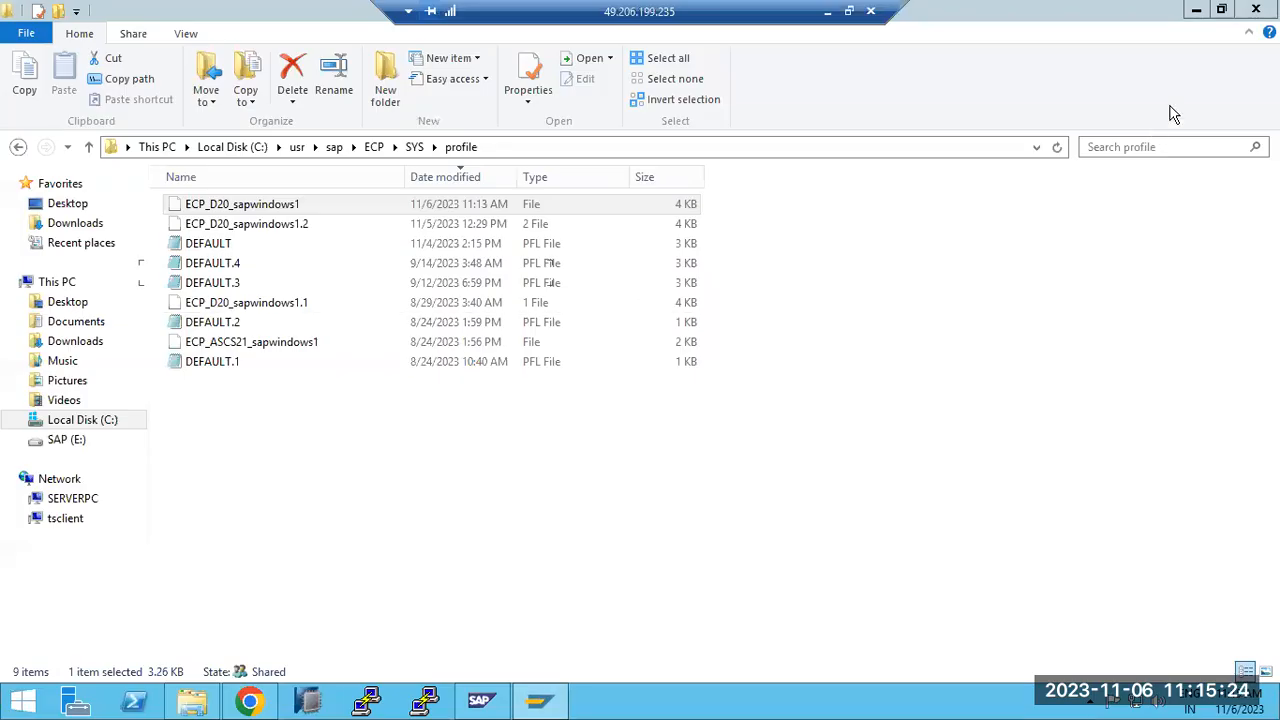
left_click(1256, 9)
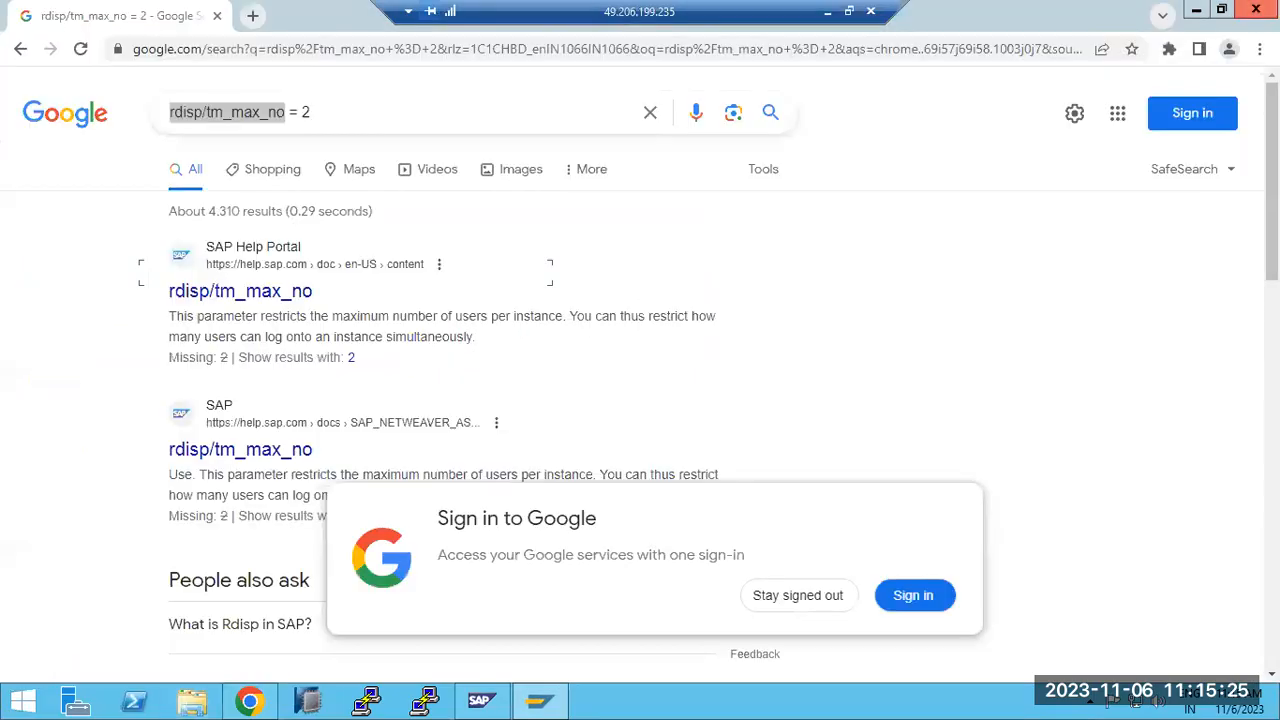
left_click(1254, 11)
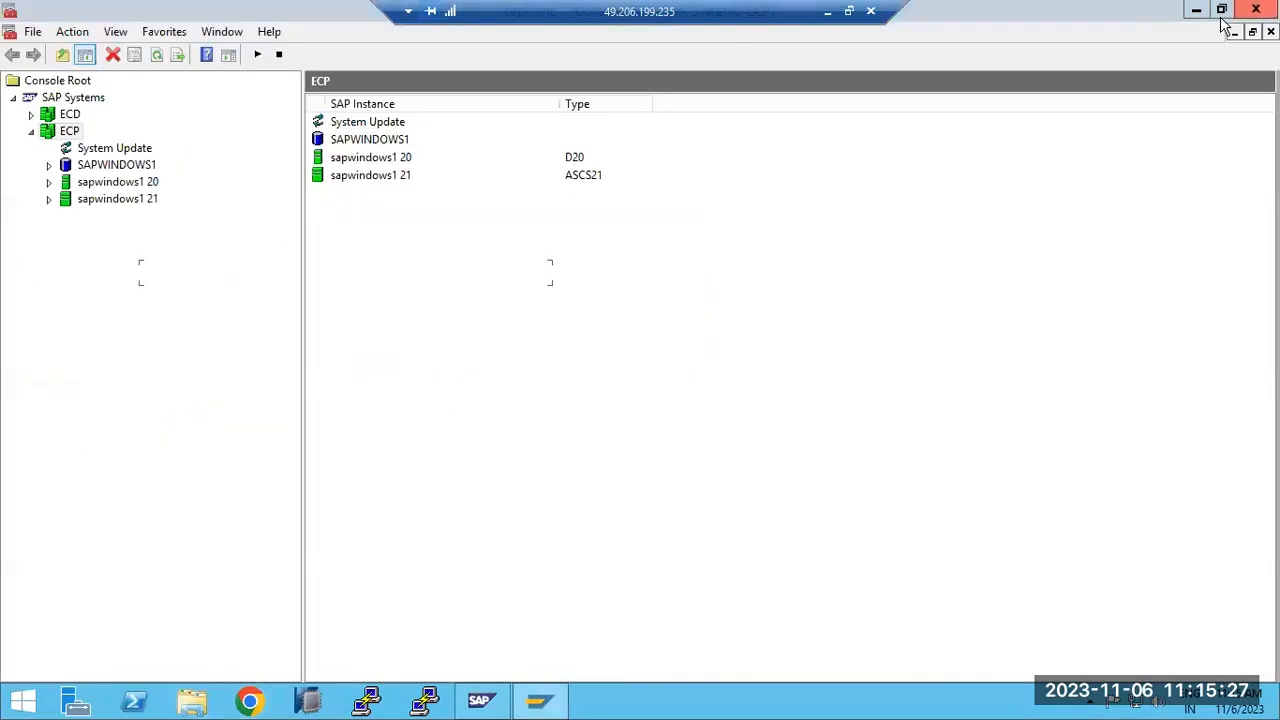
Step: Restart the ECP system from the SAP Management Console
right_click(55, 135)
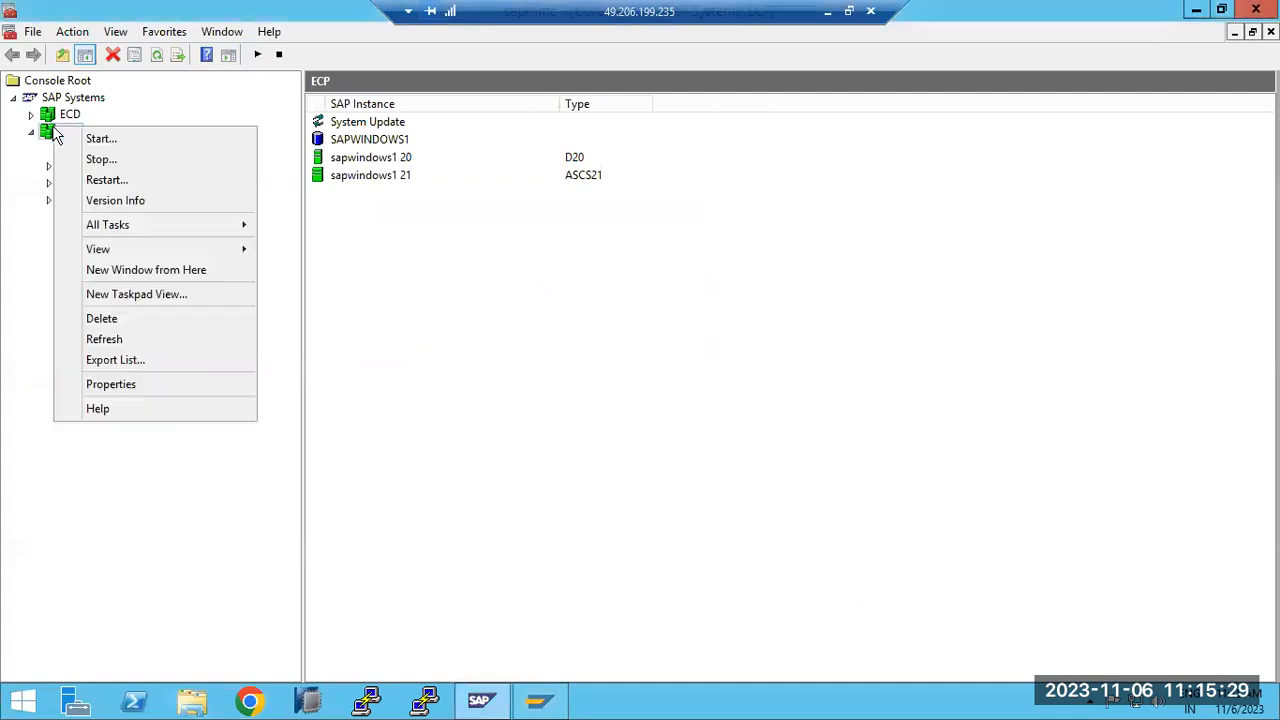
left_click(112, 180)
left_click(558, 560)
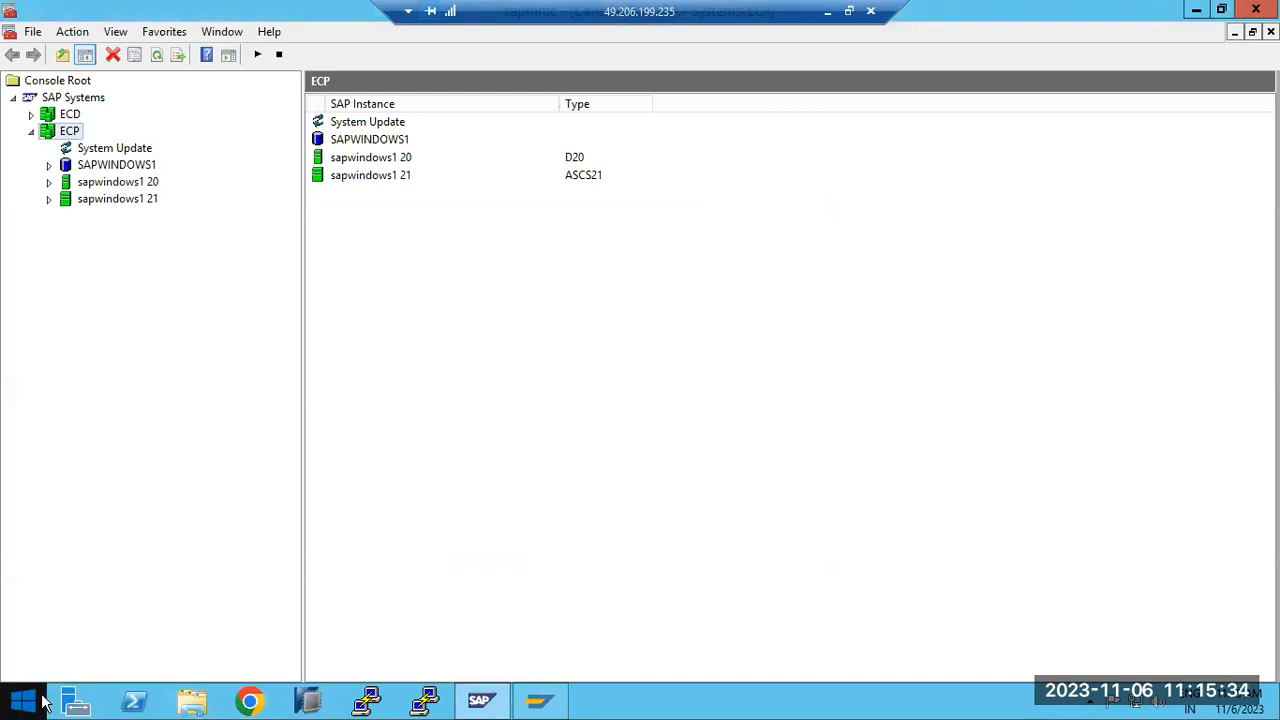
Step: Refresh the ECP view and browse to C:\usr\sap in File Explorer to point out the ECD and ECP folders
left_click(157, 57)
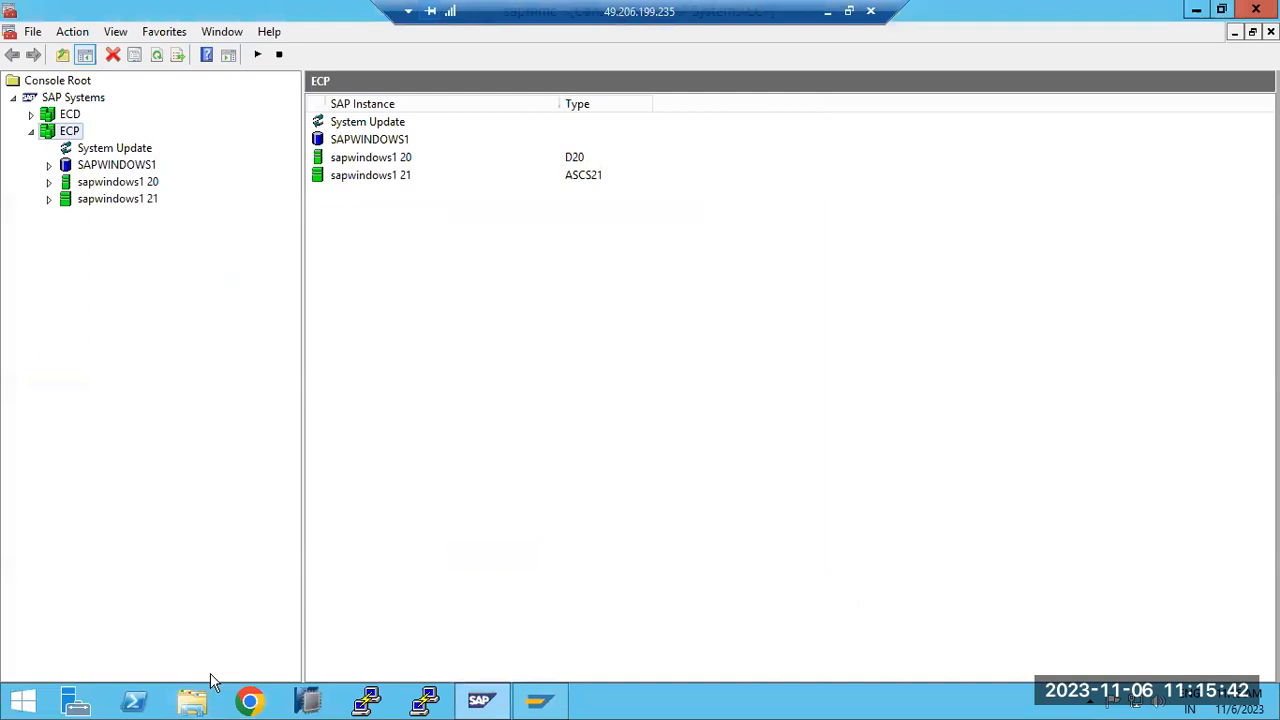
left_click(193, 703)
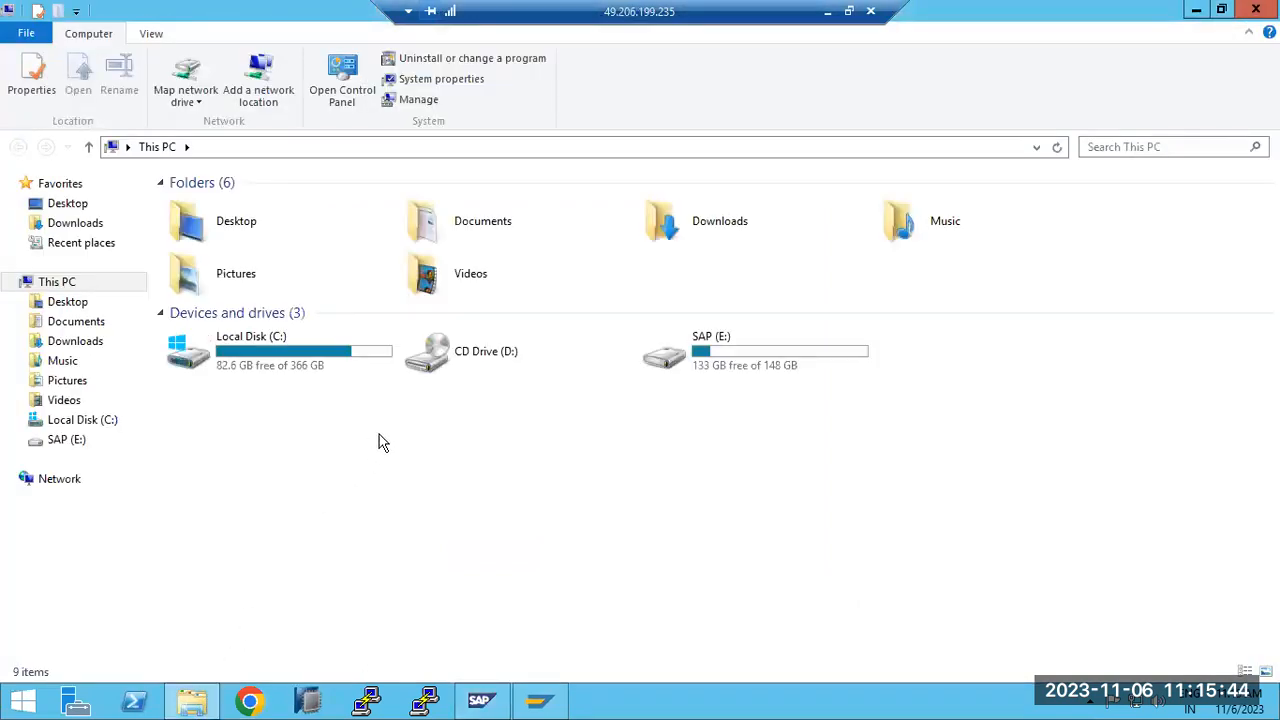
double_click(729, 365)
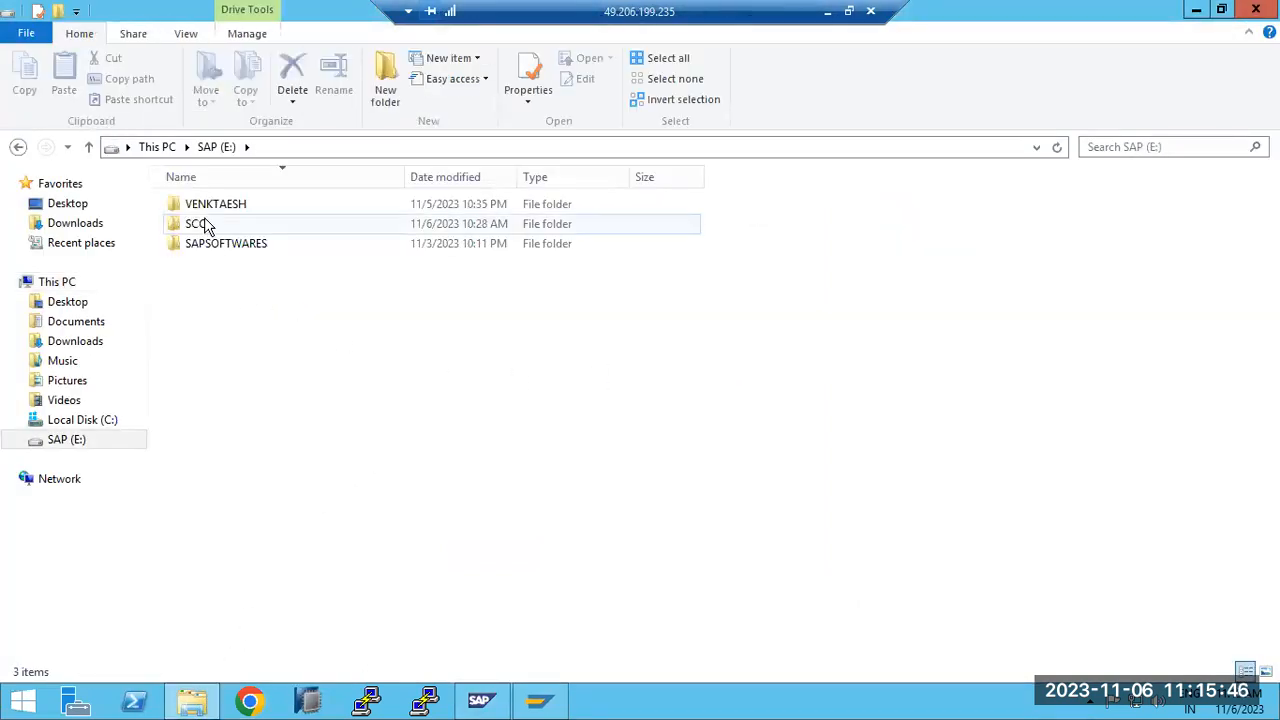
left_click(158, 147)
double_click(270, 375)
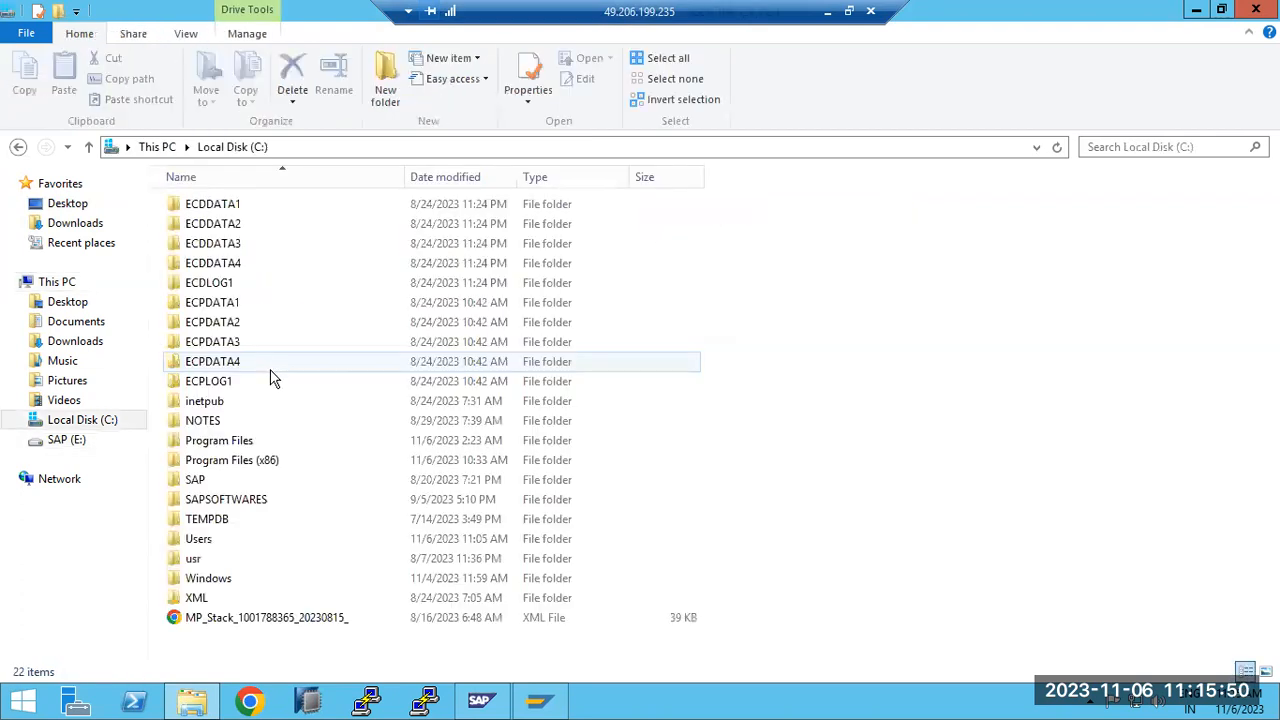
double_click(207, 563)
double_click(193, 206)
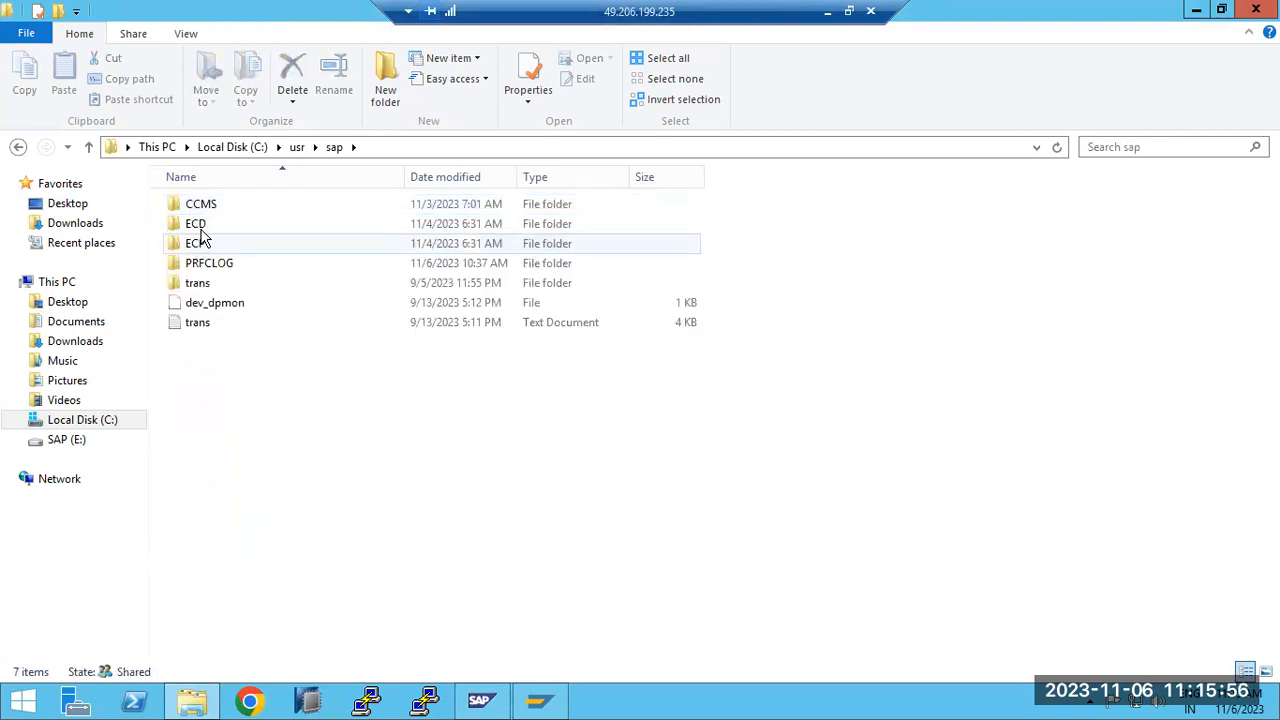
left_click(202, 231)
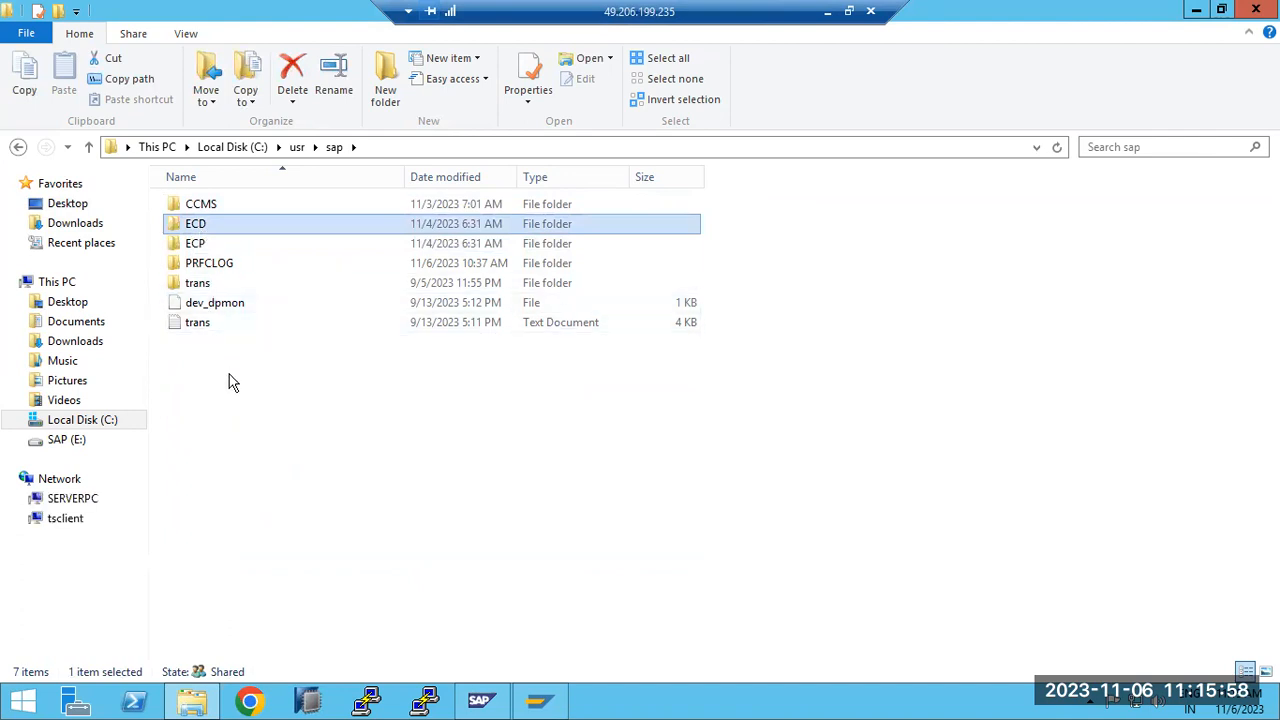
left_click(197, 248)
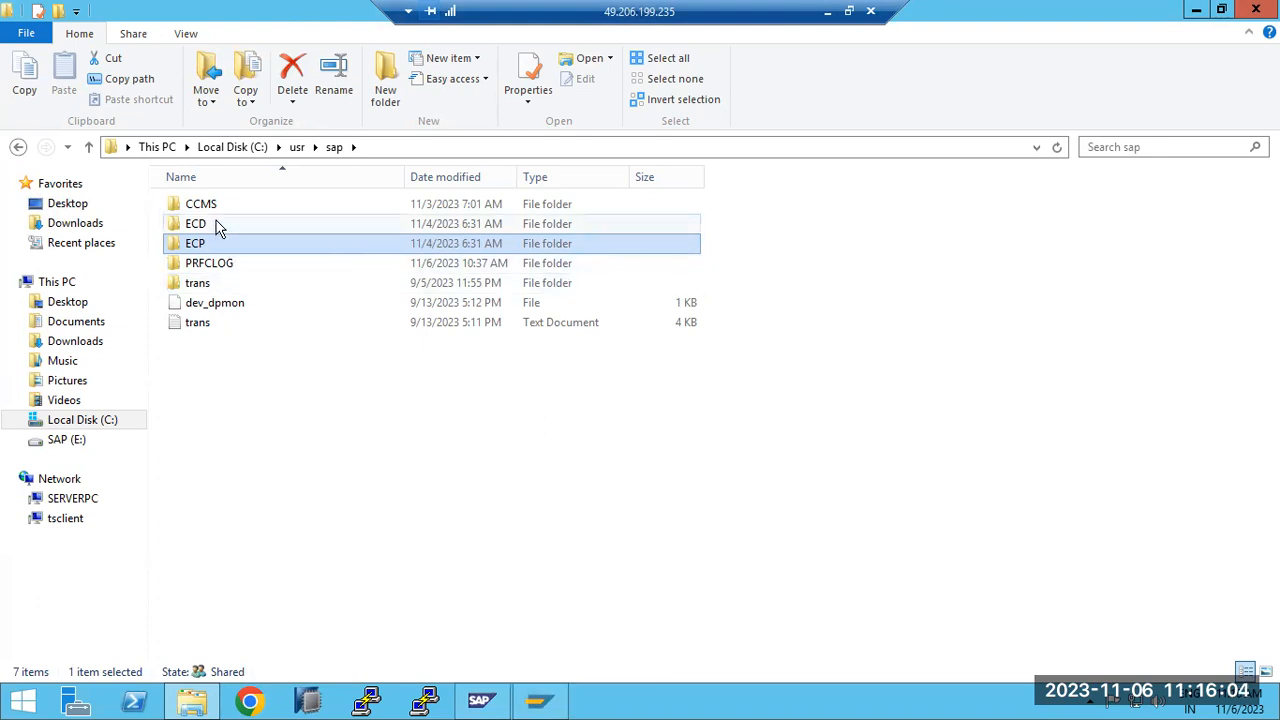
left_click(219, 228)
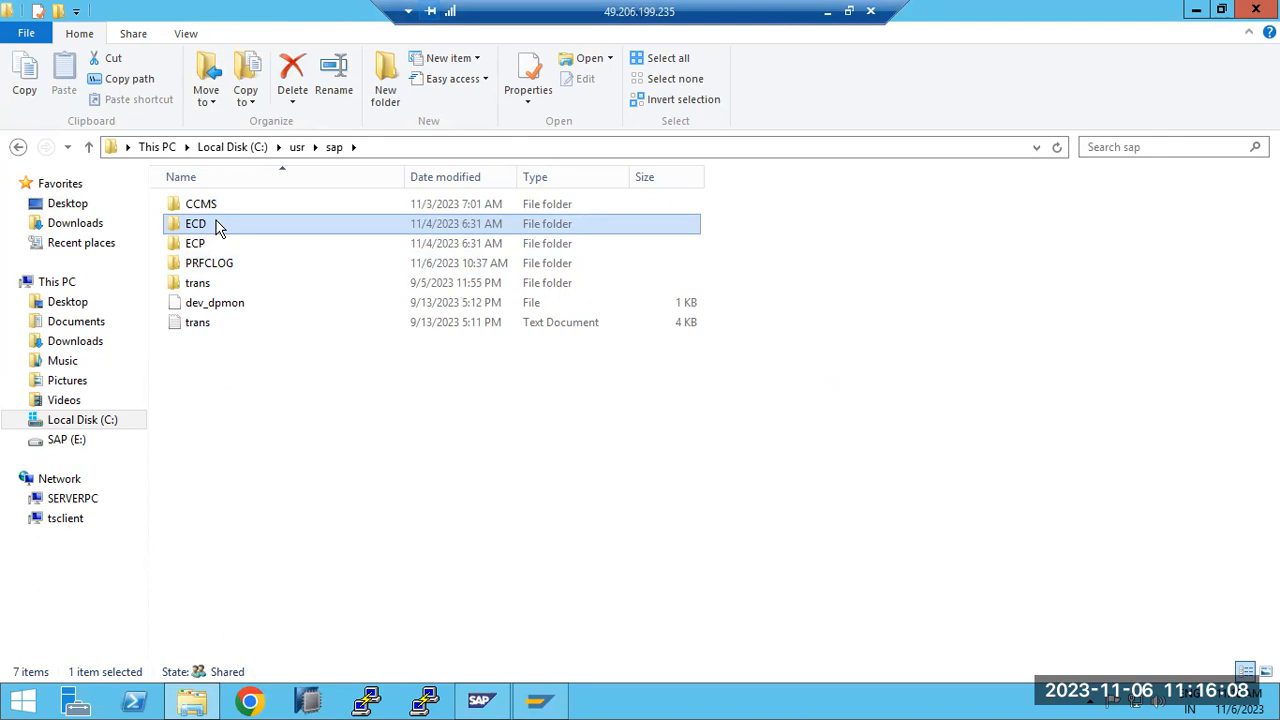
Step: Switch to Paint, finish the heading text and draw three separate rectangles in a row below it
left_click(827, 11)
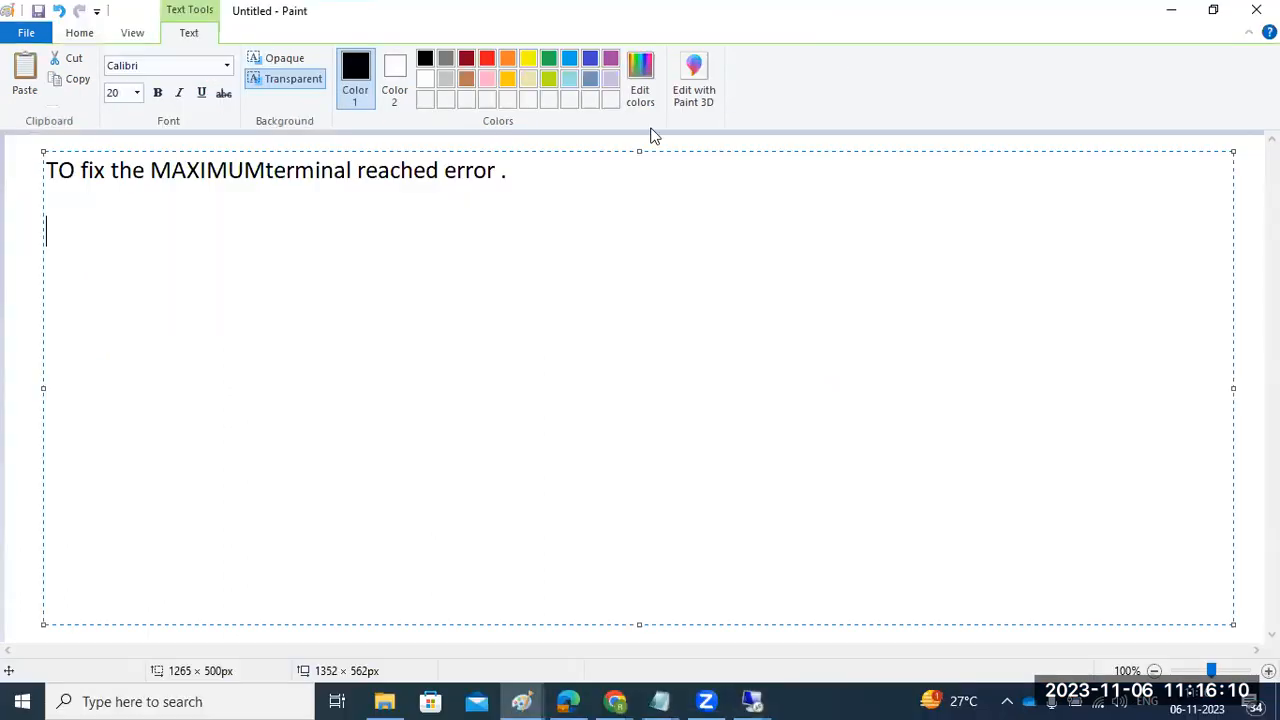
left_click(15, 316)
left_click(412, 62)
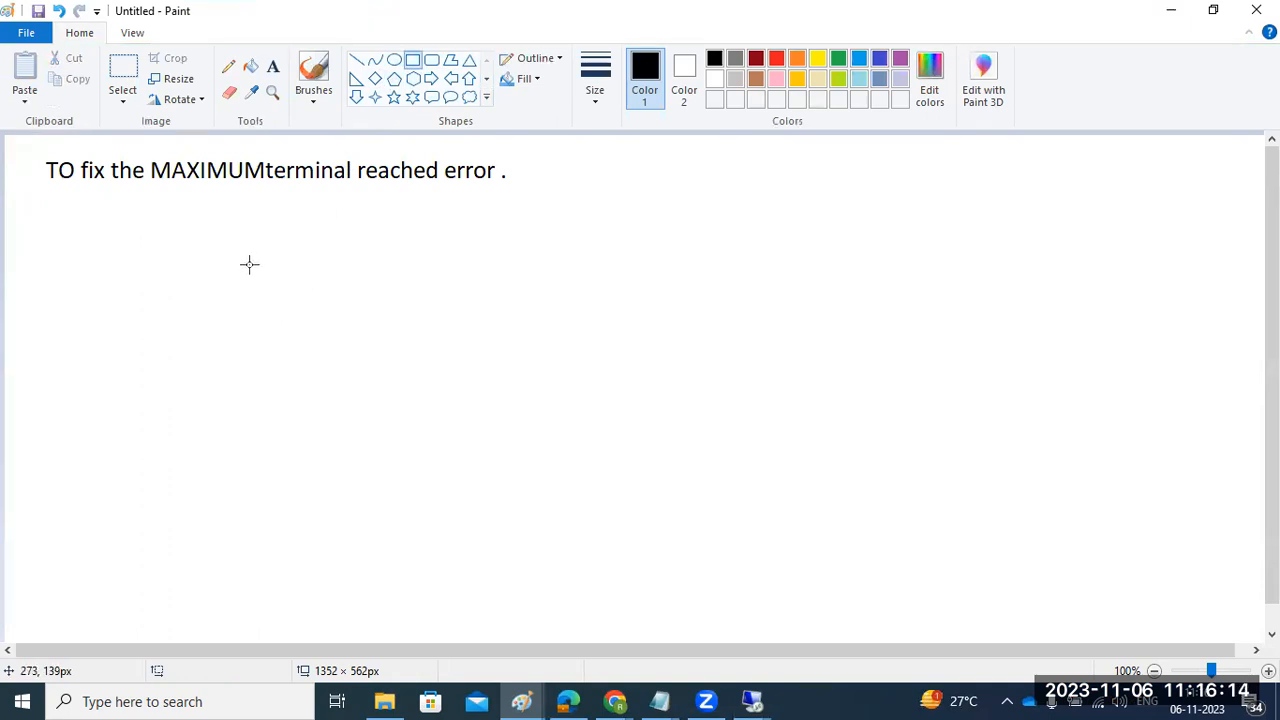
left_click_drag(149, 260, 286, 357)
mouse_move(469, 255)
left_mouse_down()
mouse_move(489, 298)
mouse_move(572, 367)
mouse_move(612, 362)
left_mouse_up()
left_click_drag(812, 254, 958, 375)
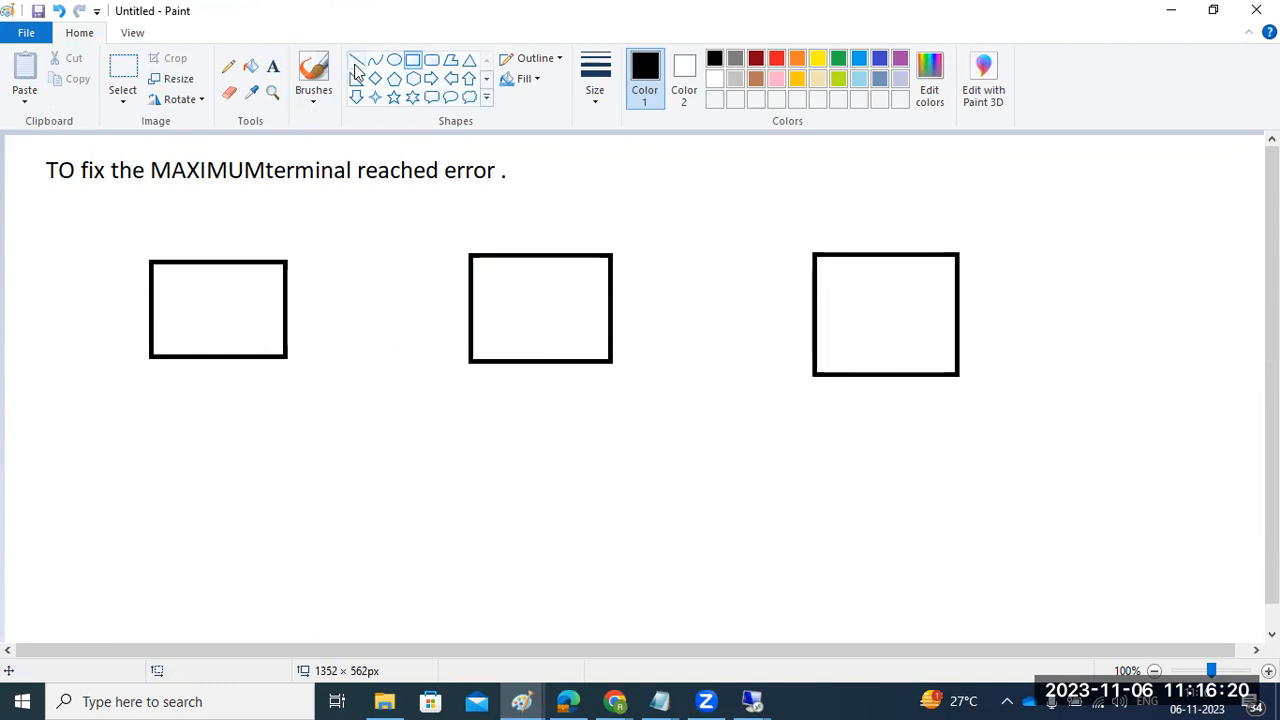
Step: Draw a tiny ellipse inside the third rectangle, near its lower-left corner
left_click(709, 697)
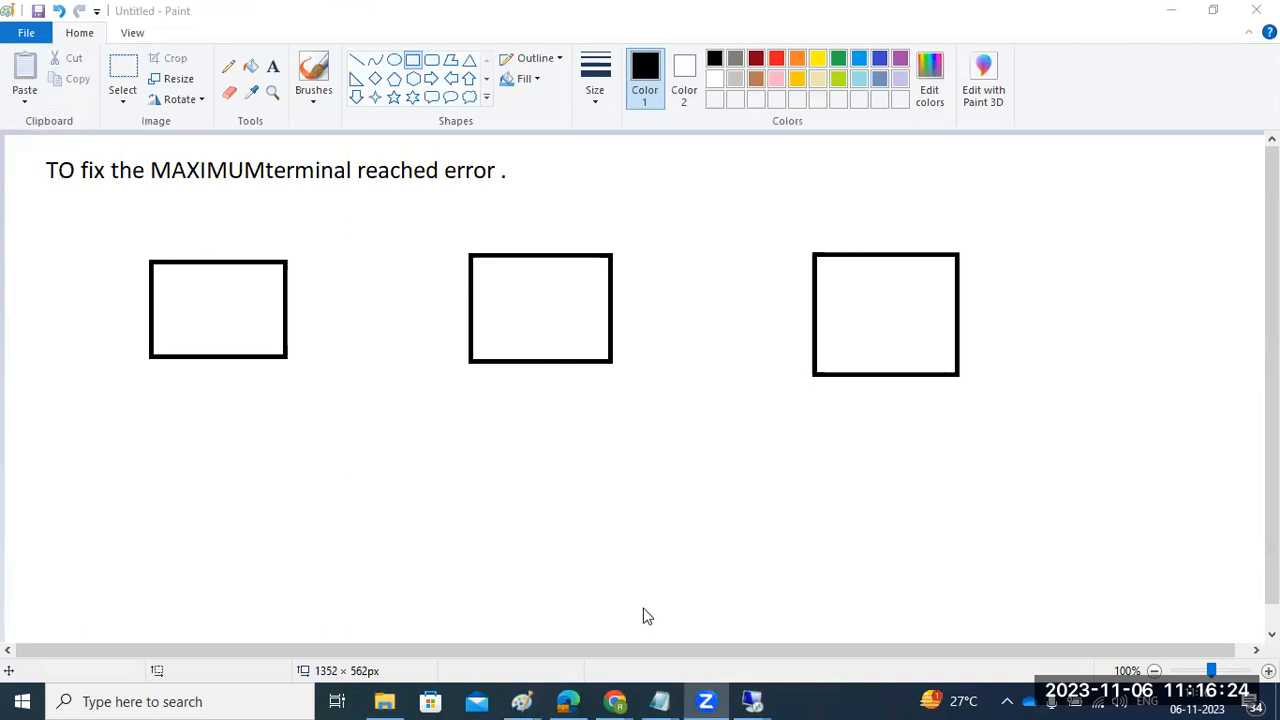
left_click(1142, 352)
left_click_drag(851, 338, 876, 339)
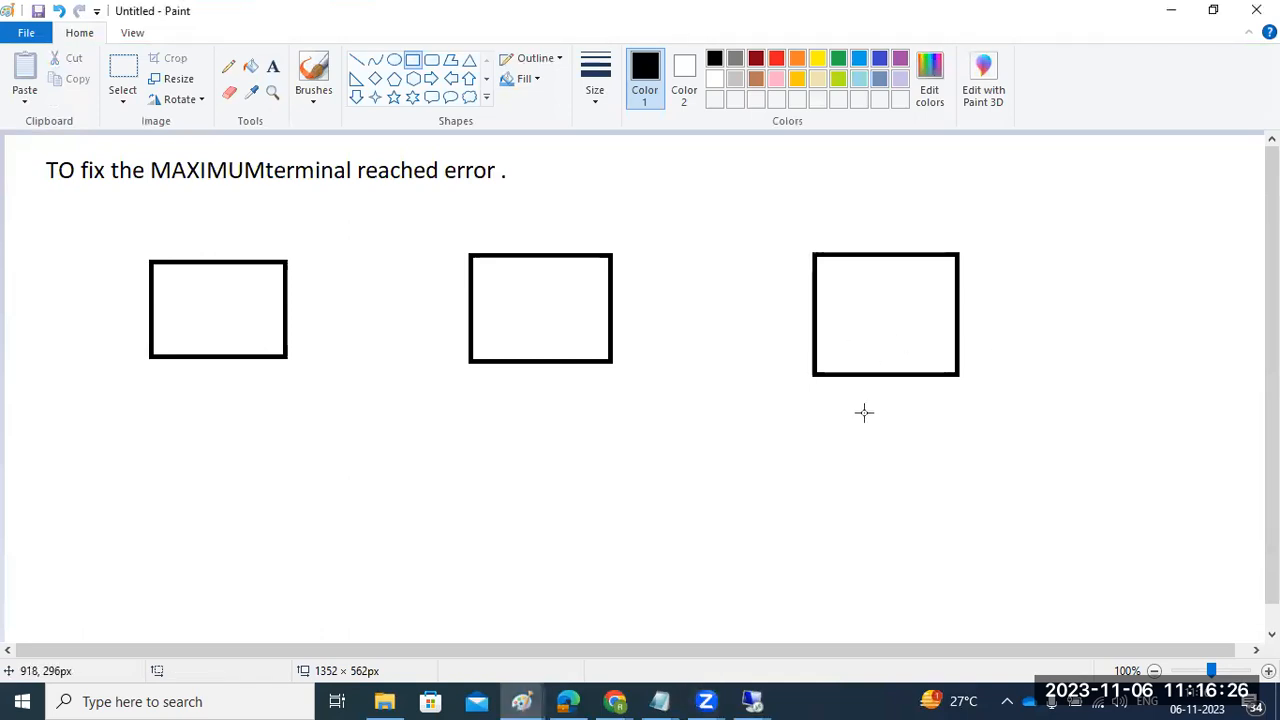
left_click(272, 66)
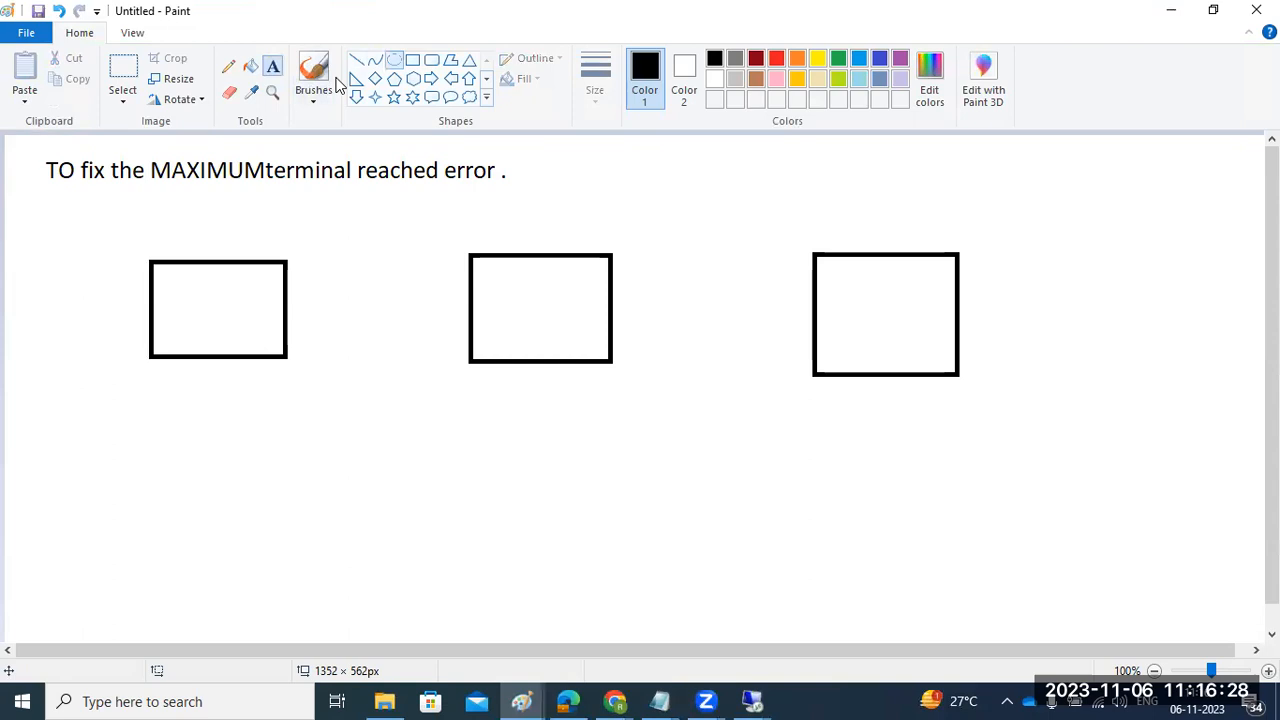
left_click(394, 60)
left_click_drag(838, 333, 853, 356)
left_click(853, 410)
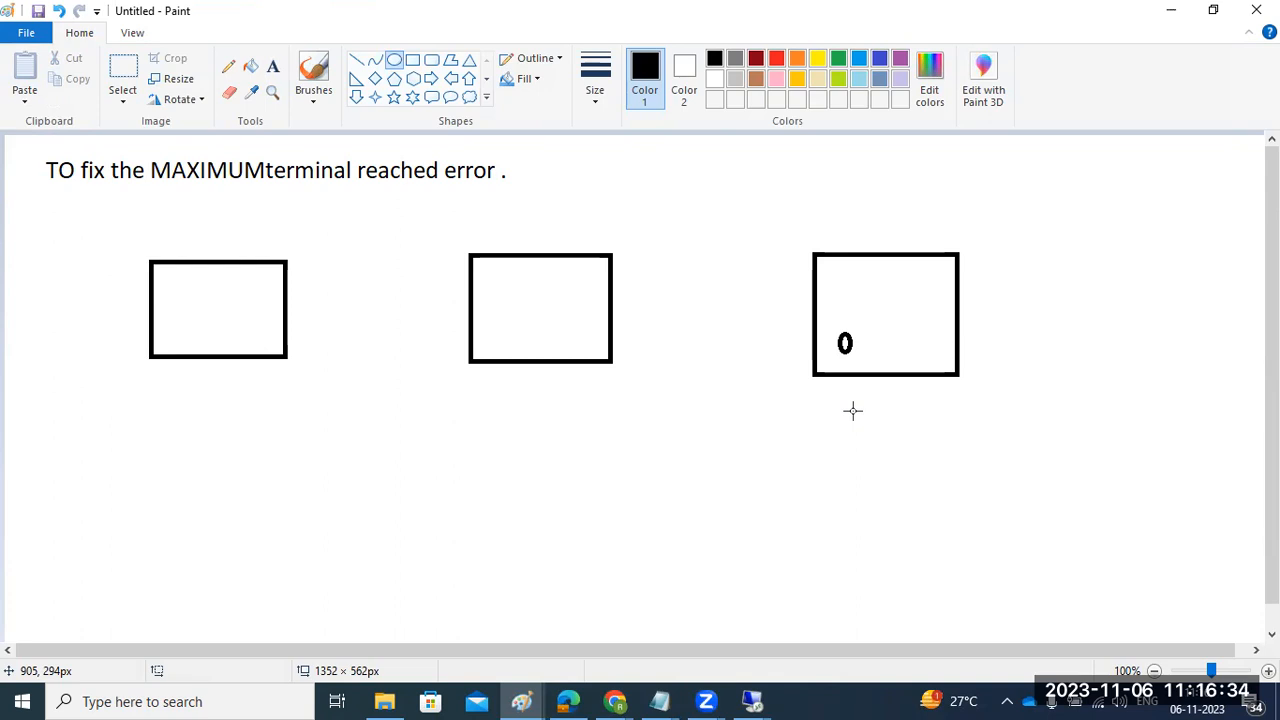
Step: Label the three rectangles D, Q and P, and draw two short lines across the lower edge of the D rectangle
left_click(272, 66)
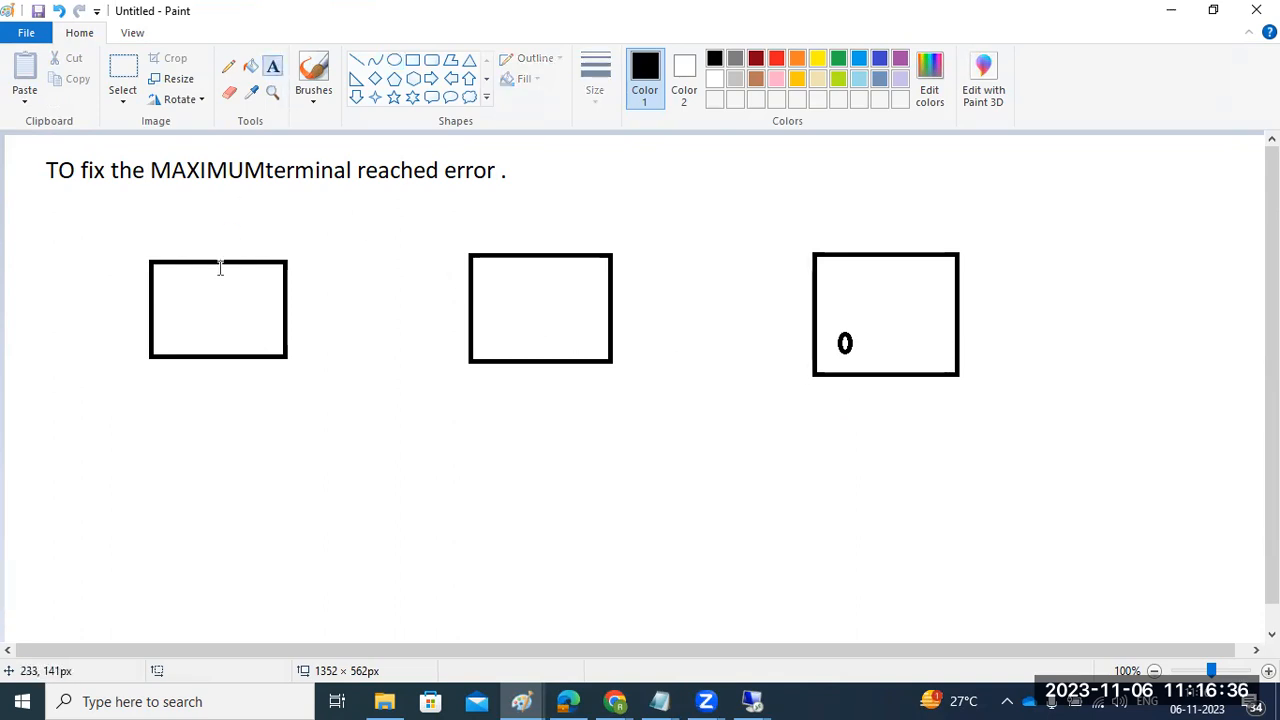
left_click(197, 313)
type("D")
left_click(517, 317)
left_click(507, 313)
type("Q")
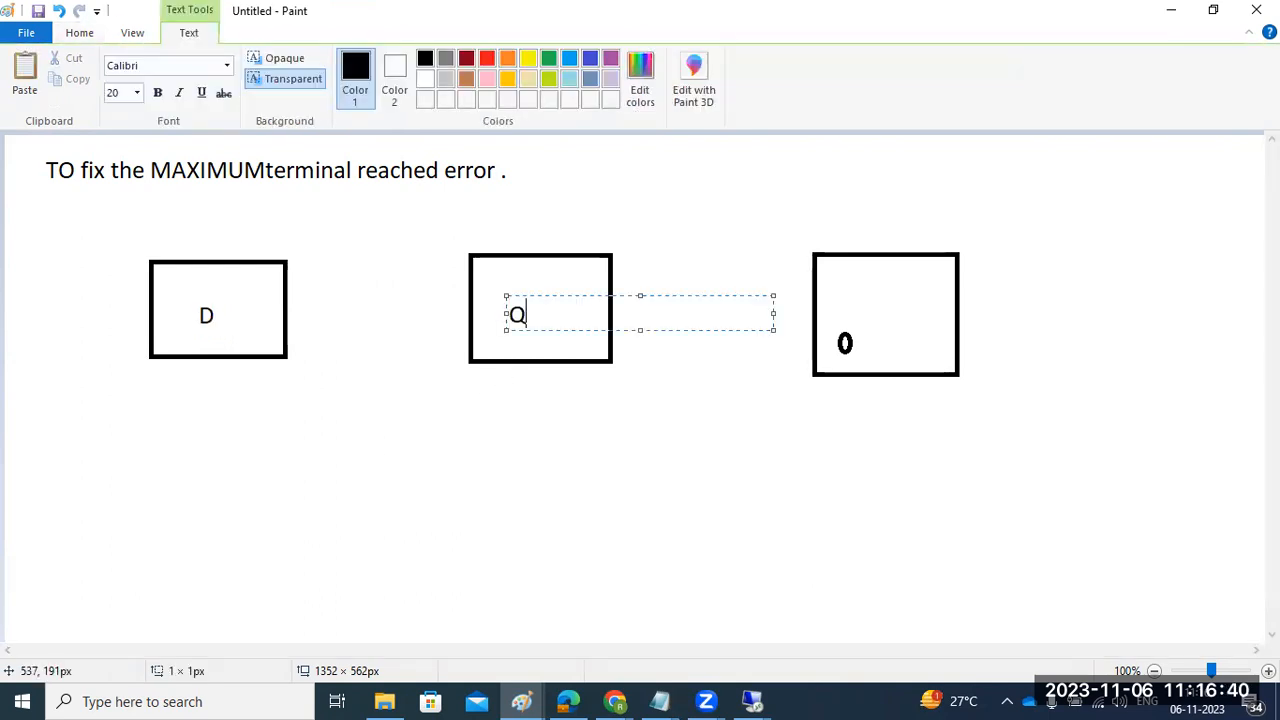
left_click(866, 317)
left_click(866, 317)
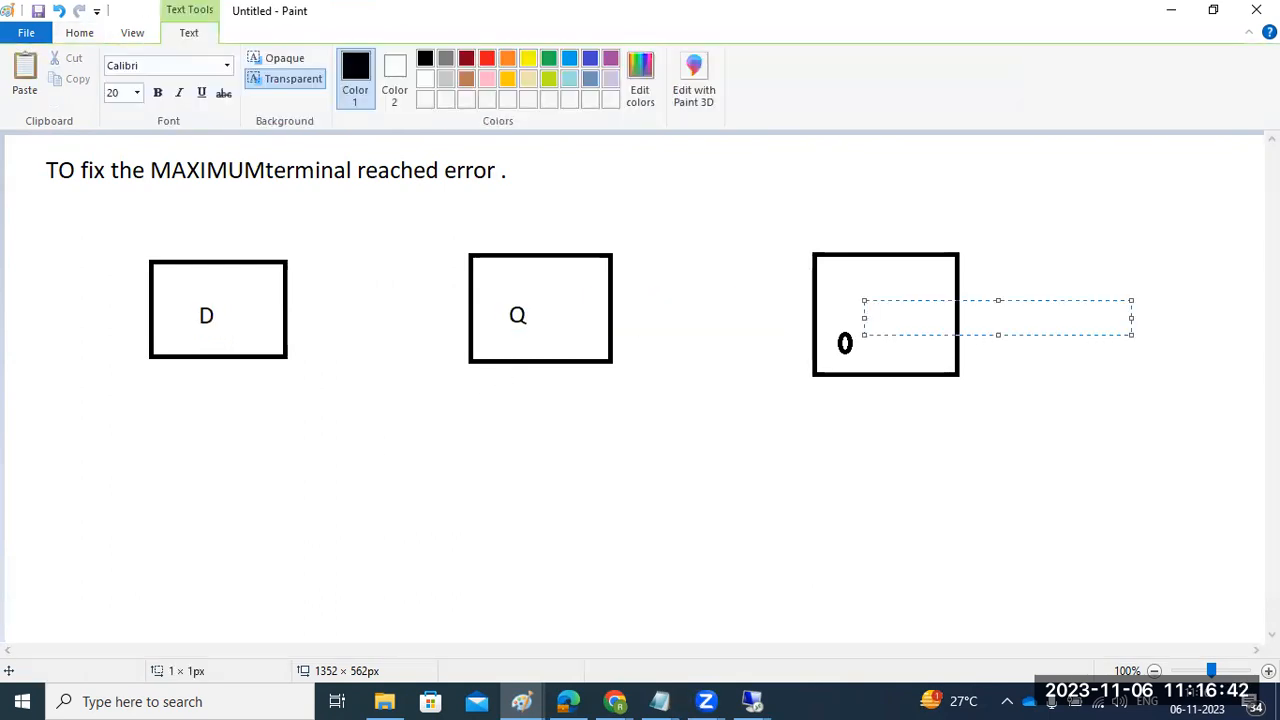
type("P")
left_click(826, 457)
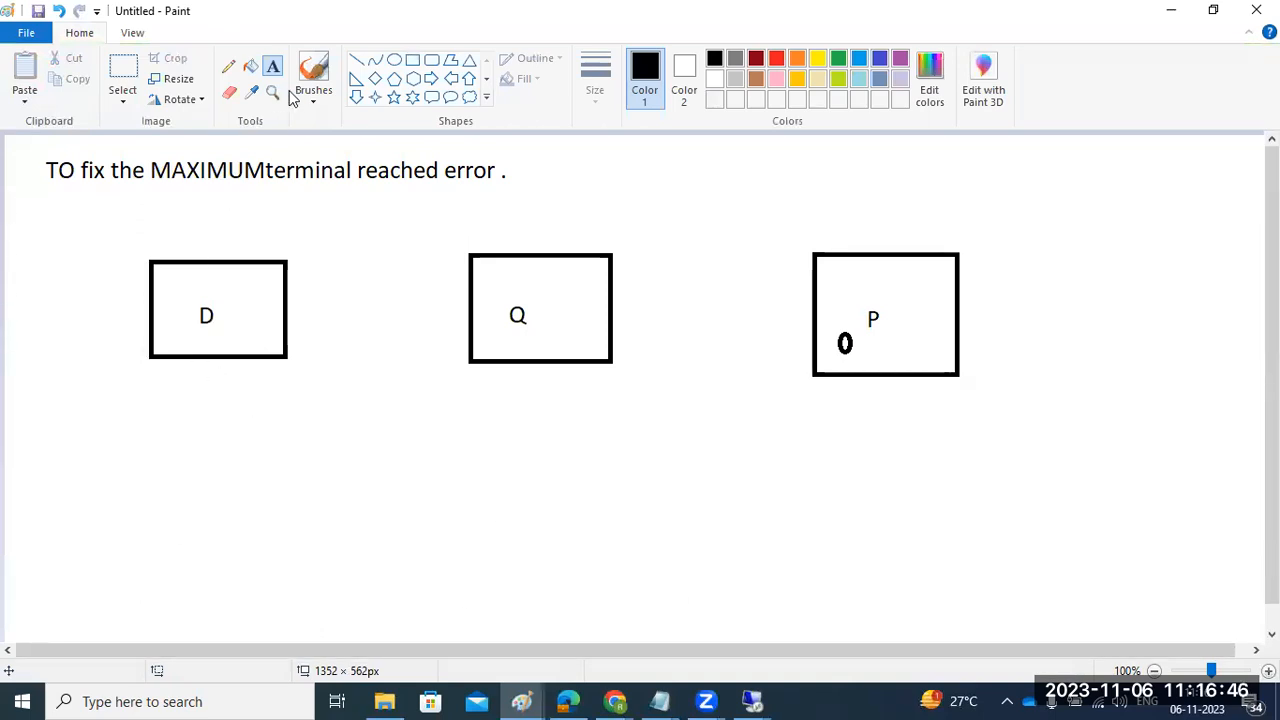
left_click(358, 65)
mouse_move(193, 395)
left_mouse_down()
mouse_move(206, 337)
mouse_move(231, 373)
mouse_move(233, 338)
left_mouse_up()
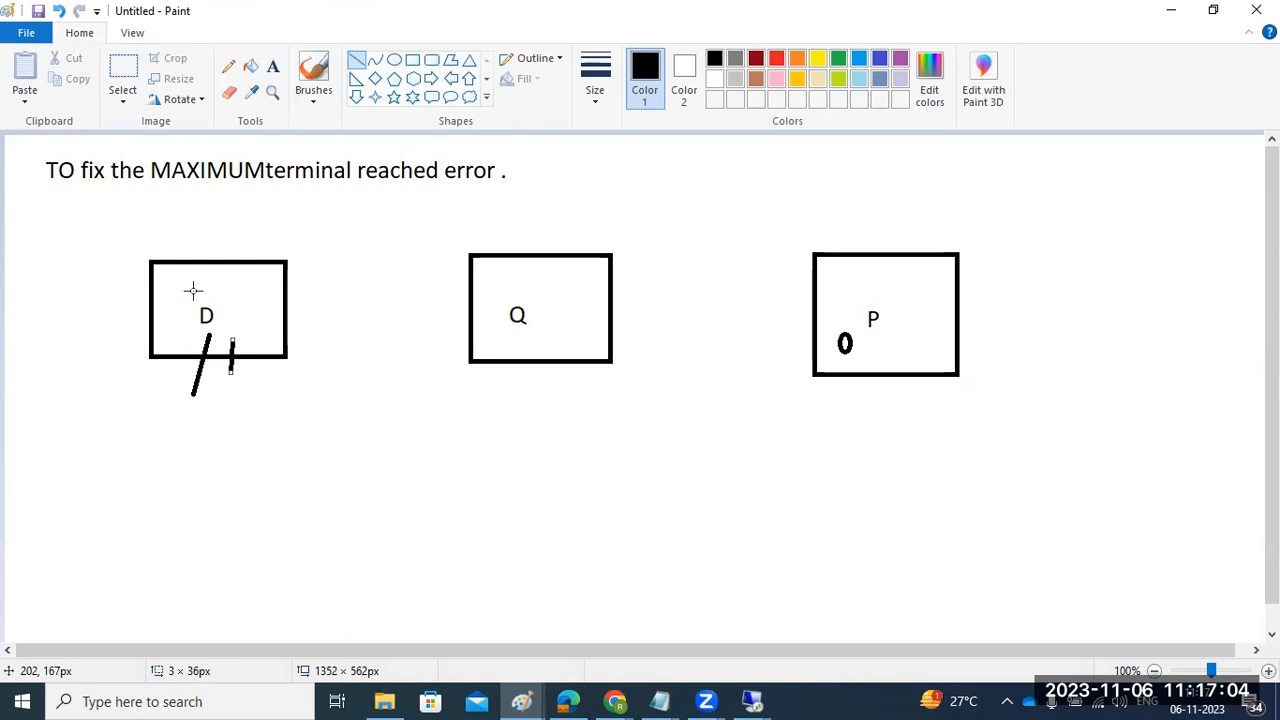
Step: Switch to the remote desktop session with the SAP Management Console and check the process list of ECP's instance sapwindows1 20
left_click(752, 701)
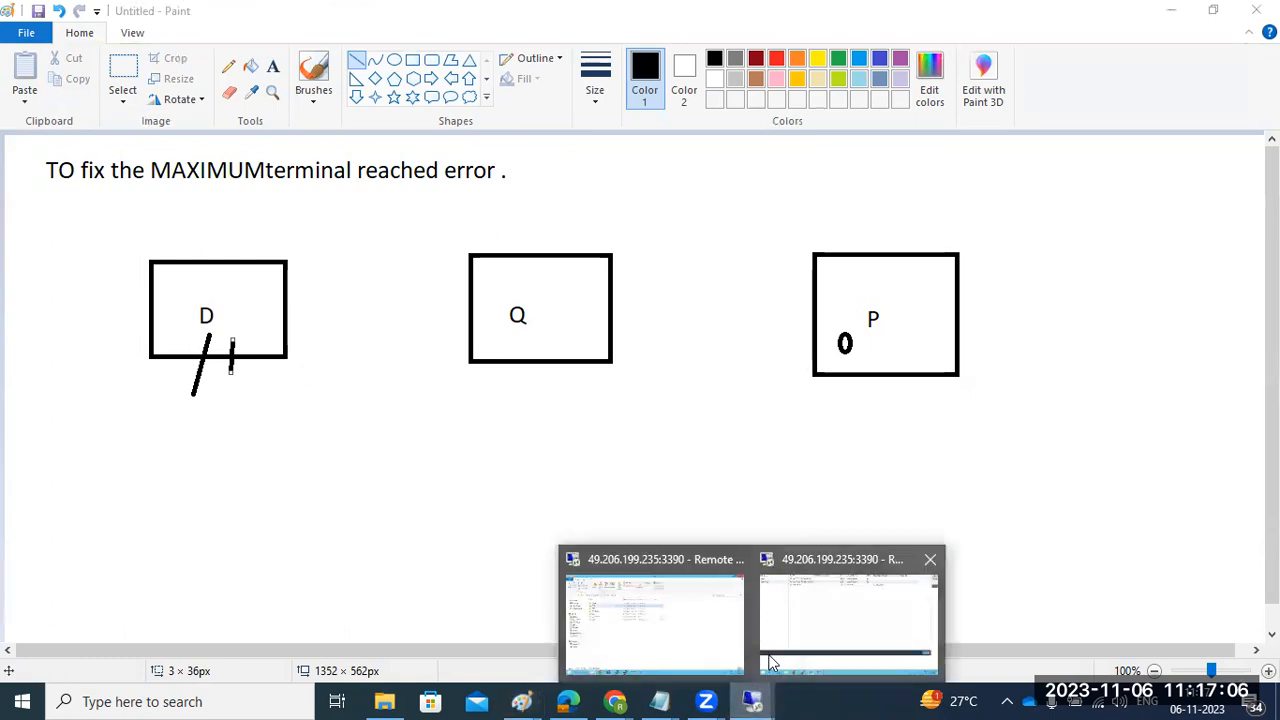
left_click(798, 618)
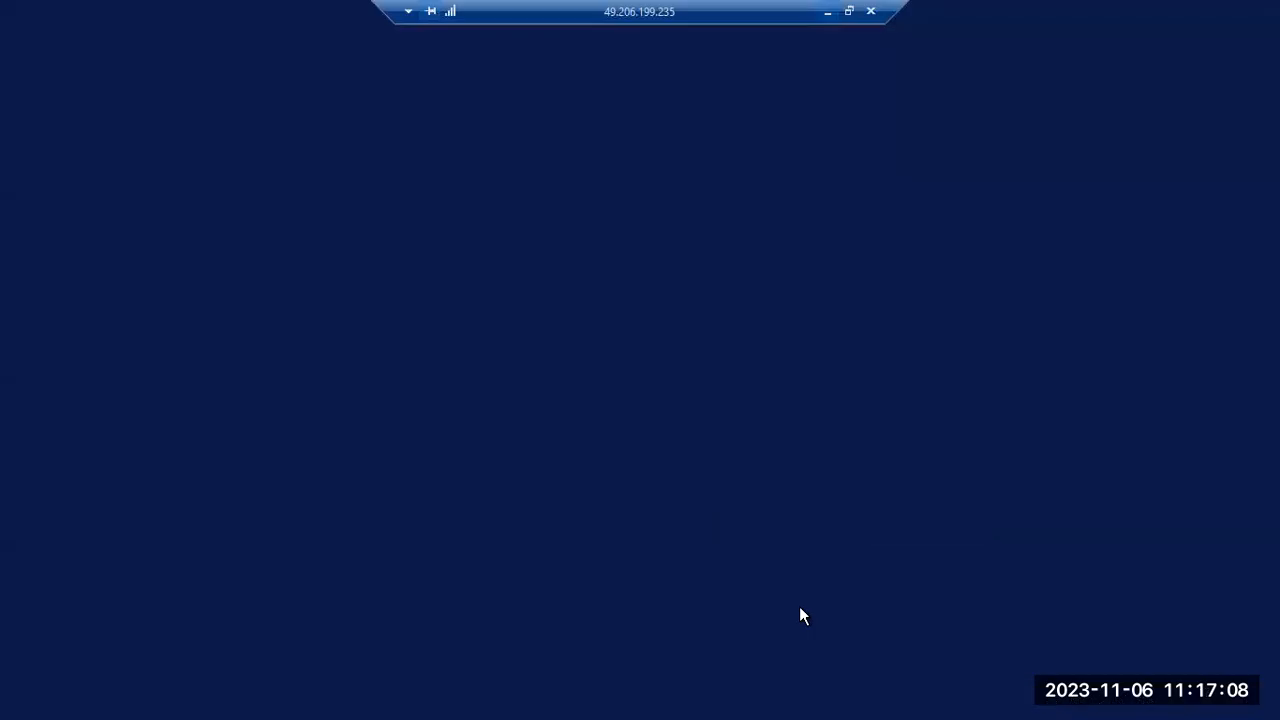
left_click(827, 12)
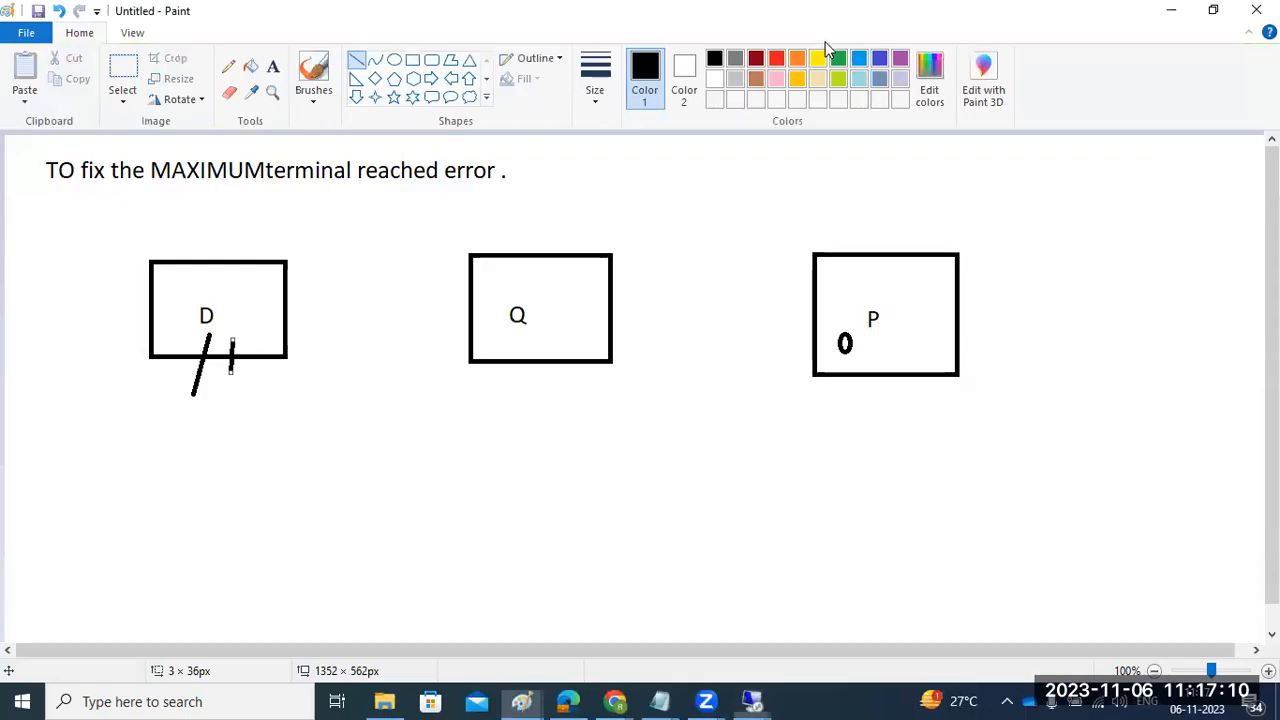
left_click(752, 701)
left_click(624, 630)
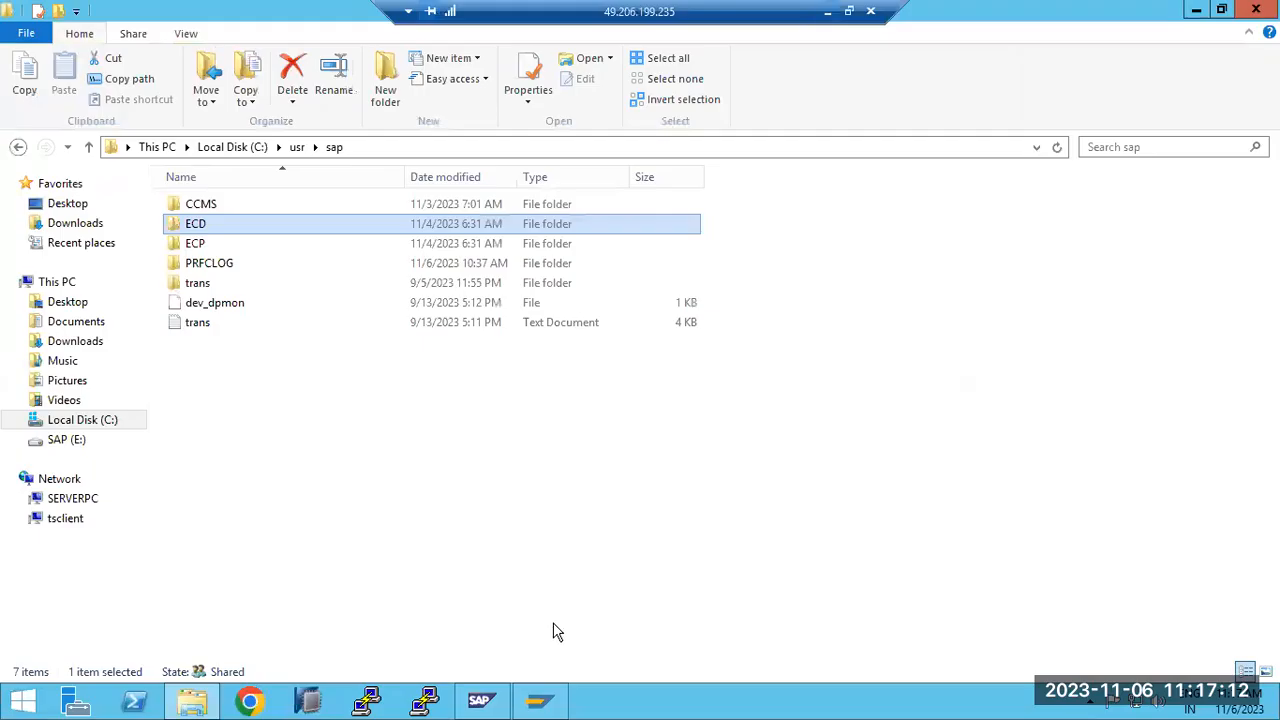
left_click(483, 695)
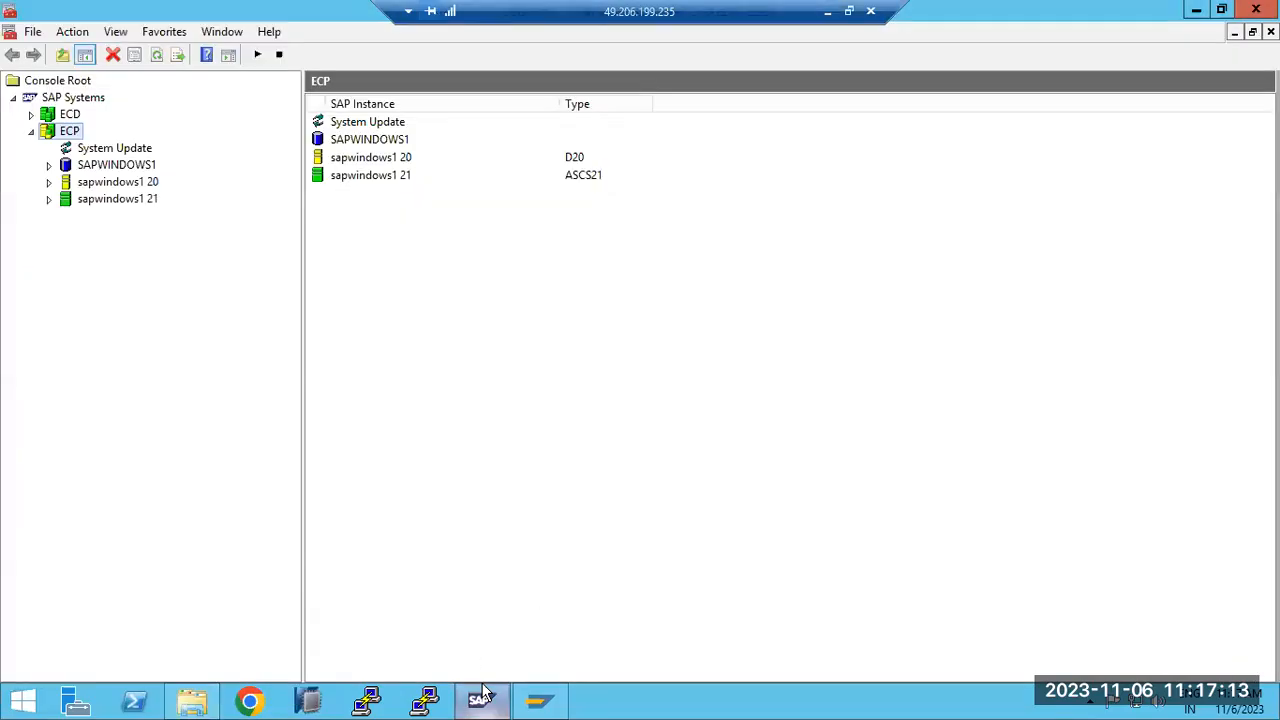
left_click(48, 182)
left_click(122, 200)
Step: Stop all instances of the ECP system with a hard shutdown, and stop the ECD system as well
right_click(55, 135)
left_click(100, 164)
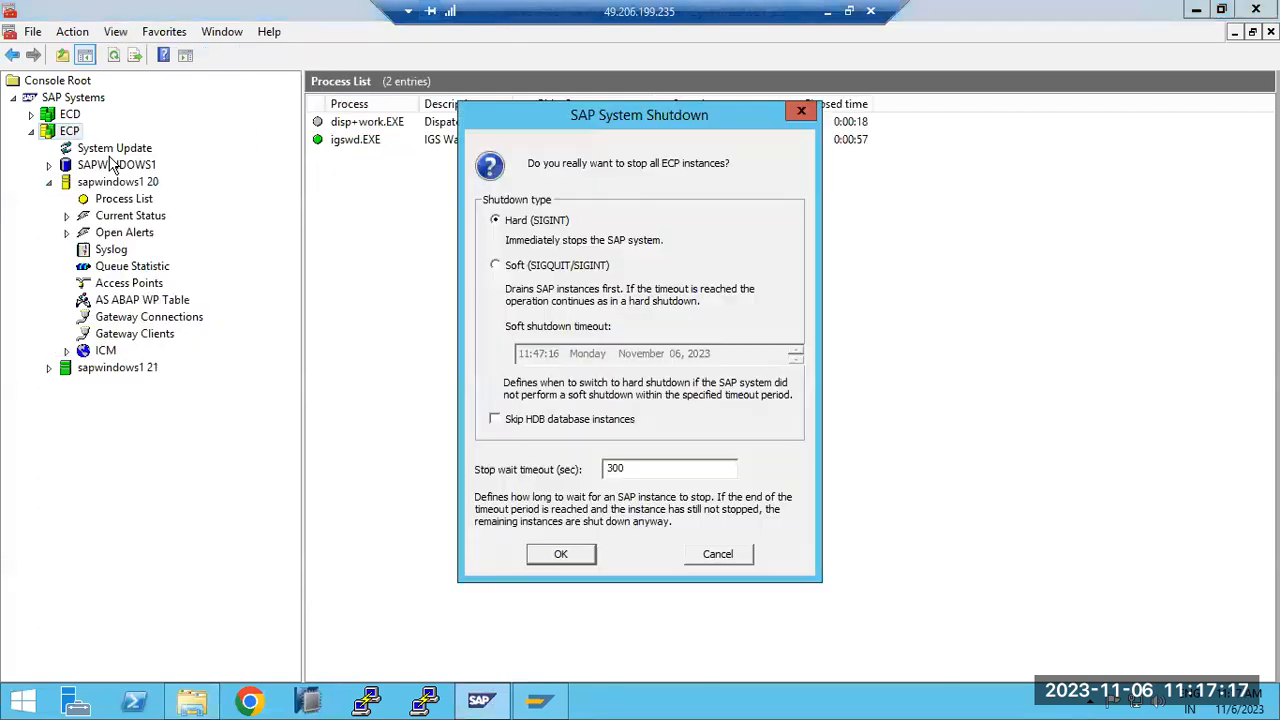
left_click(549, 557)
right_click(63, 118)
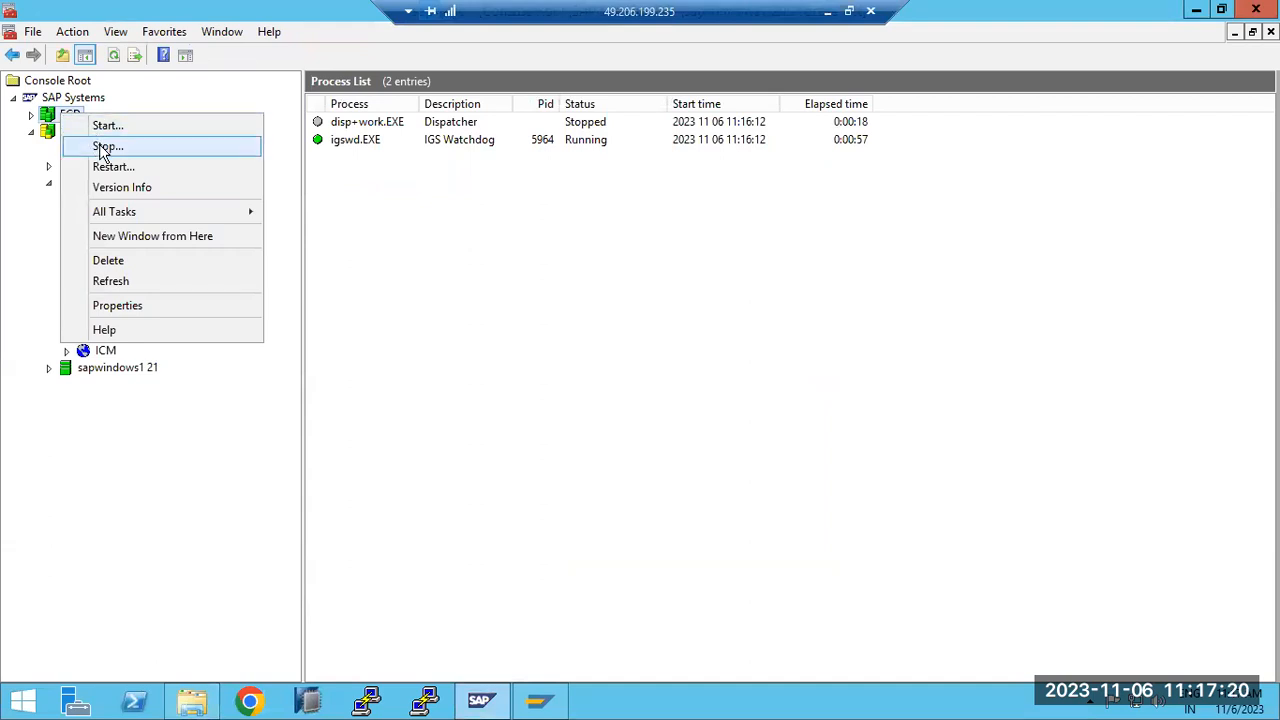
left_click(102, 146)
left_click(537, 548)
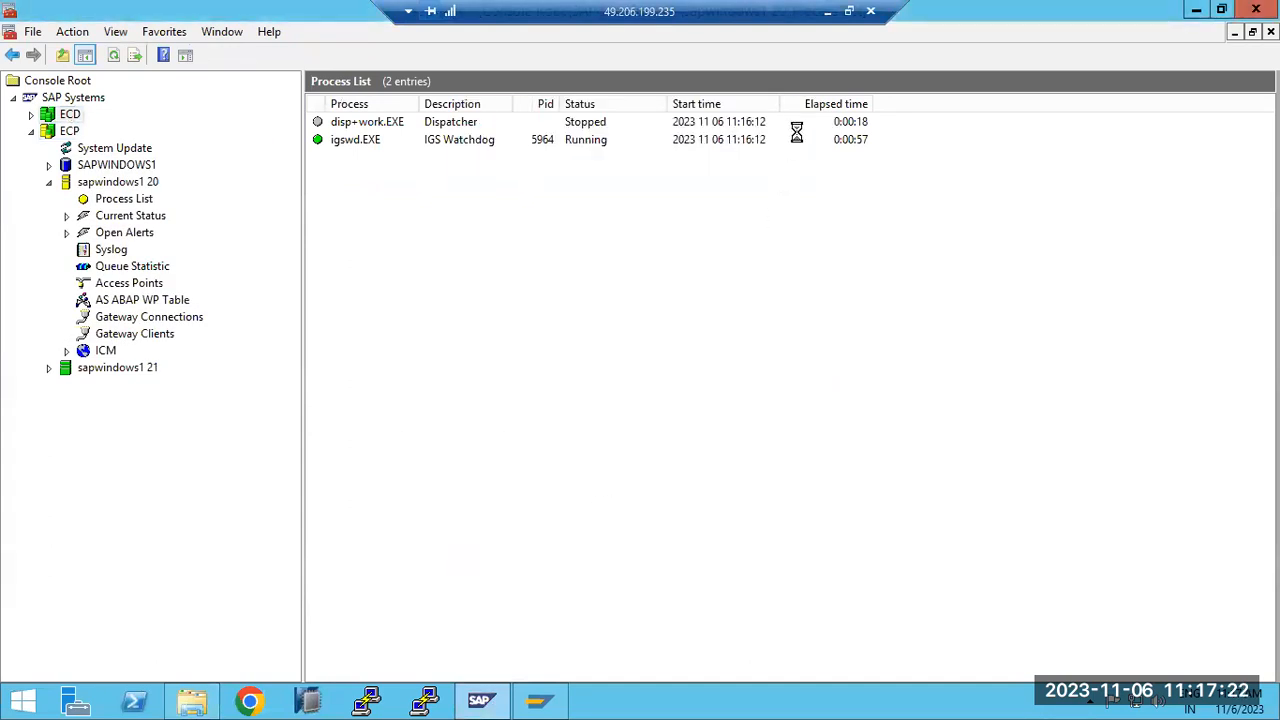
Step: Return to Paint and connect D to Q with a line about 251 px long and Q to P with one about 308 px wide
left_click(827, 11)
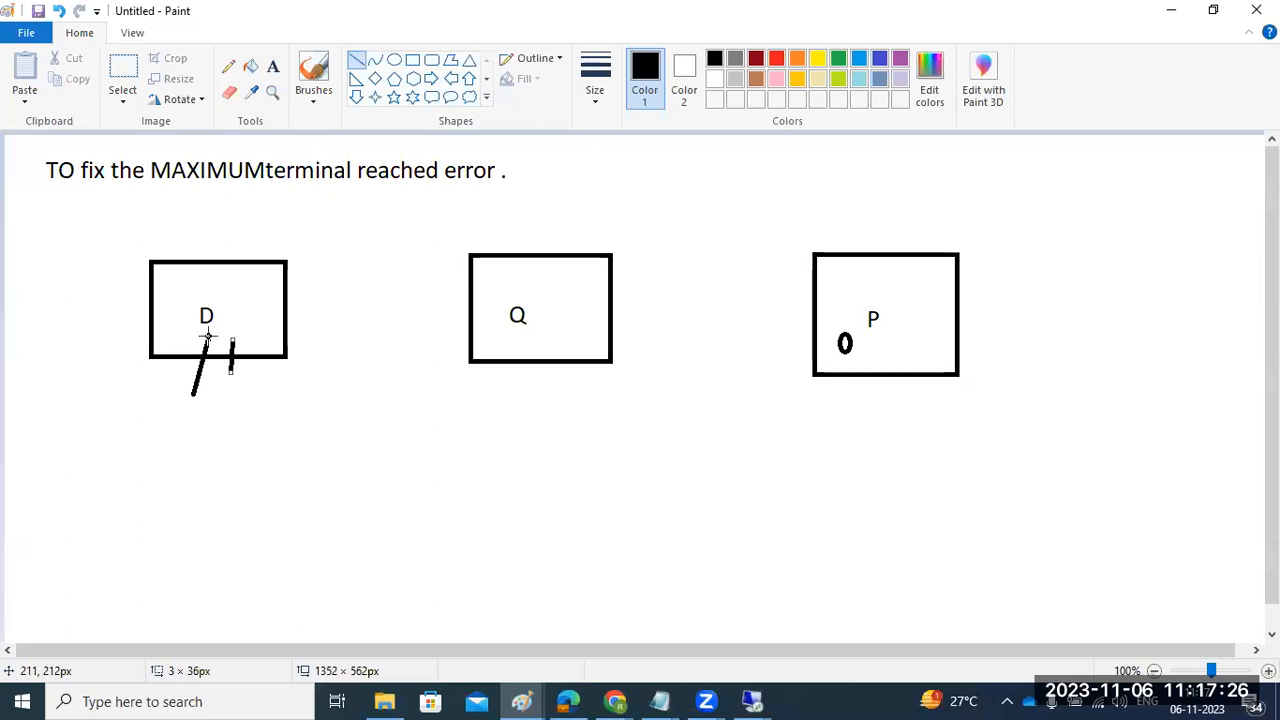
left_click_drag(266, 304, 500, 304)
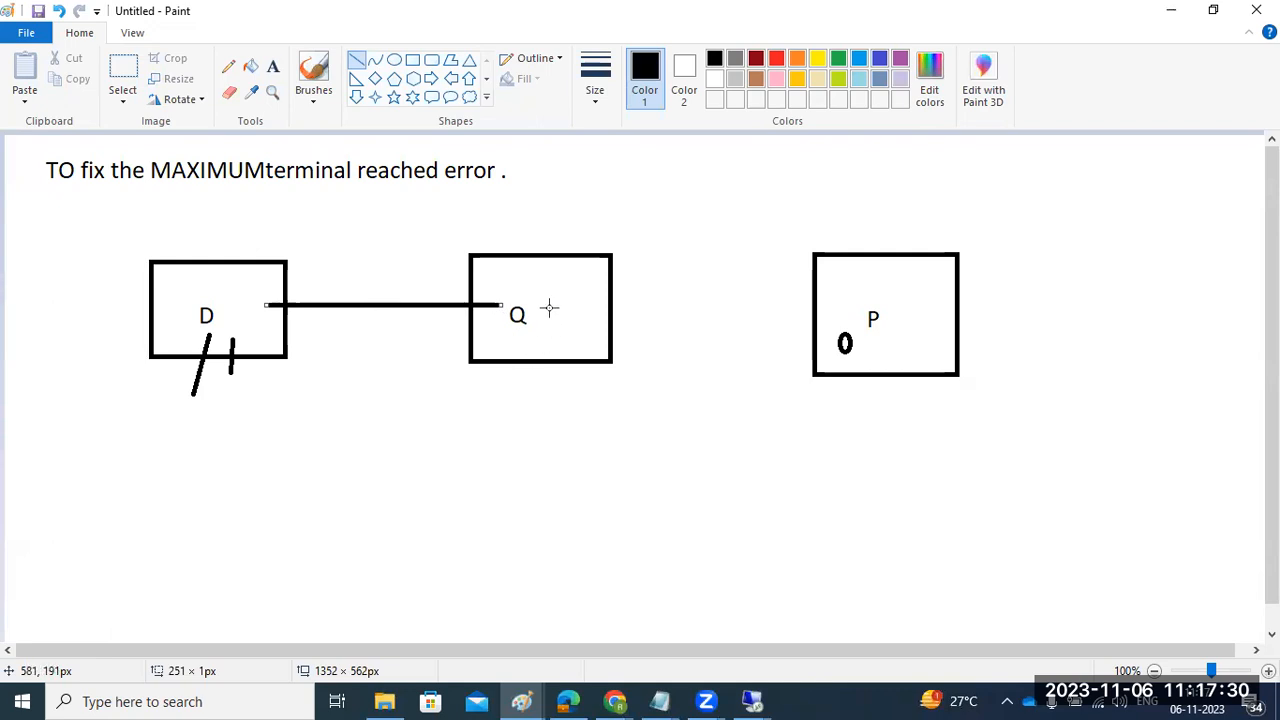
mouse_move(578, 318)
left_mouse_down()
mouse_move(711, 320)
mouse_move(831, 304)
mouse_move(869, 285)
left_mouse_up()
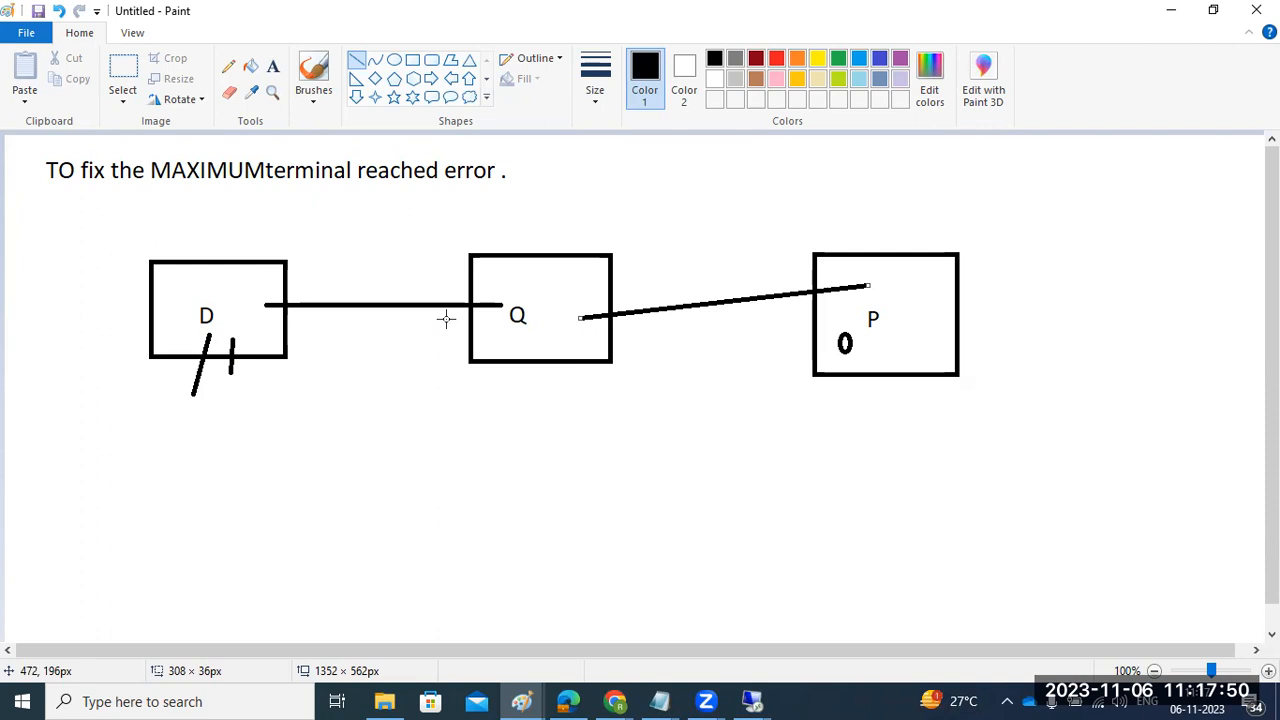
Step: Draw short dashes inside D and Q and beside Q's lower corner, and add an arrowhead to the line end in P
left_click_drag(262, 325, 273, 330)
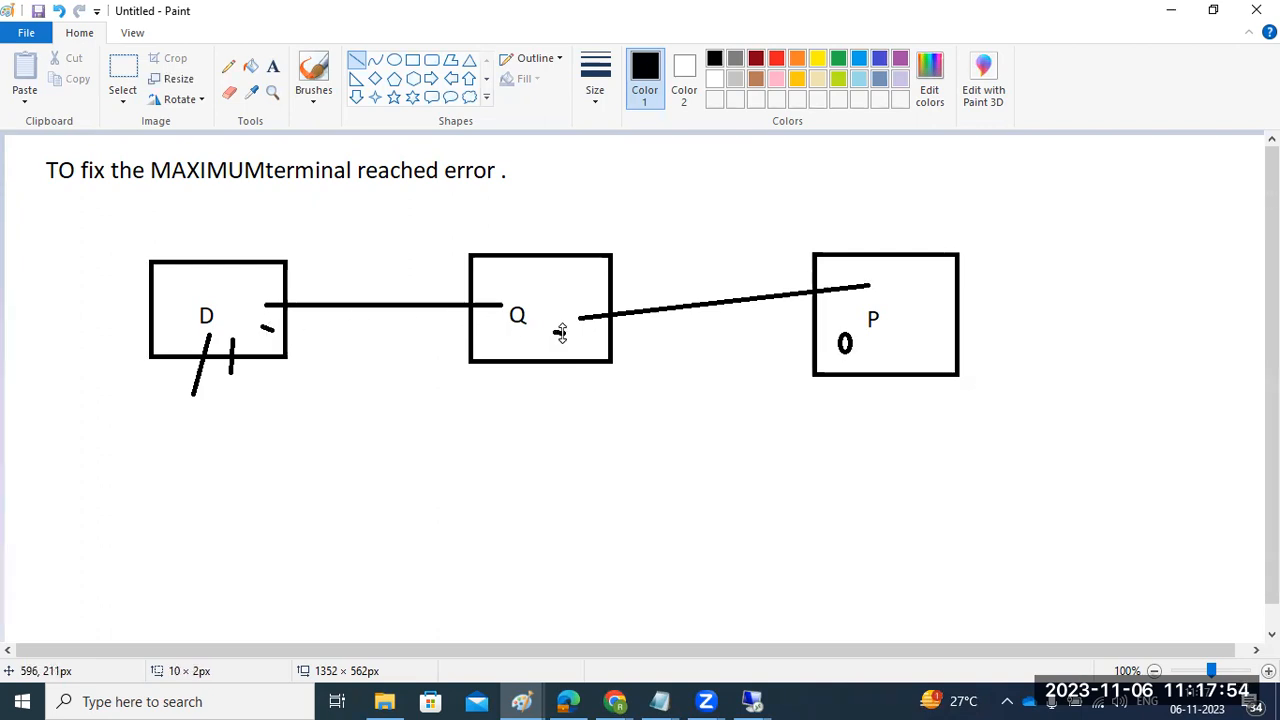
left_click_drag(622, 364, 633, 363)
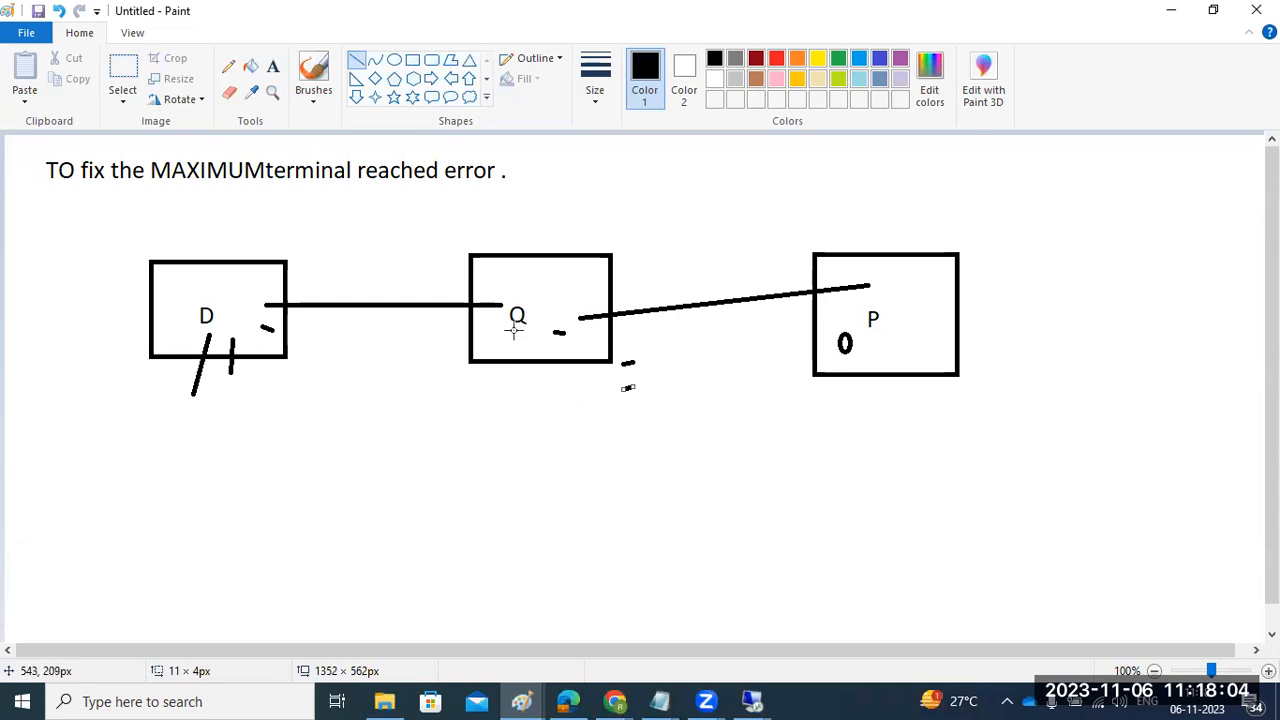
left_click_drag(849, 278, 862, 286)
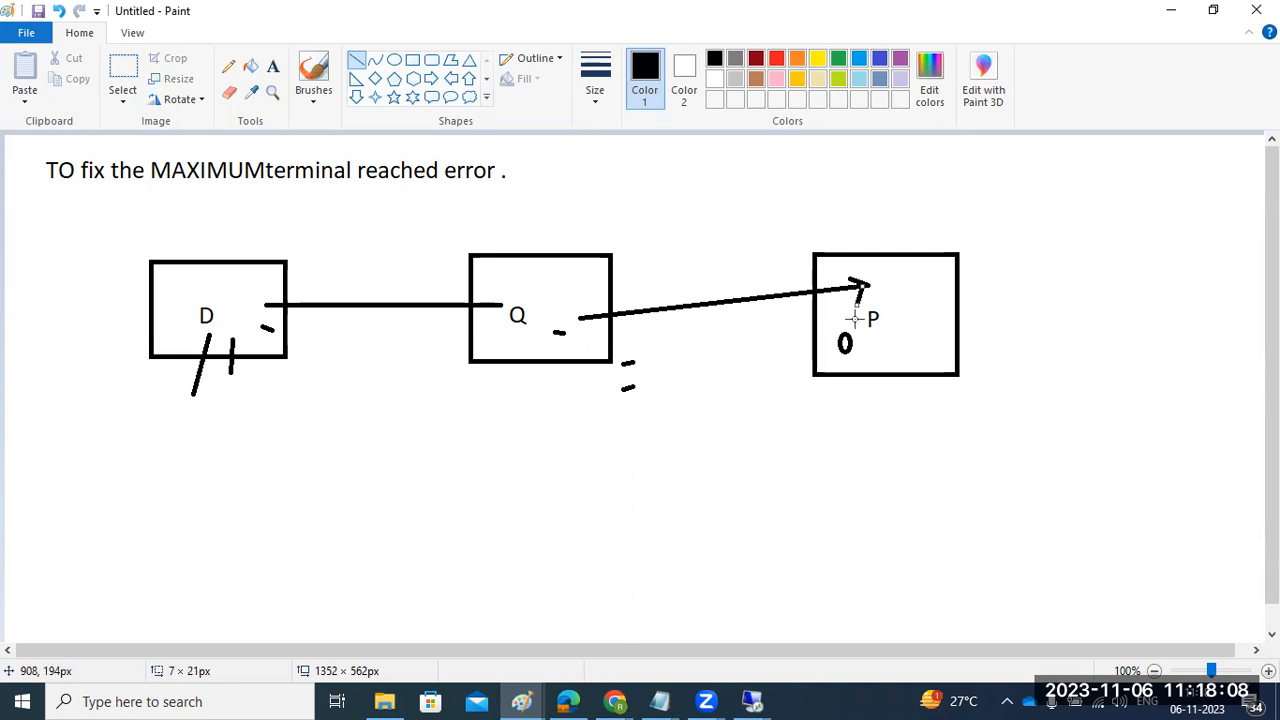
Step: Switch to the remote SAP Management Console and start the ECP and ECD systems, each with a 300-second start timeout
left_click(752, 701)
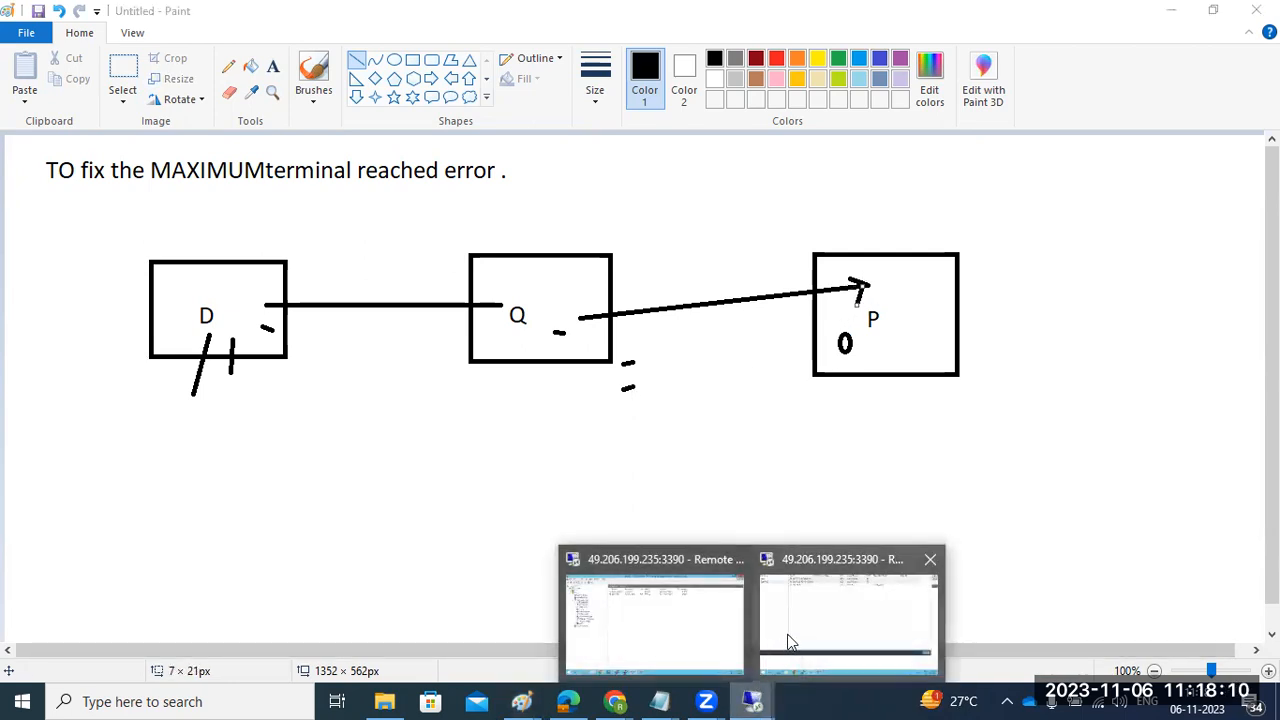
left_click(775, 630)
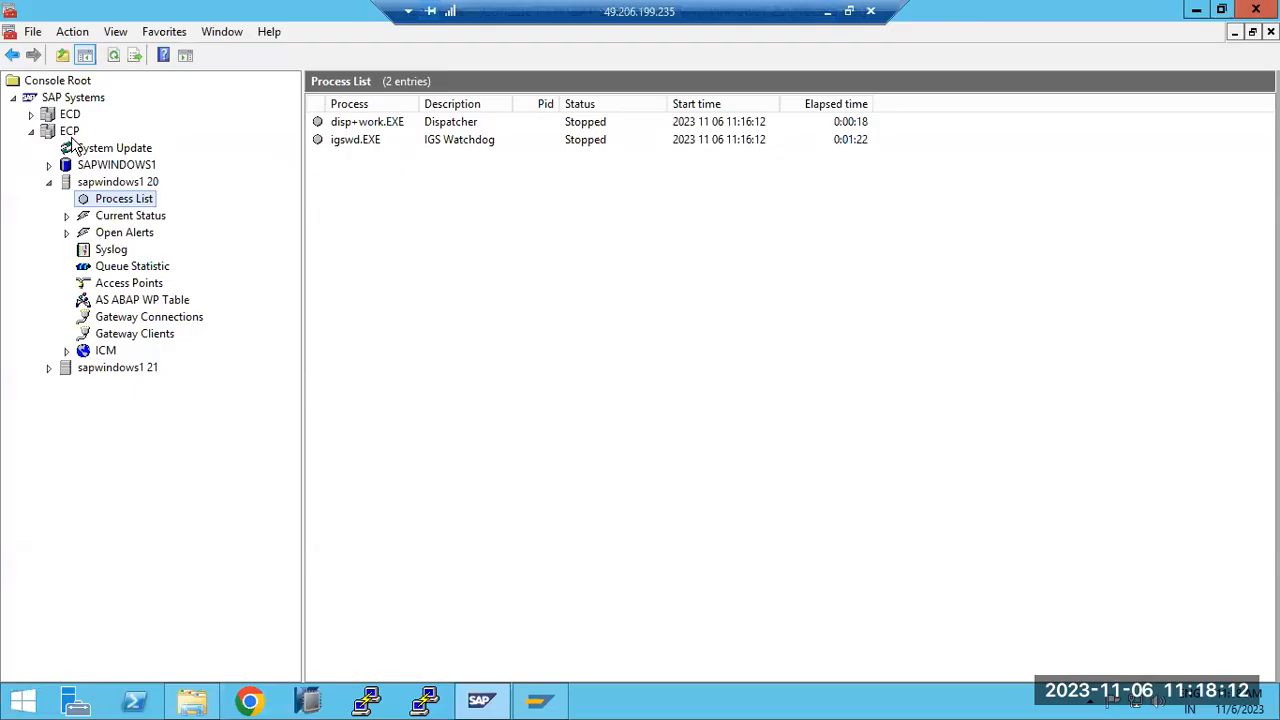
right_click(58, 128)
left_click(95, 139)
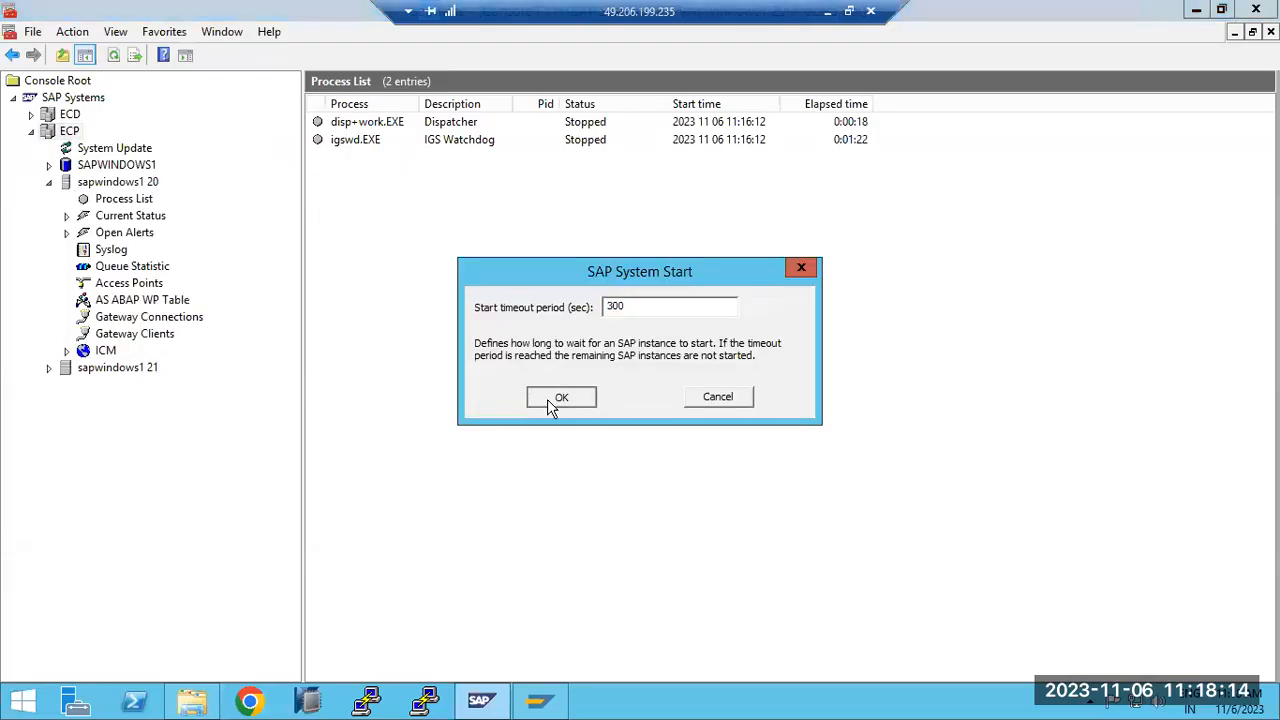
left_click(552, 398)
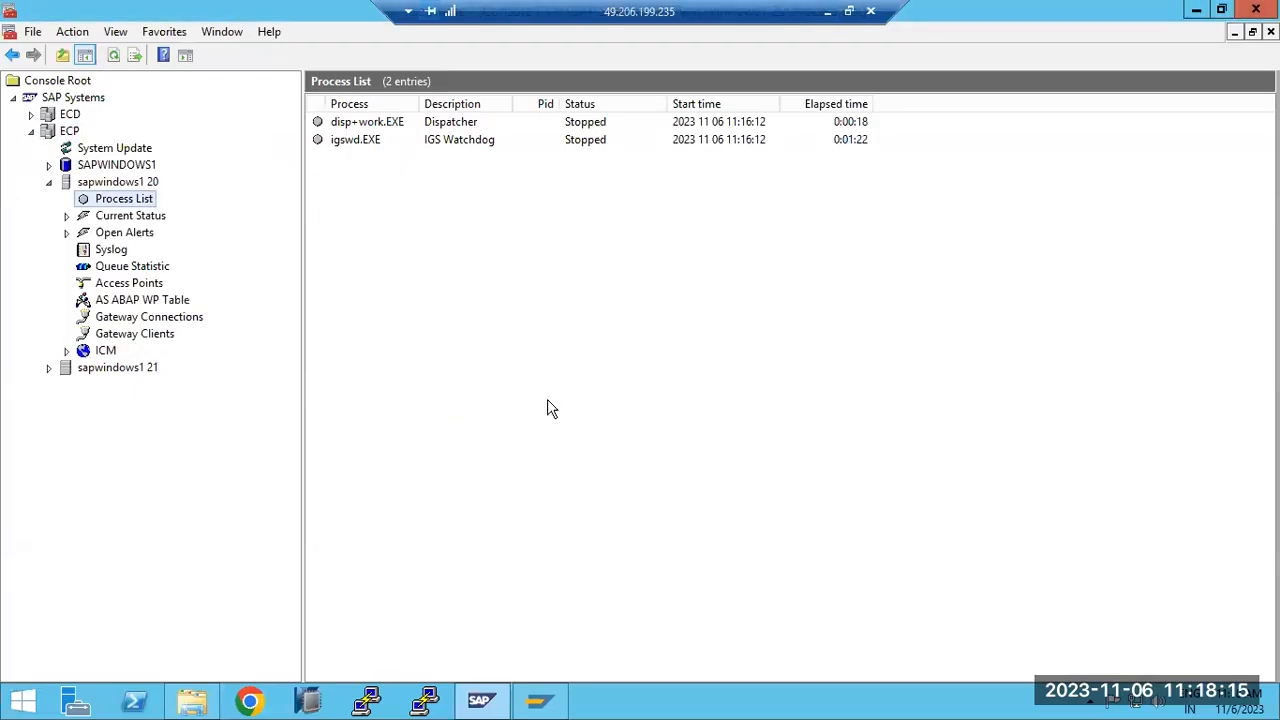
right_click(65, 117)
left_click(85, 127)
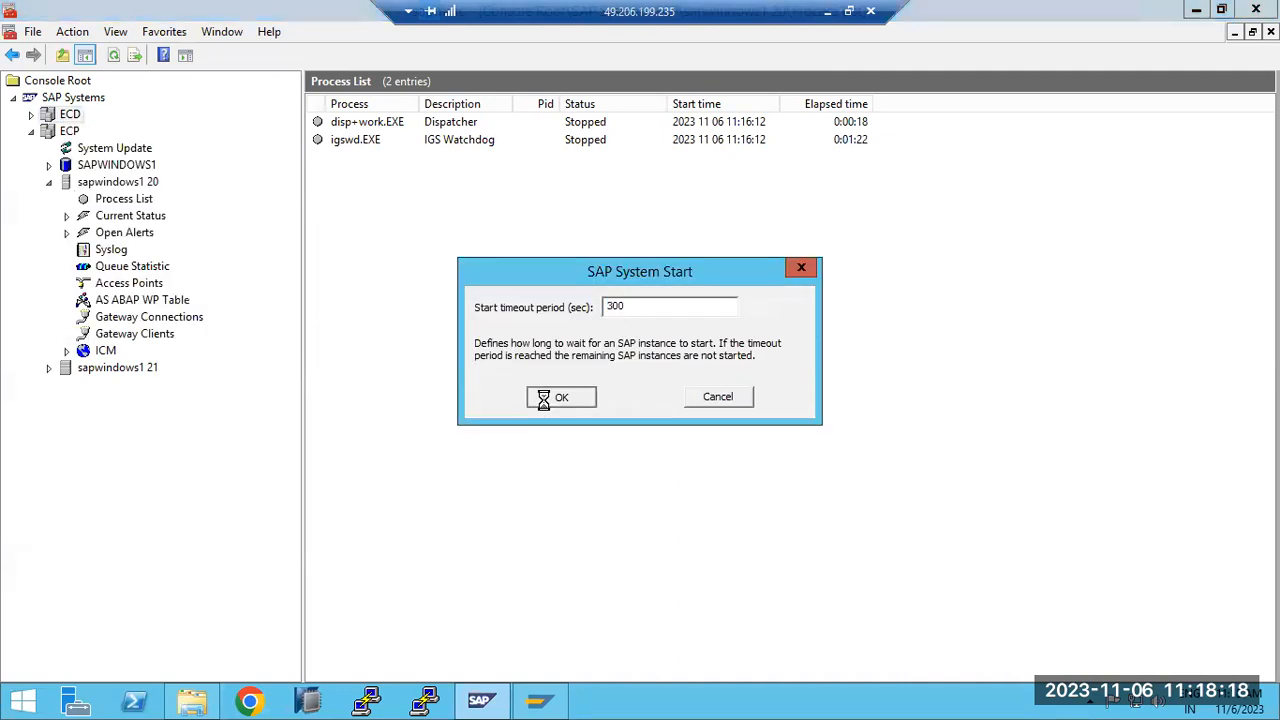
left_click(545, 398)
Step: Return to Paint and draw a dash at D's edge, a line about 50 px wide below Q, and short ticks beside D, Q and P
left_click(827, 12)
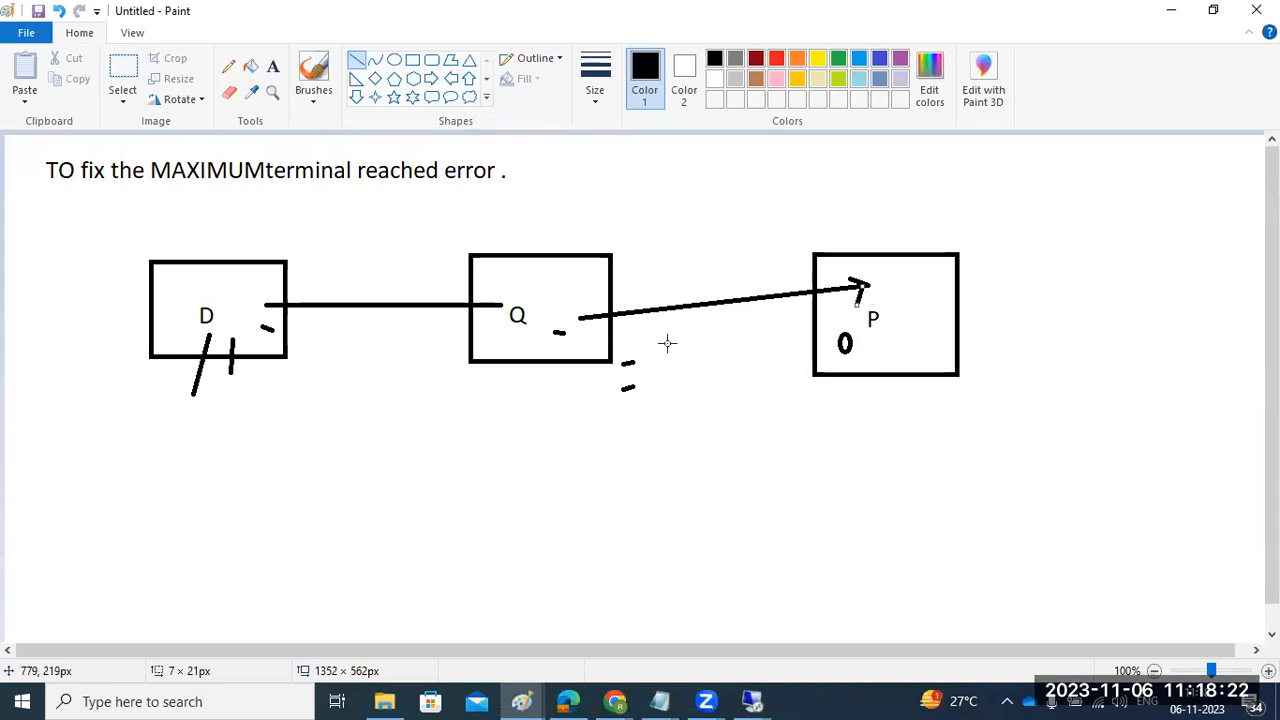
left_click_drag(257, 327, 290, 326)
left_click_drag(512, 345, 558, 335)
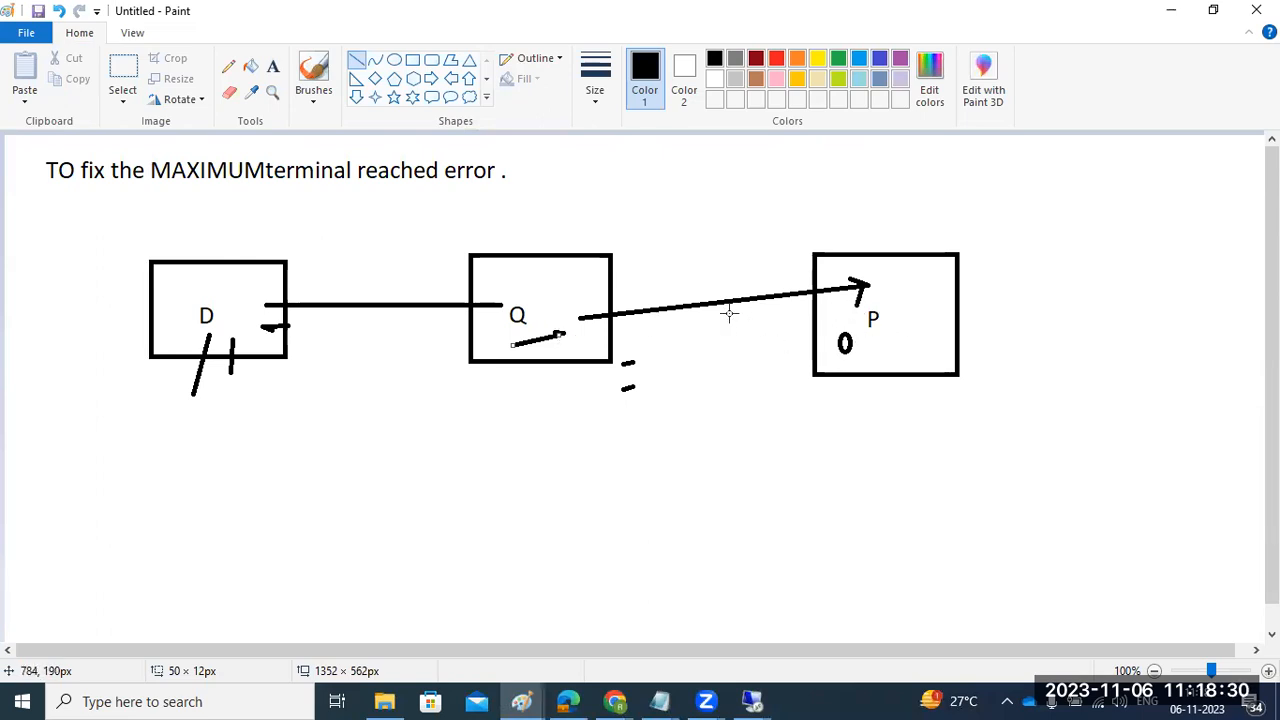
left_click_drag(224, 316, 235, 304)
left_click_drag(537, 306, 549, 300)
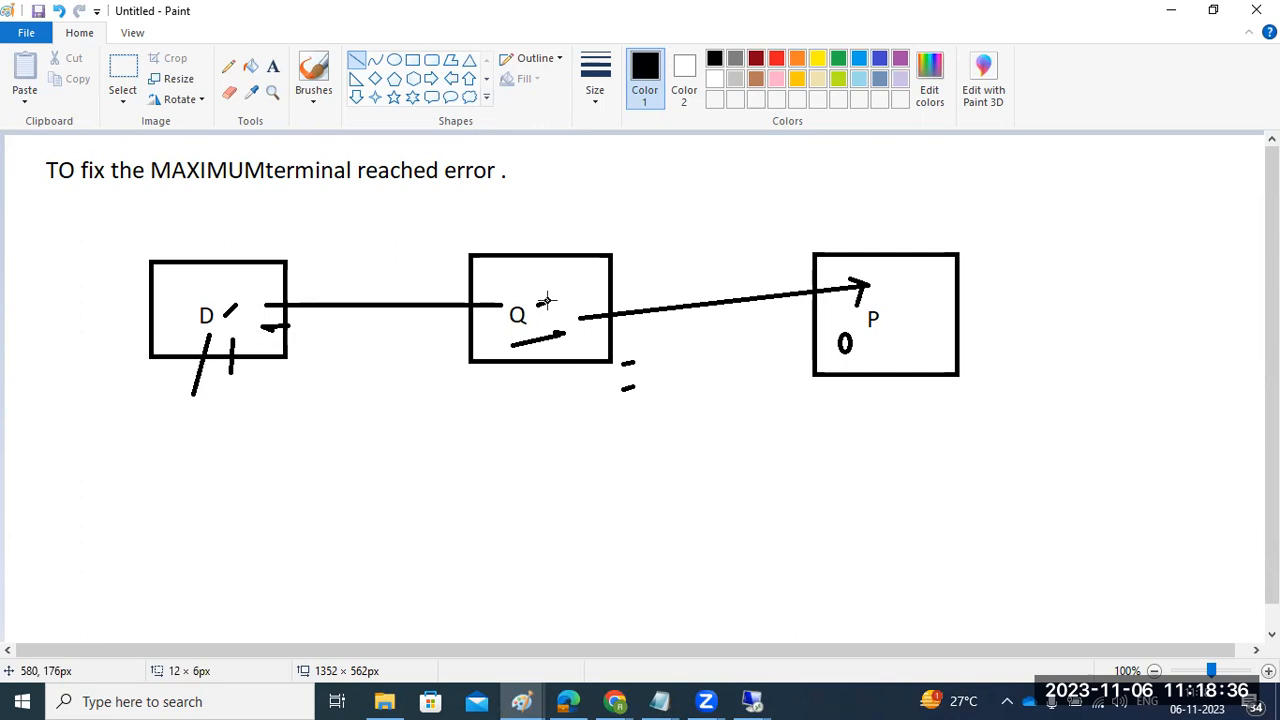
left_click_drag(881, 290, 887, 289)
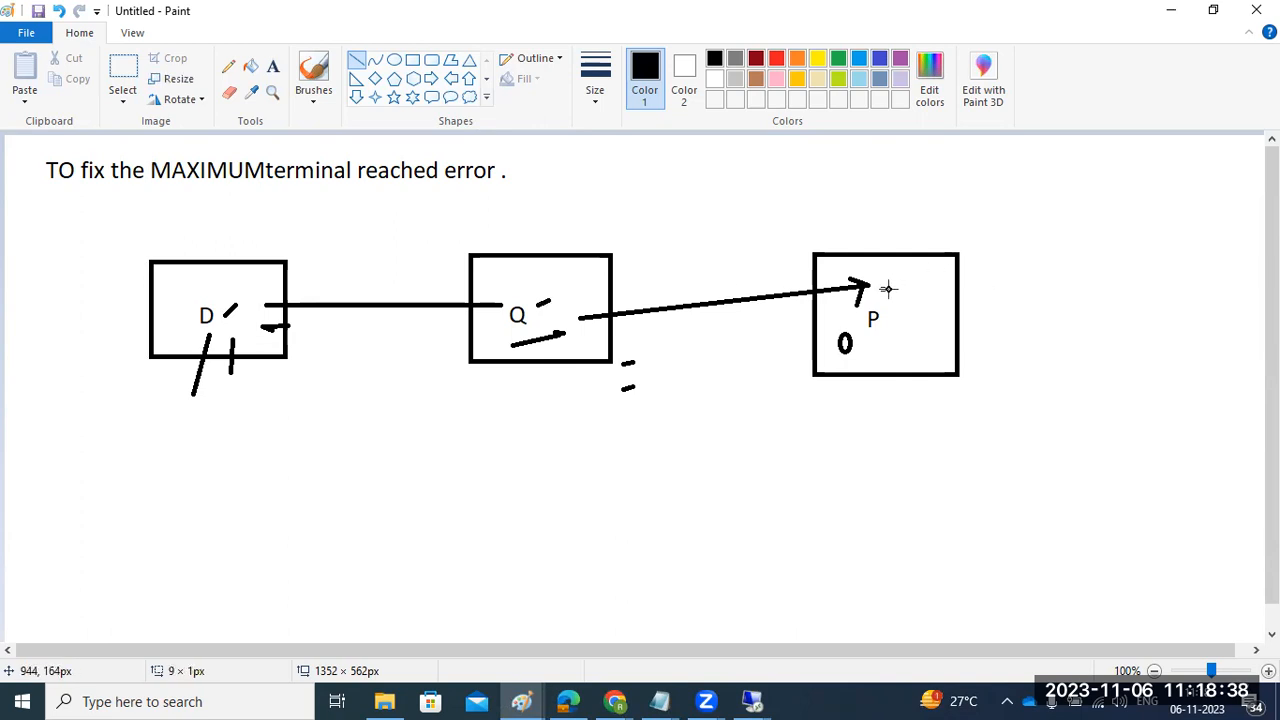
Step: Go back to the remote SAP Management Console and check the process list of ECD's instance sapwindows1 30
mouse_move(752, 700)
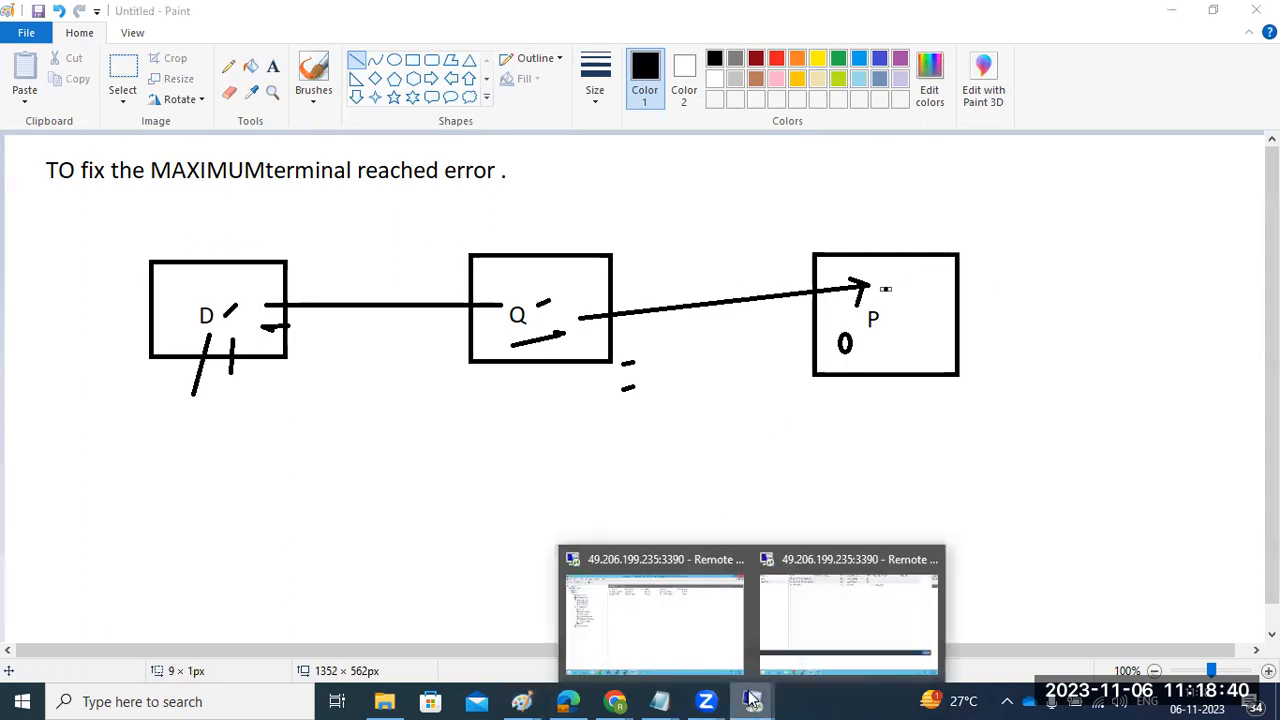
left_click(687, 646)
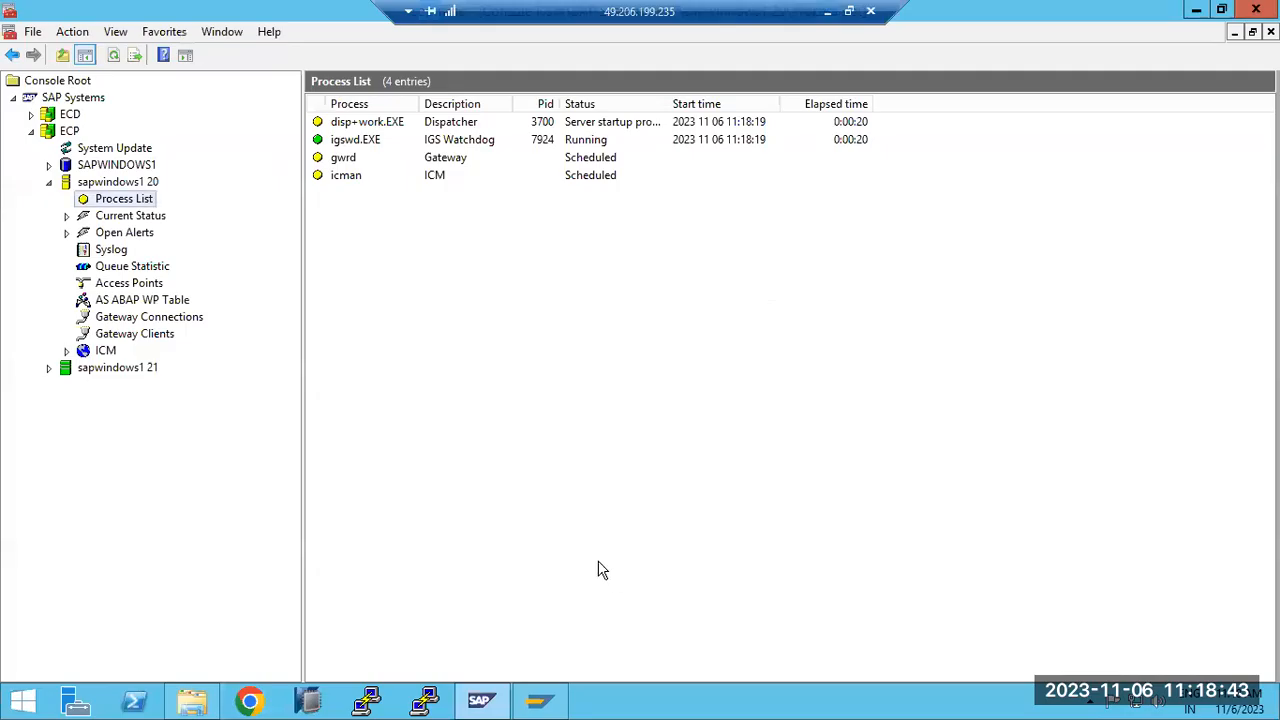
left_click(31, 115)
left_click(48, 165)
left_click(85, 181)
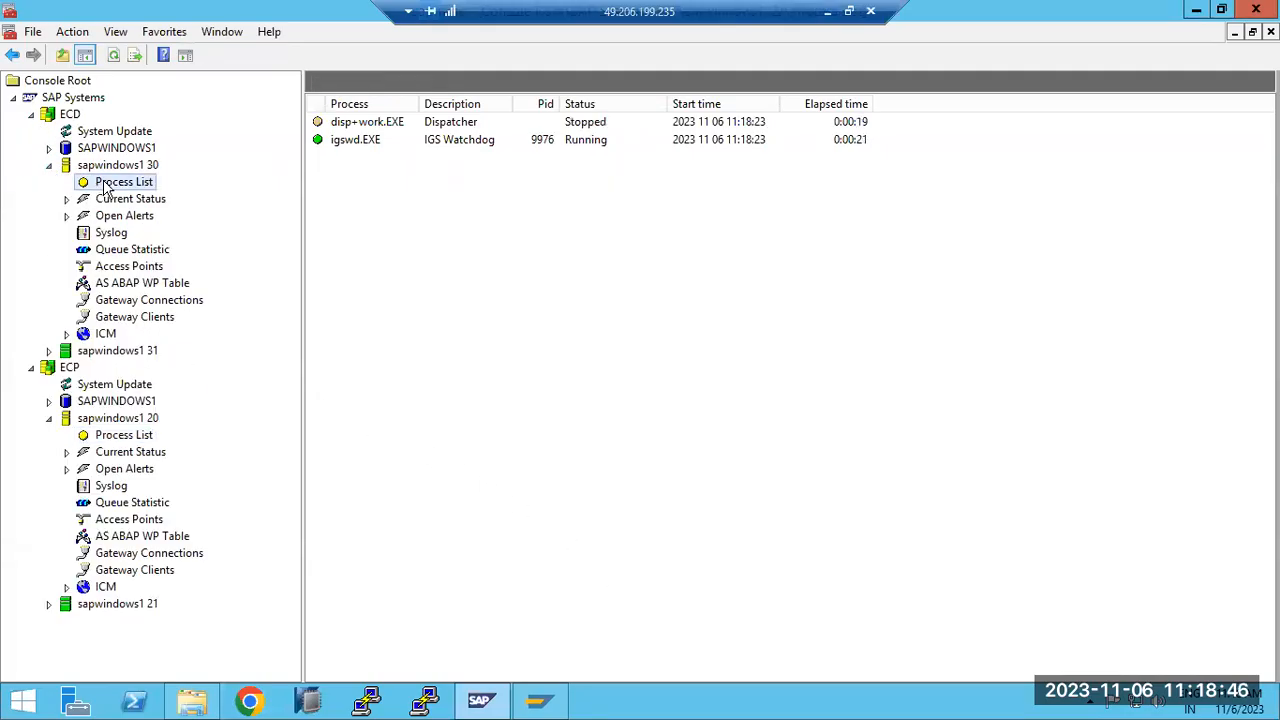
Step: Restart all ECD instances with a hard shutdown and a 300-second stop wait timeout
right_click(46, 114)
left_click(100, 167)
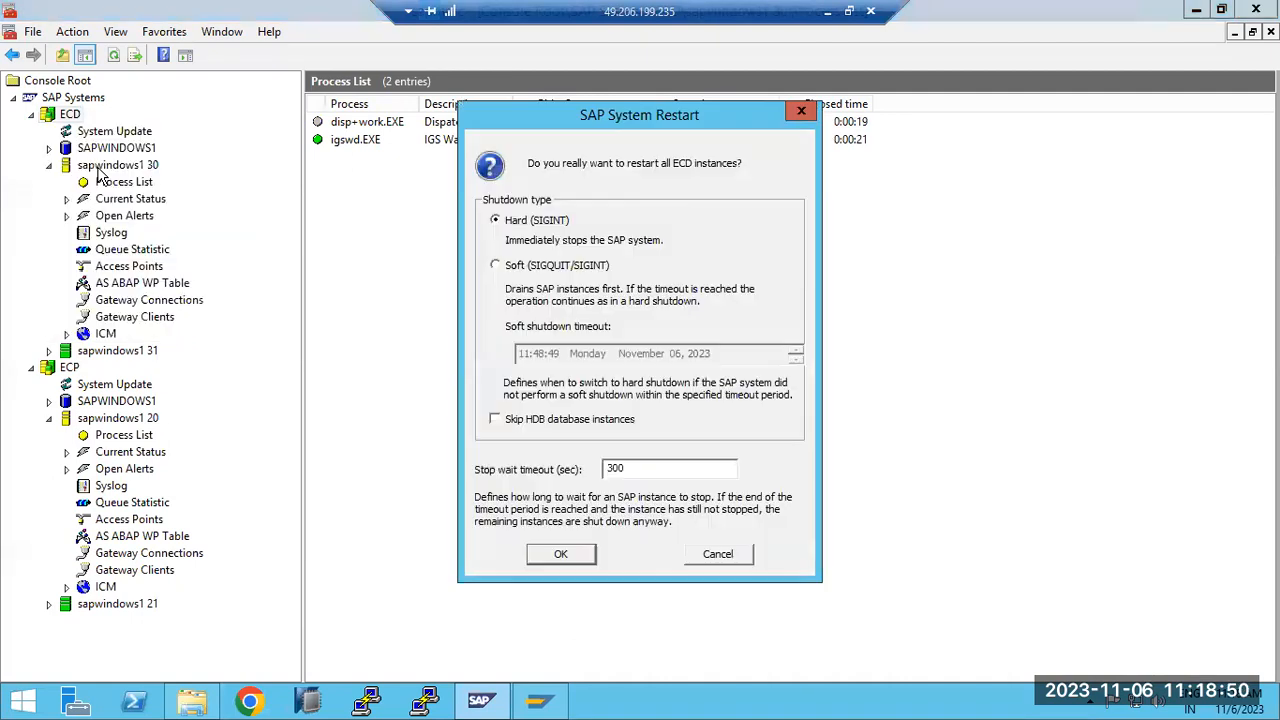
left_click(552, 557)
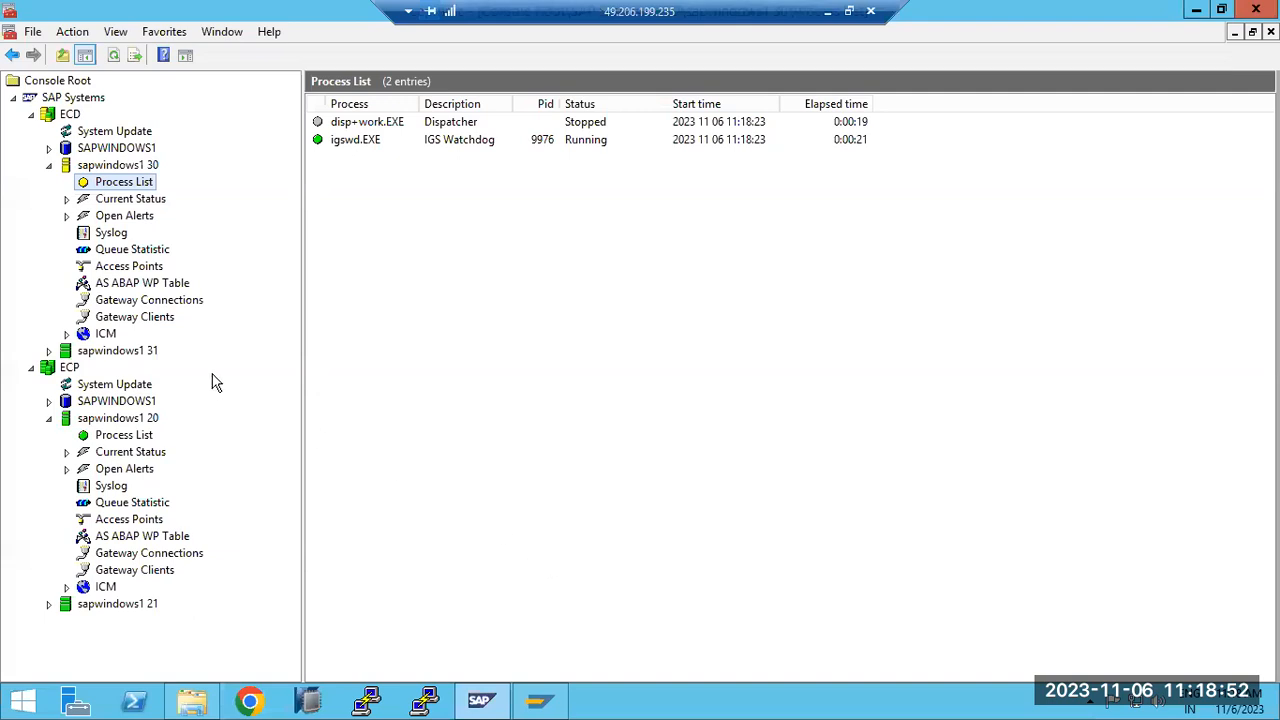
Step: Switch to SAP Logon and log on to the ECP production system, client 100, as user basis with the account password
left_click(540, 700)
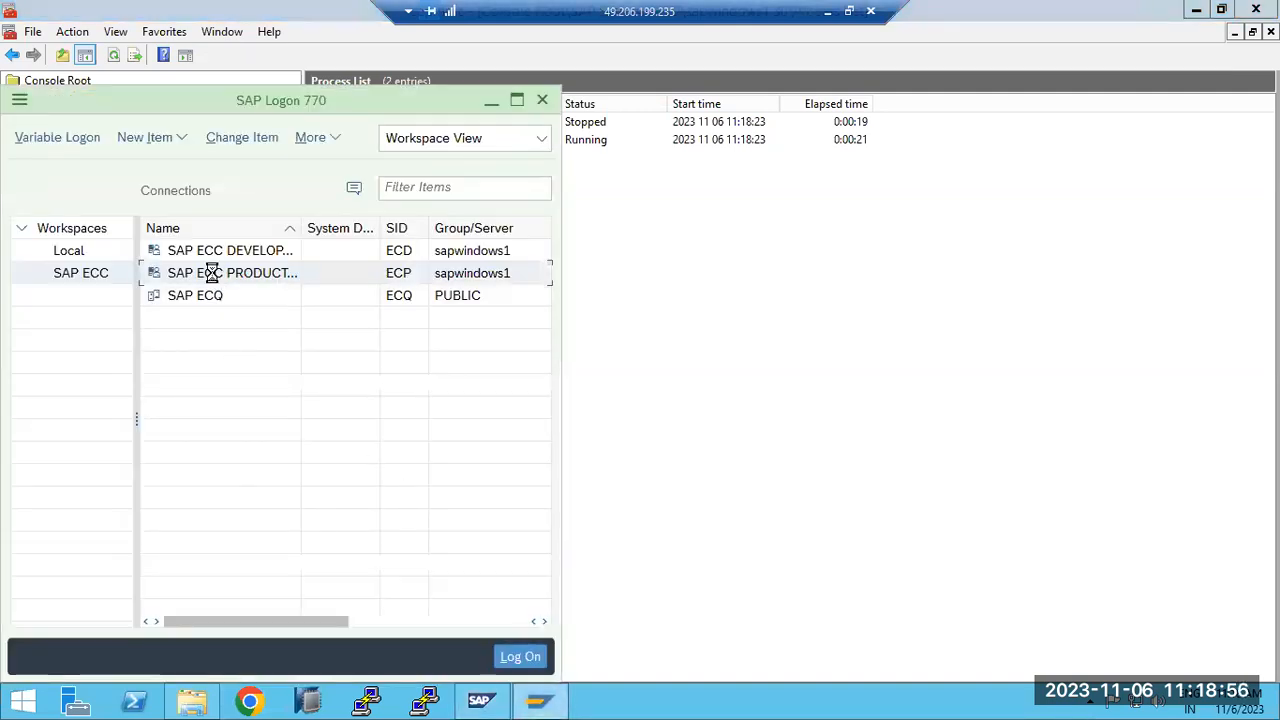
double_click(213, 281)
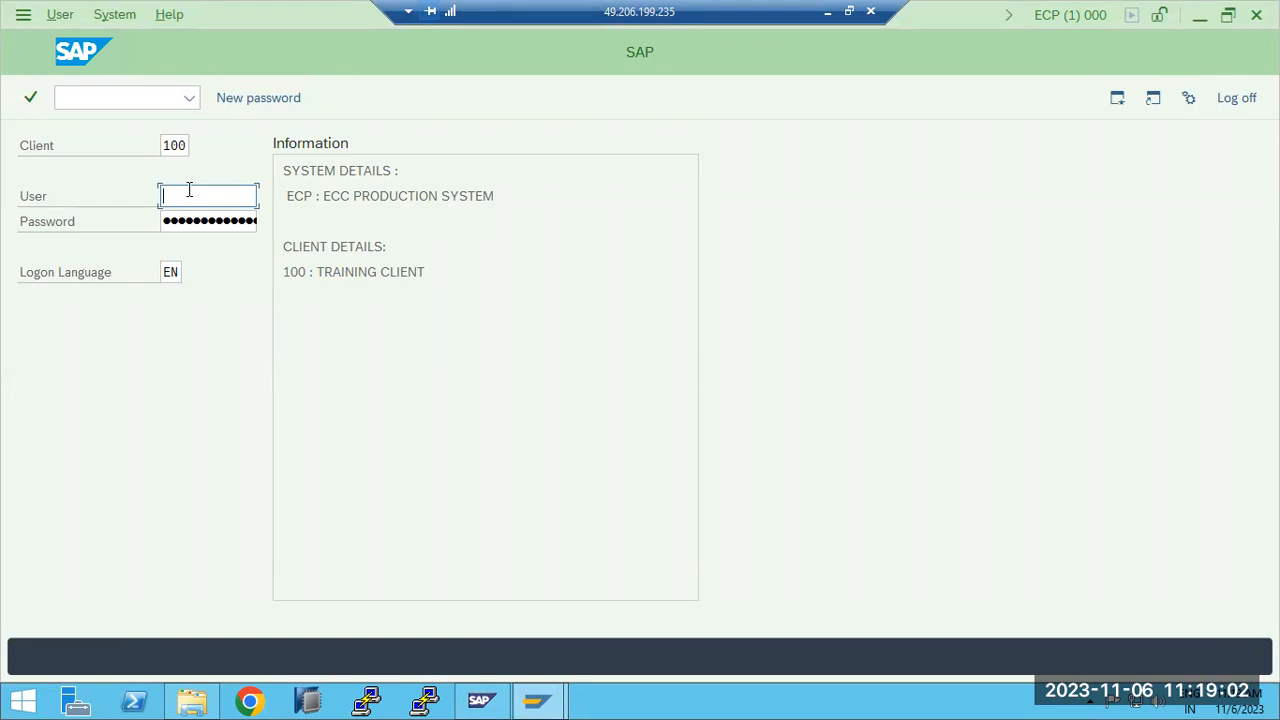
type("basis")
key("Tab")
key("ctrl+v")
left_click(190, 195)
key("Return")
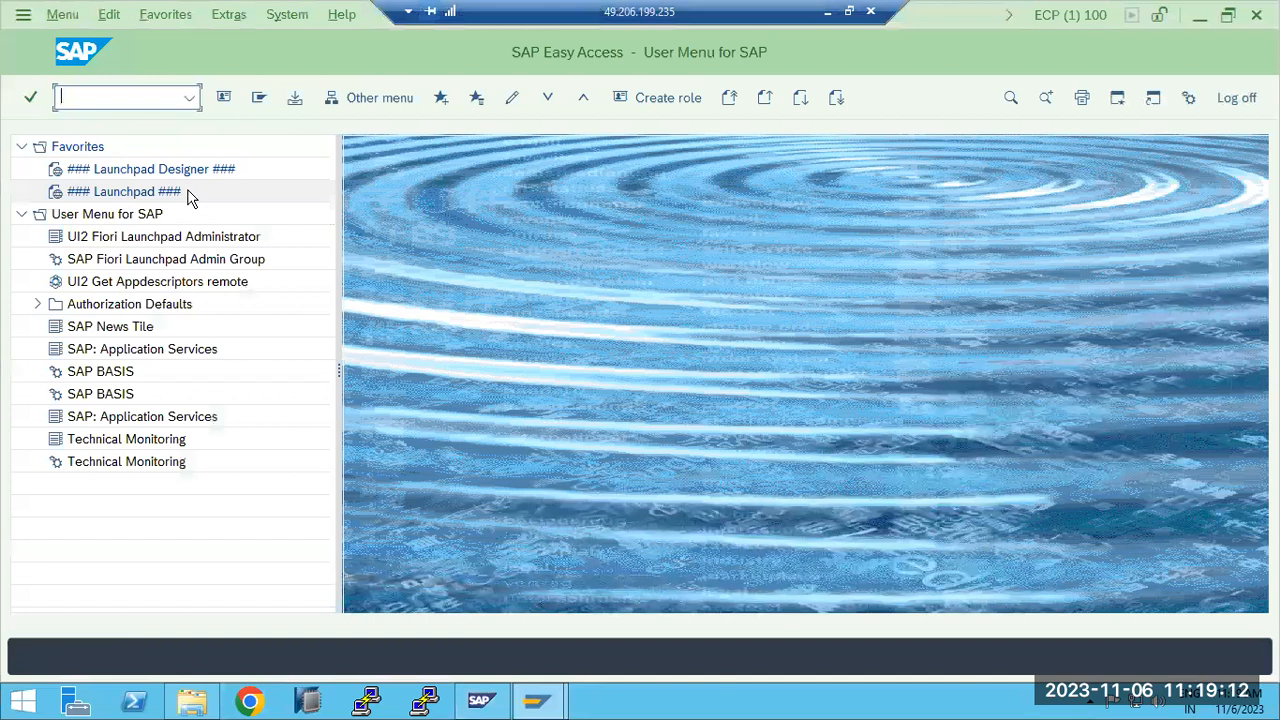
Step: Run transaction st22, list yesterday's runtime errors and open the MESSAGE_TYPE_UNKNOWN dump
left_click(289, 18)
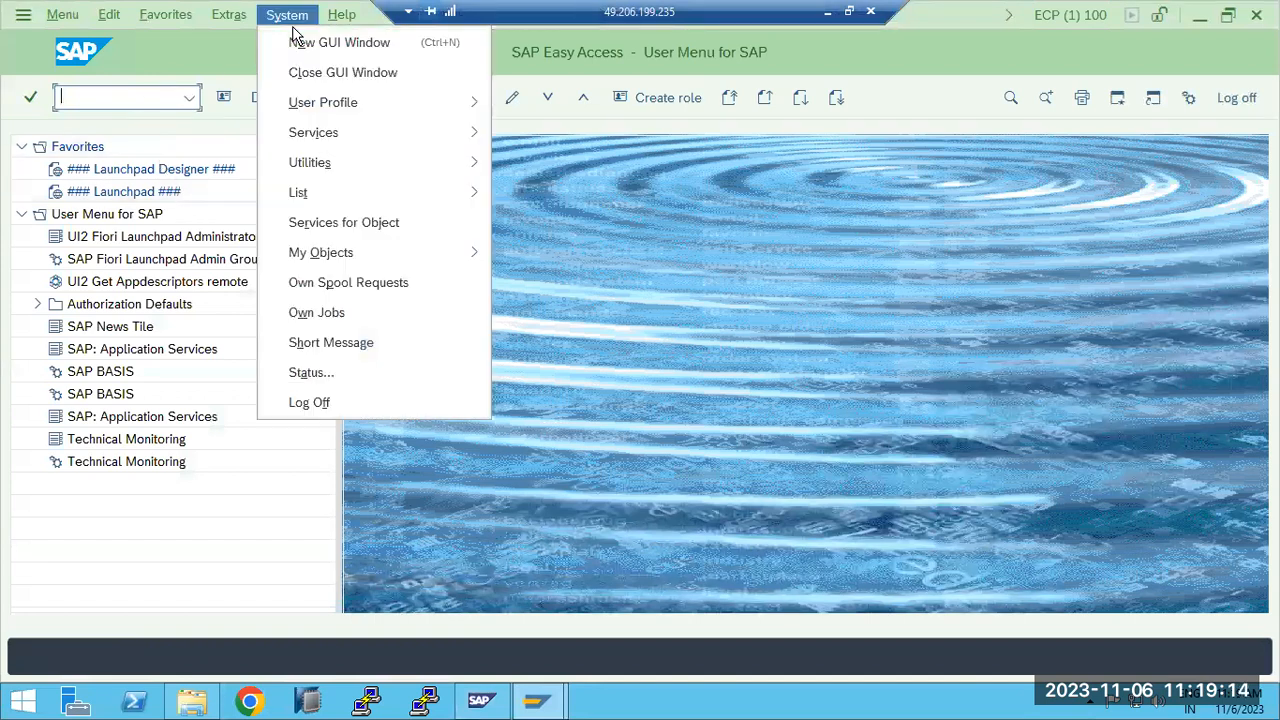
left_click(118, 96)
type("st22")
key("Return")
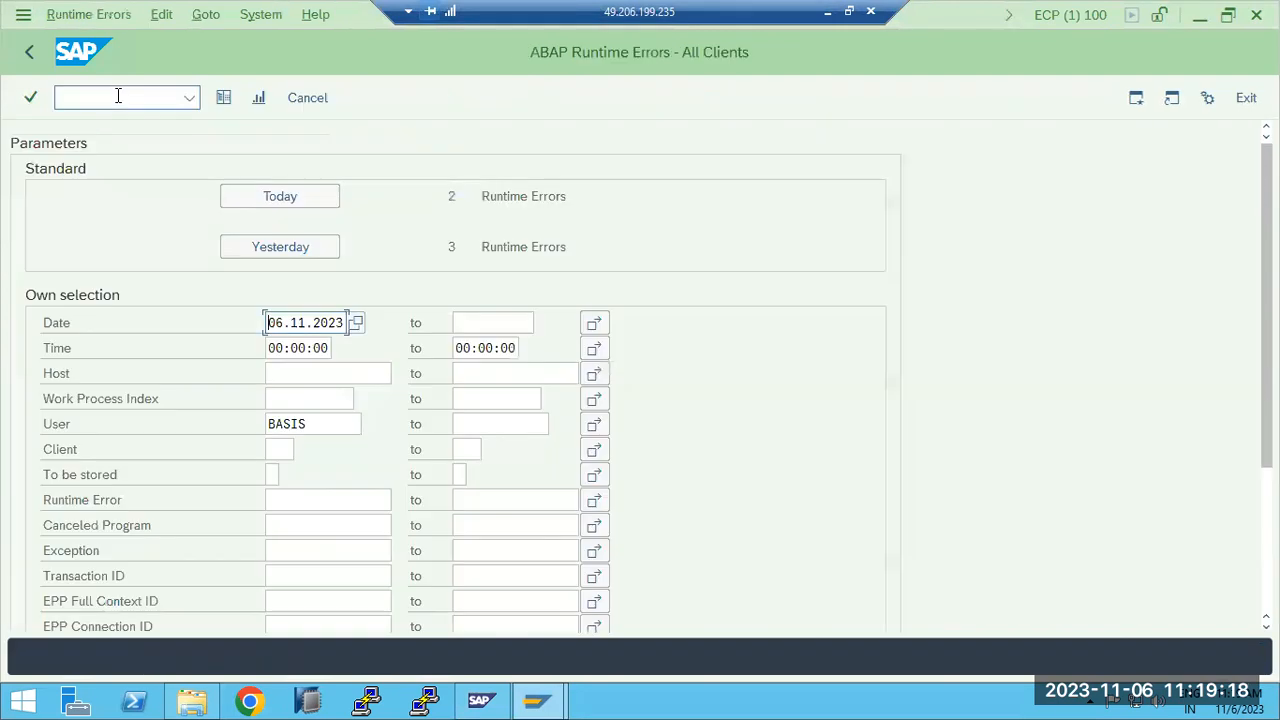
left_click(240, 248)
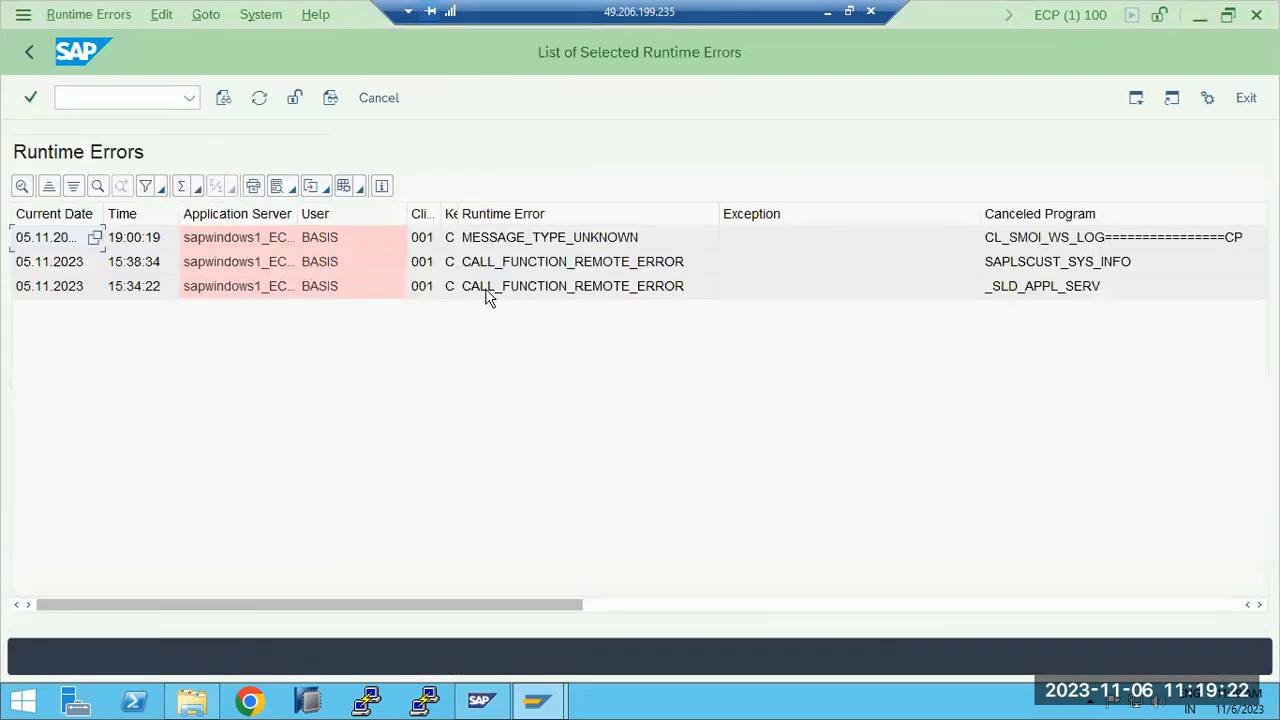
left_click(592, 261)
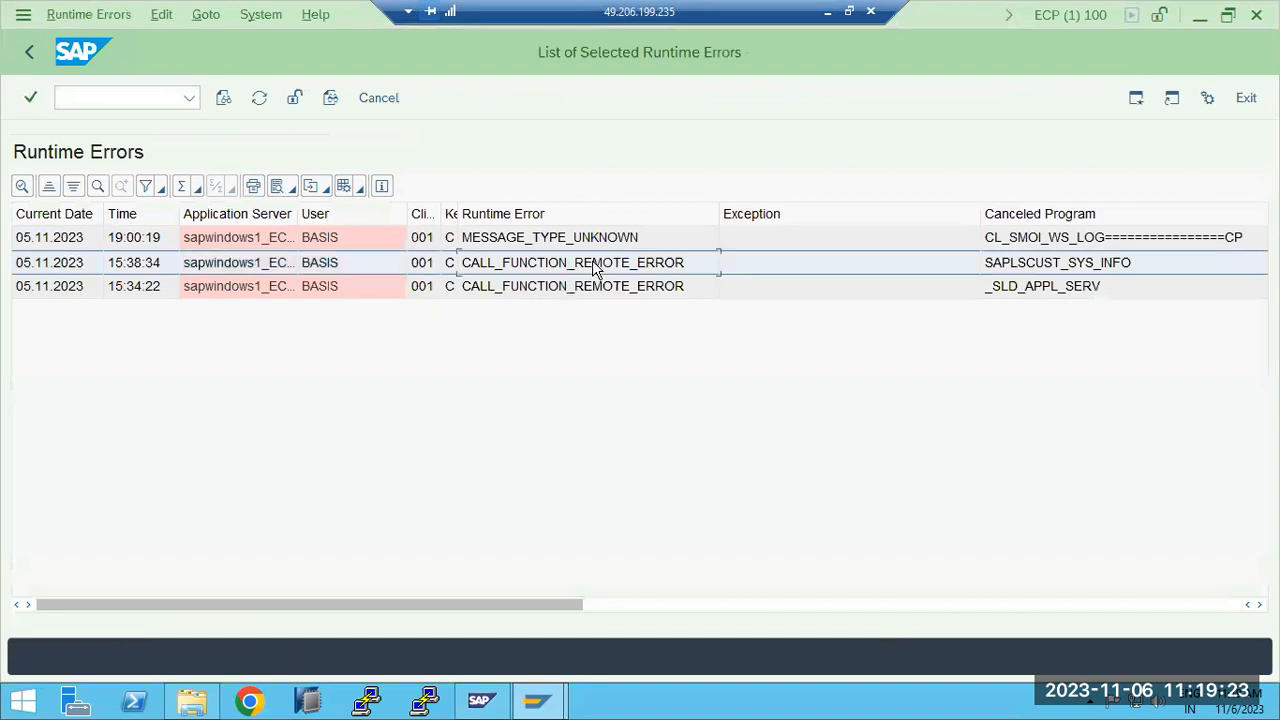
left_click(524, 240)
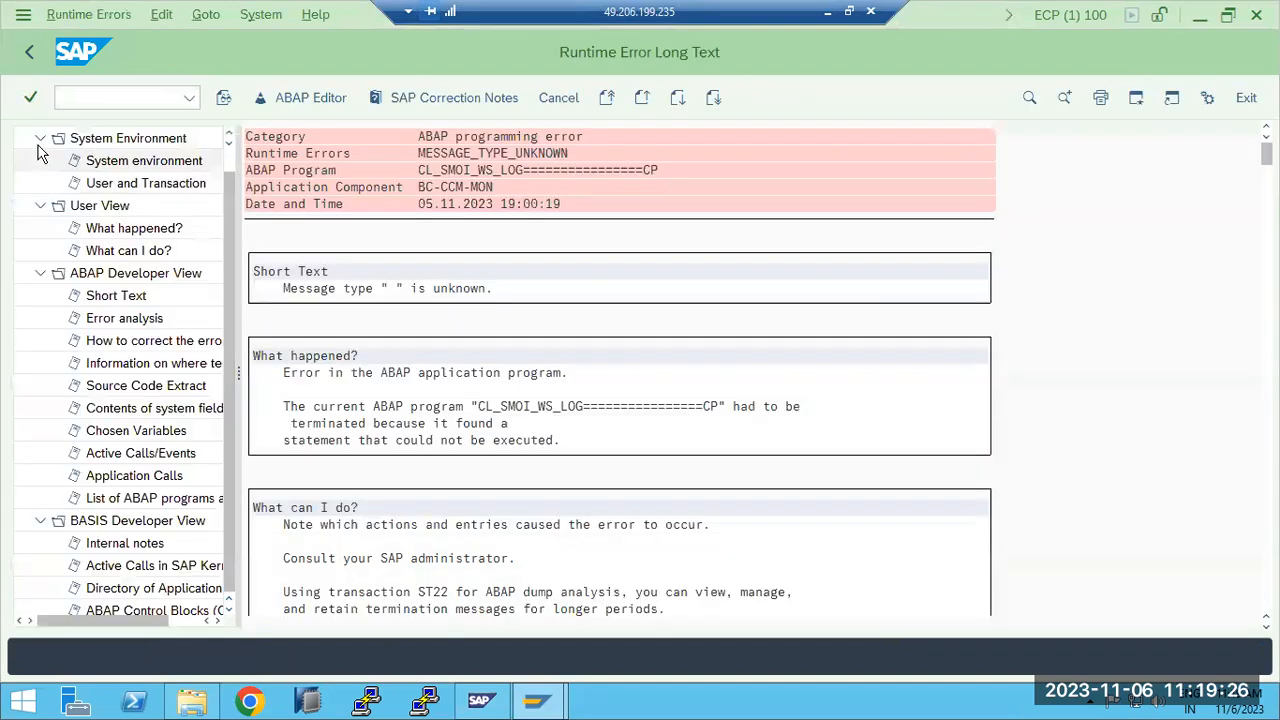
Step: Examine the dump's short text, error correction advice and termination information including the background job details, and return to the error list
left_click(379, 287)
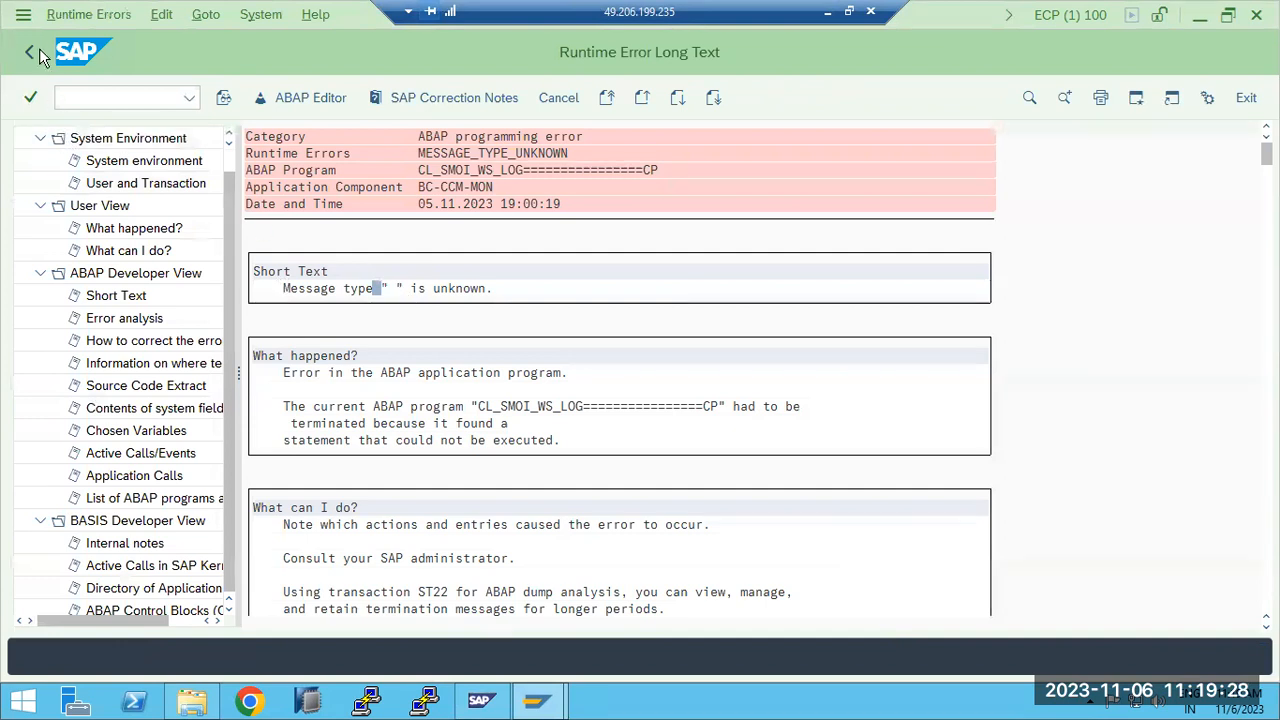
left_click(386, 286)
scroll(415, 495, "down", 2)
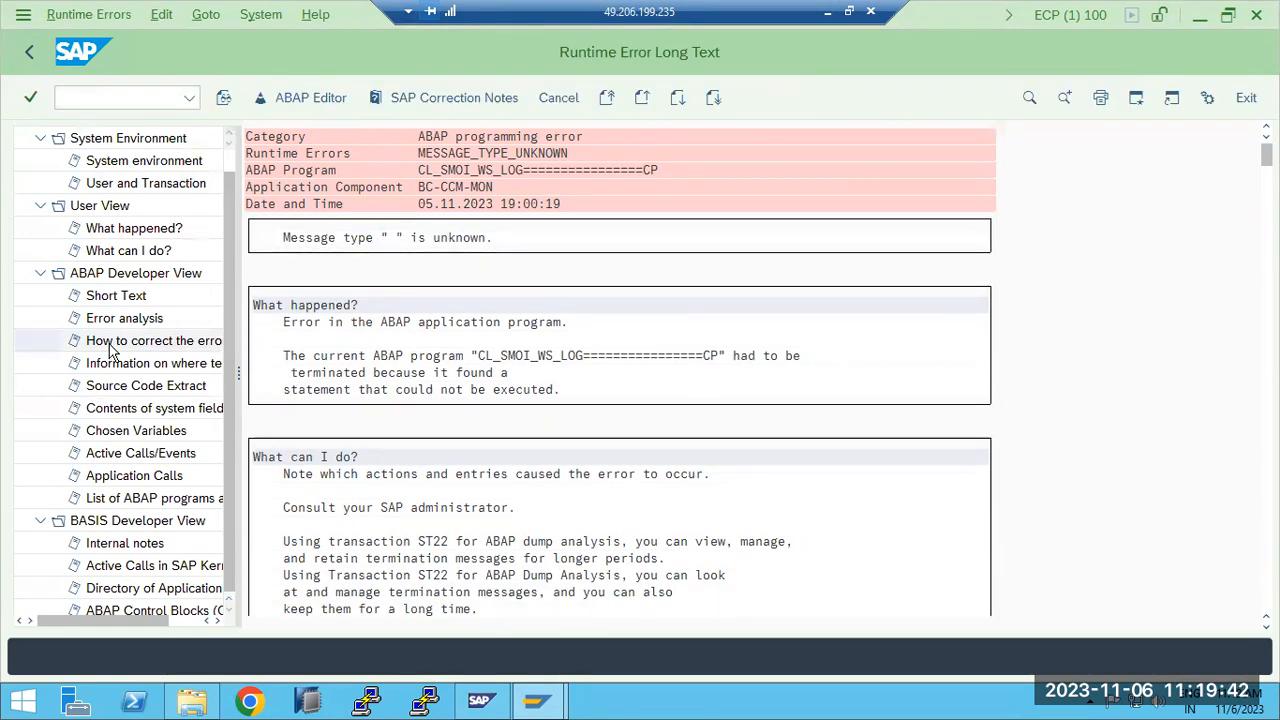
left_click(112, 342)
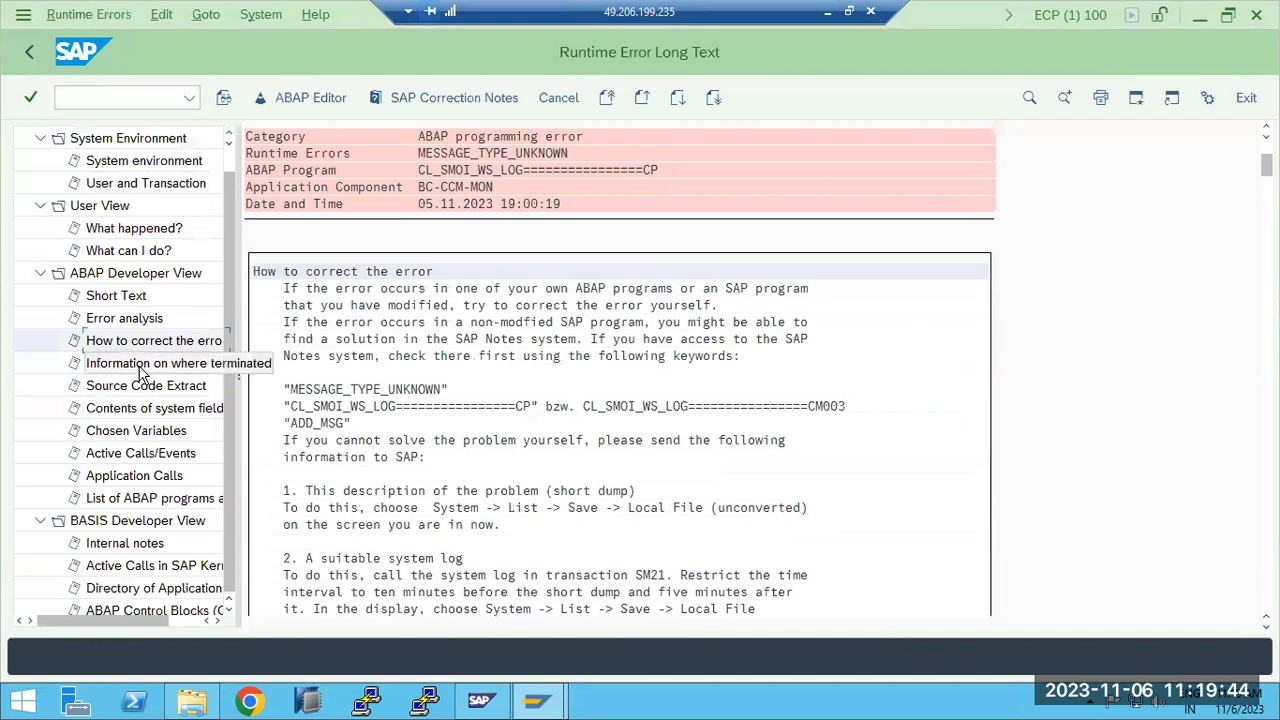
left_click(142, 366)
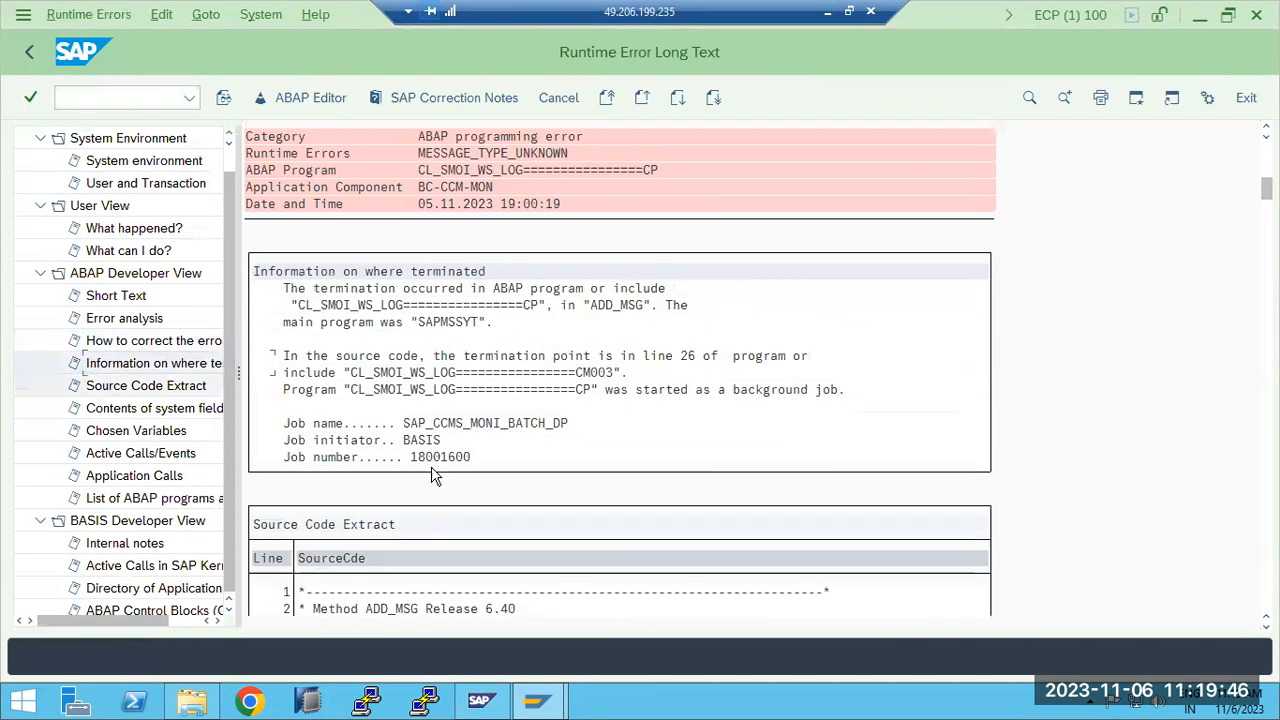
scroll(434, 474, "down", 2)
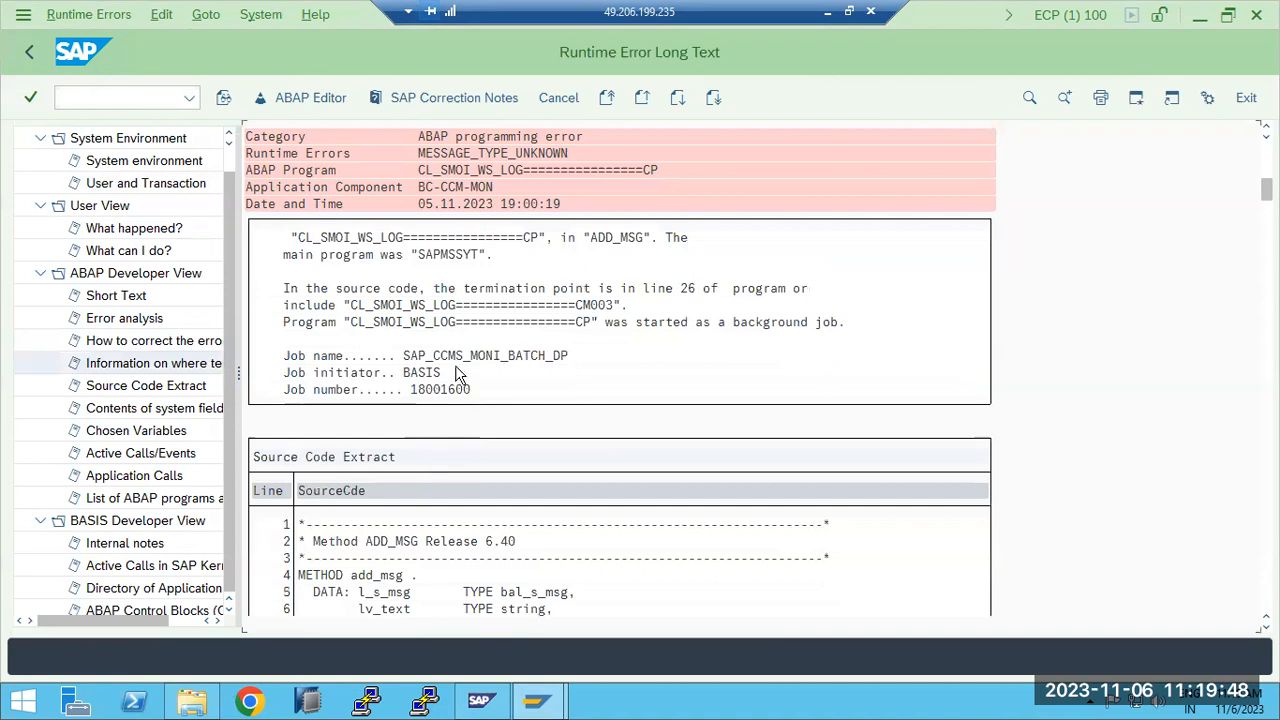
scroll(386, 537, "down", 2)
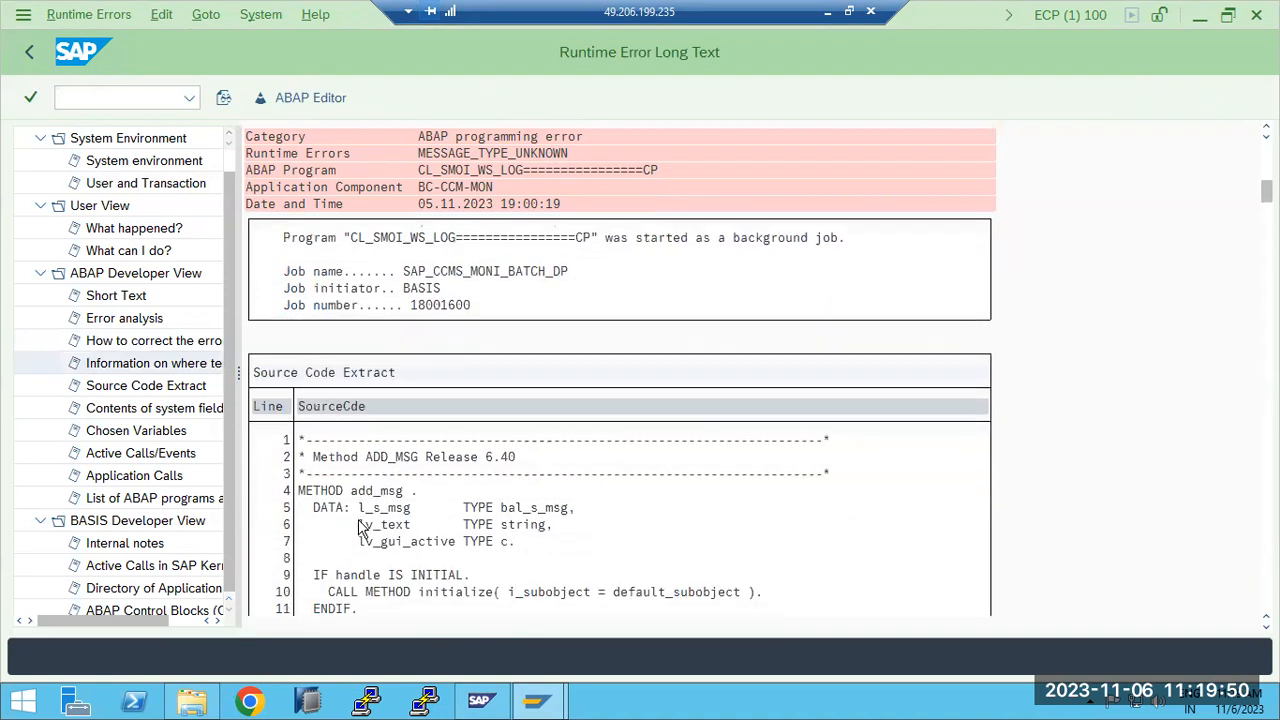
left_click(27, 51)
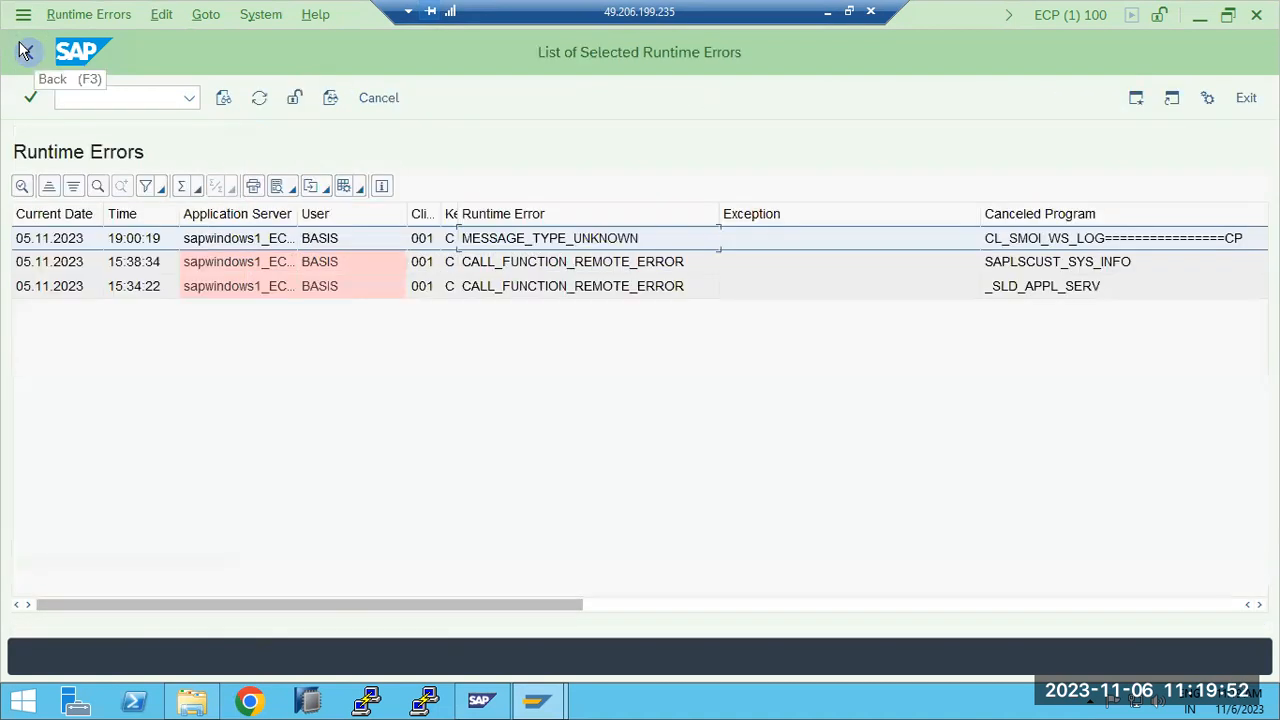
Step: Switch back to the SAP Management Console and check the open alerts and process list of ECD's instance sapwindows1 30
left_click(828, 12)
mouse_move(752, 701)
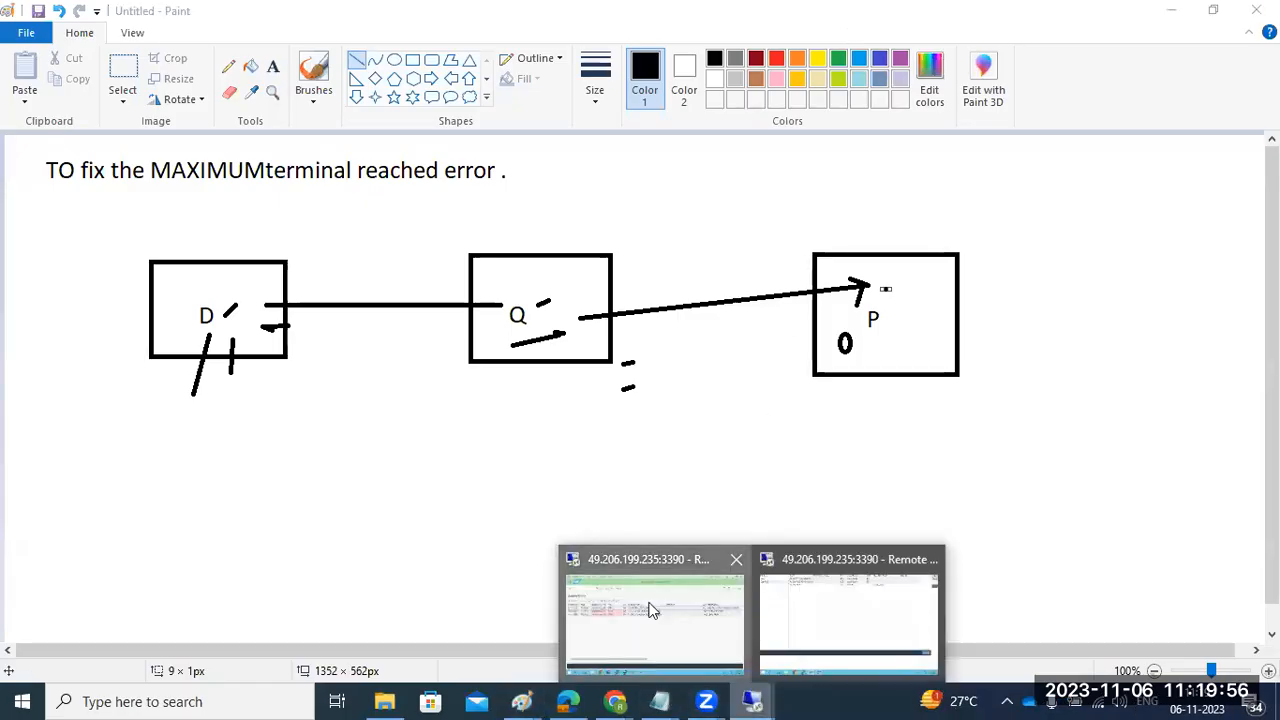
left_click(652, 610)
left_click(488, 698)
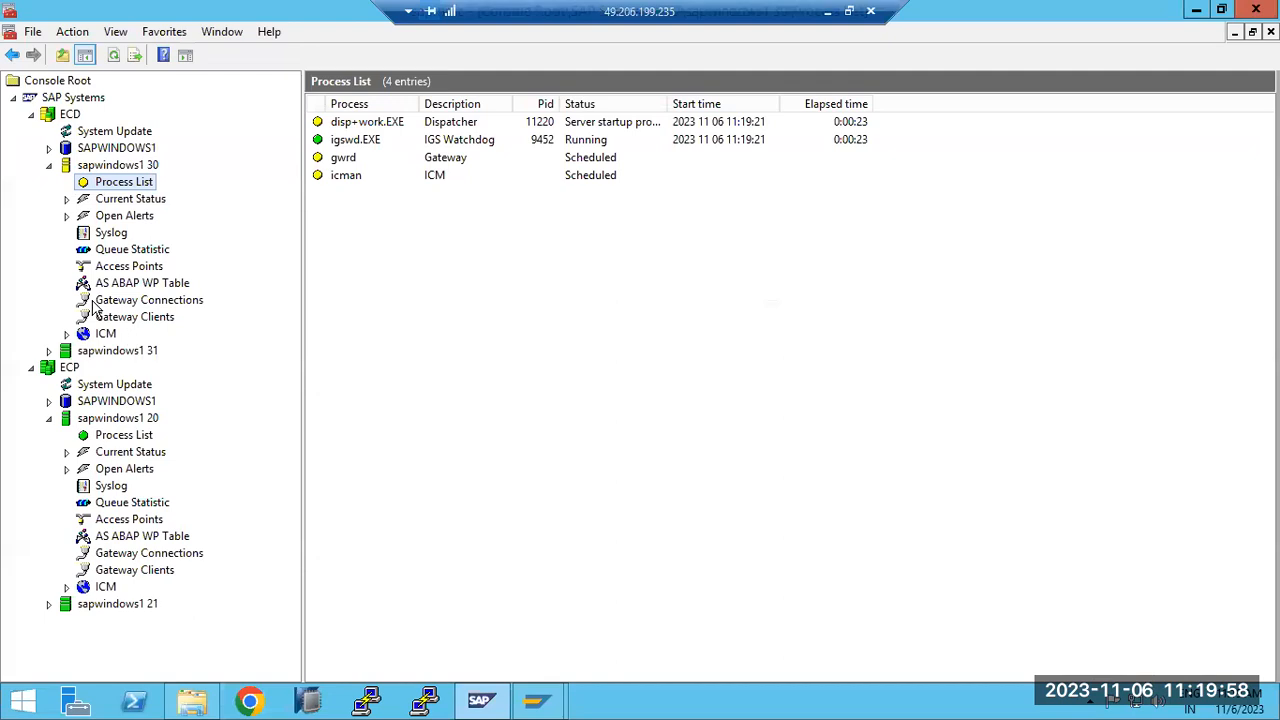
left_click(116, 215)
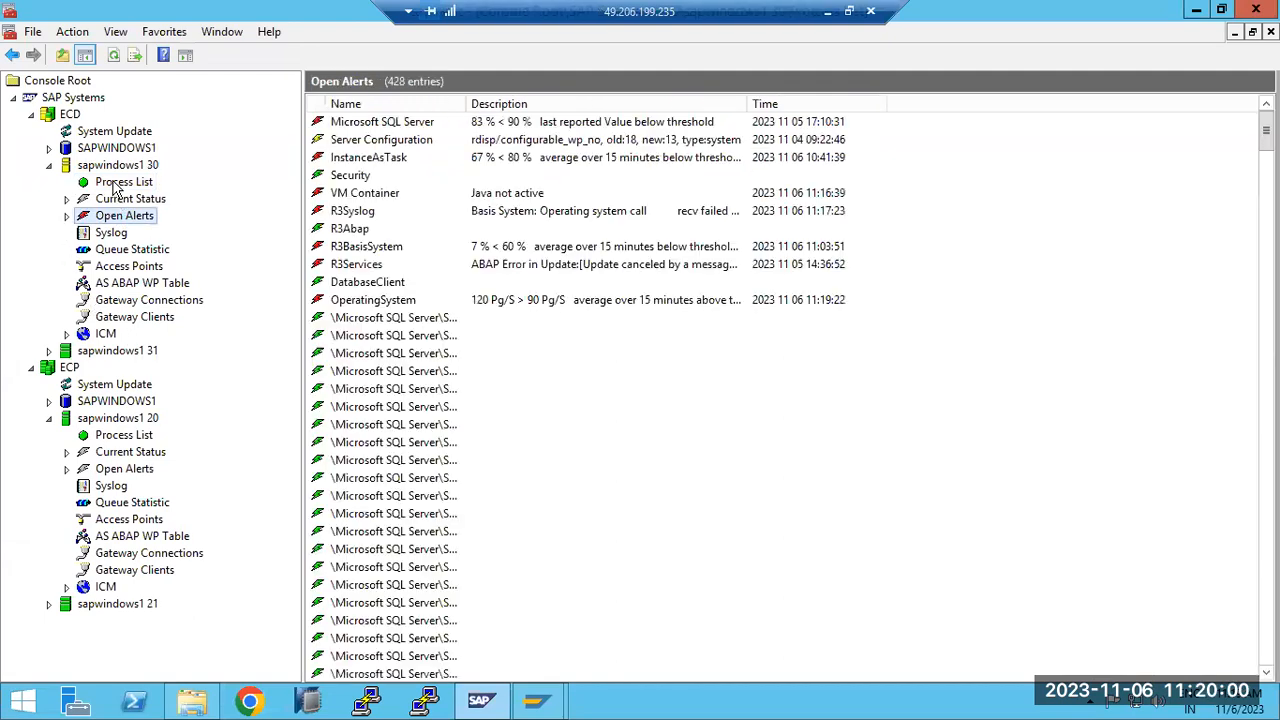
left_click(117, 184)
left_click(112, 165)
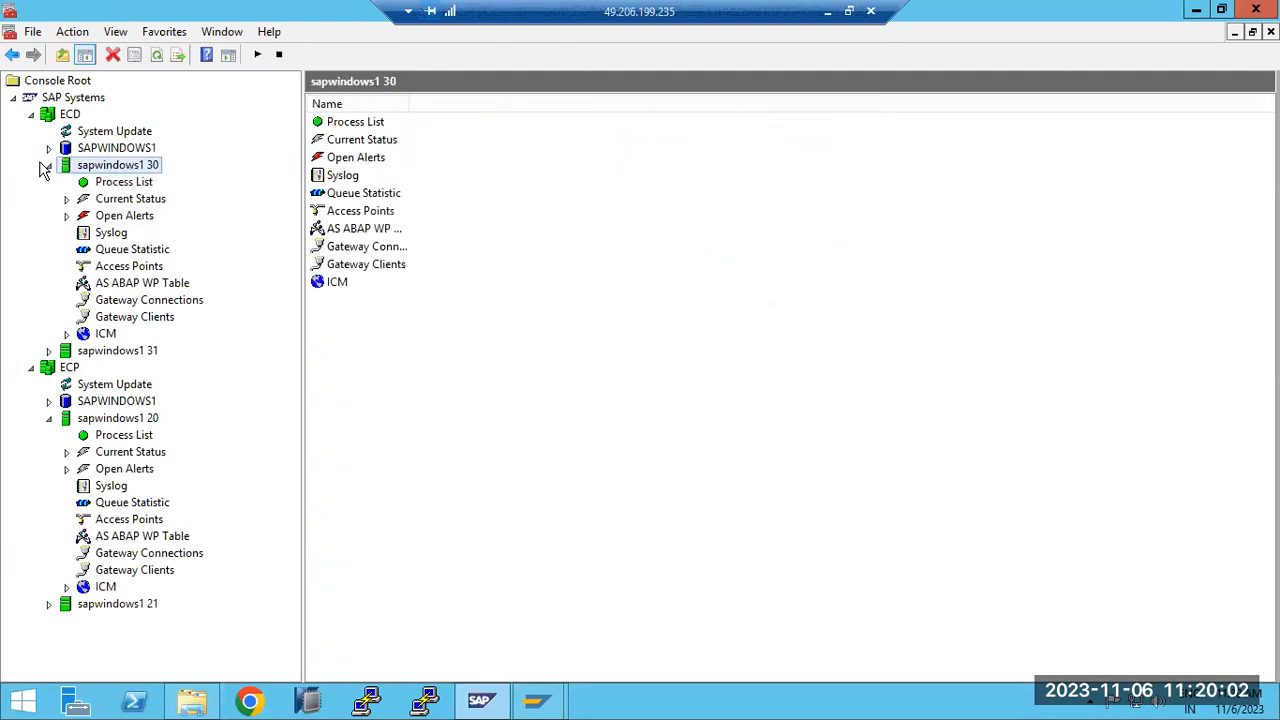
Step: Collapse the sapwindows1 30 instance and the ECD and ECP systems in the console tree
left_click(48, 165)
left_click(31, 114)
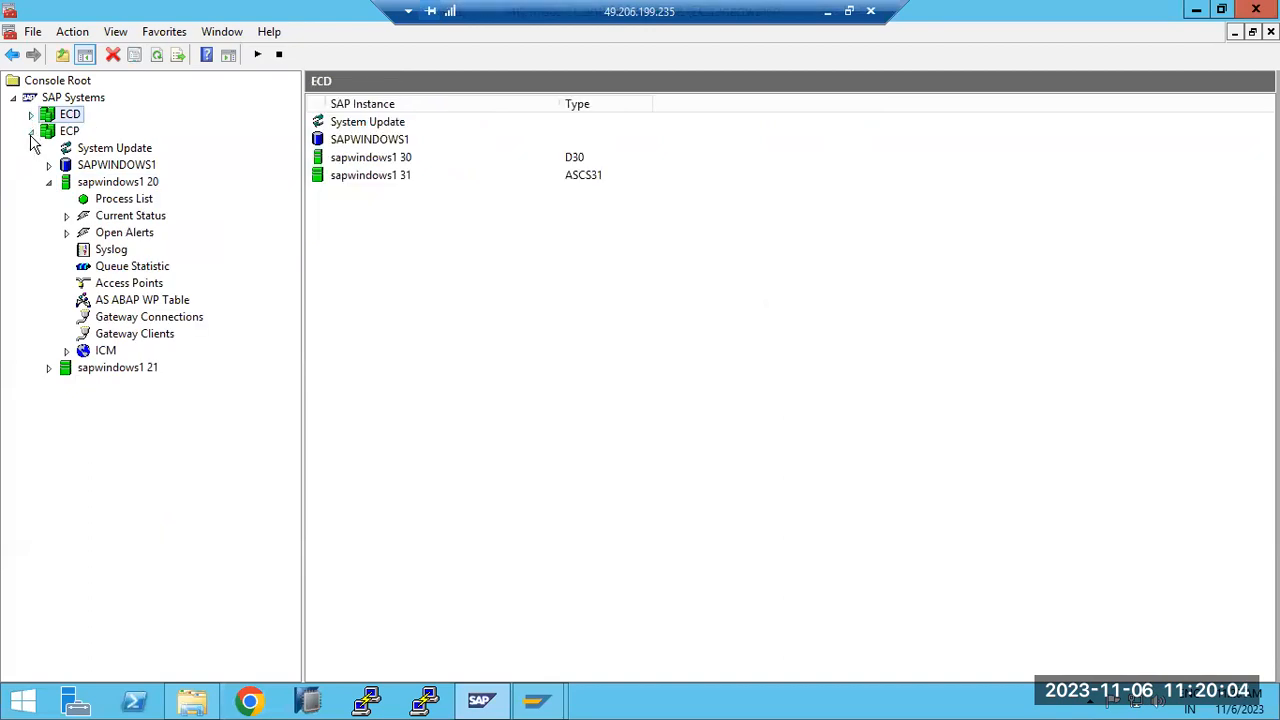
left_click(31, 131)
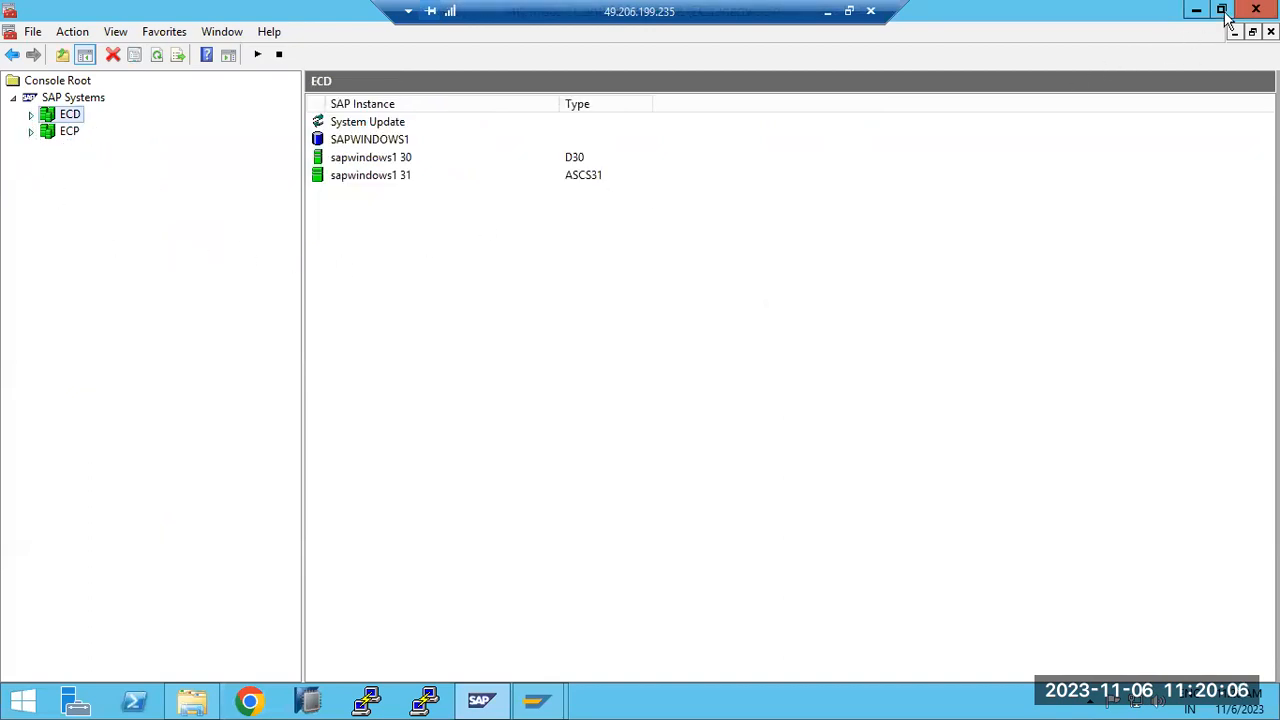
Step: Close the SAP Management Console without saving its settings and leave ECP's runtime error list for the SAP Easy Access menu
left_click(1256, 10)
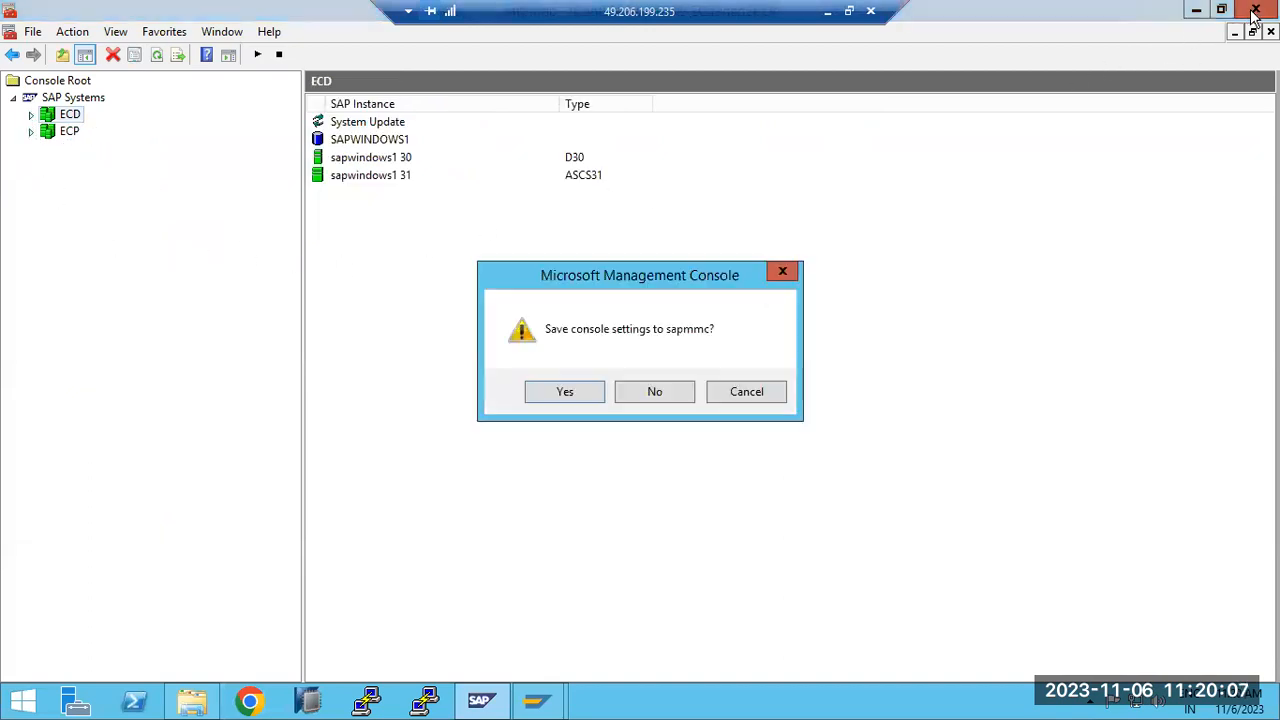
left_click(667, 391)
left_click(29, 52)
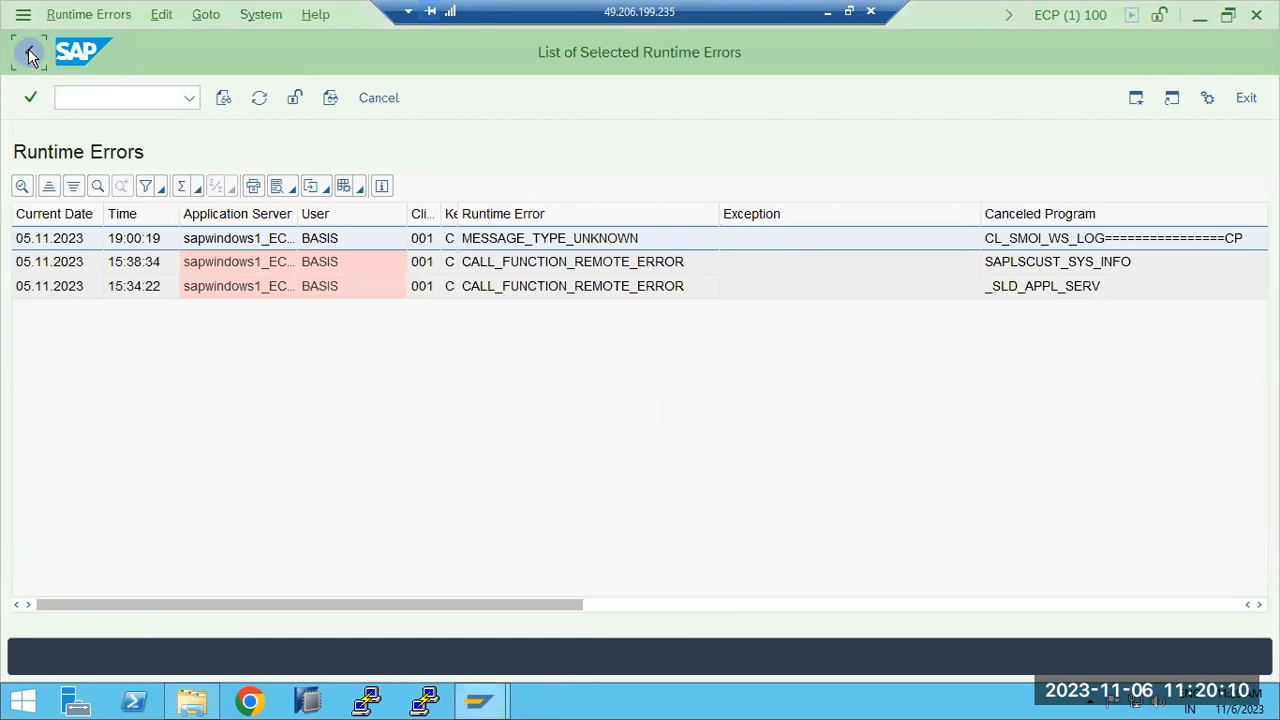
left_click(29, 52)
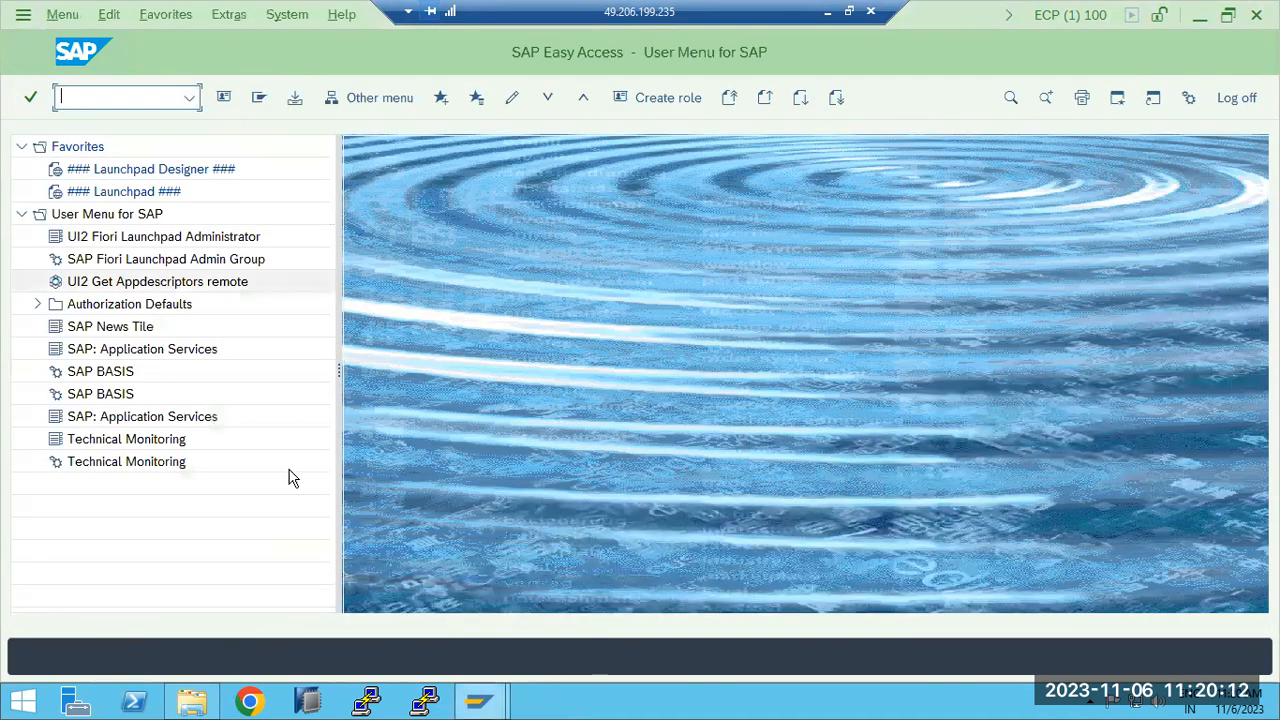
left_click(478, 700)
left_click(564, 616)
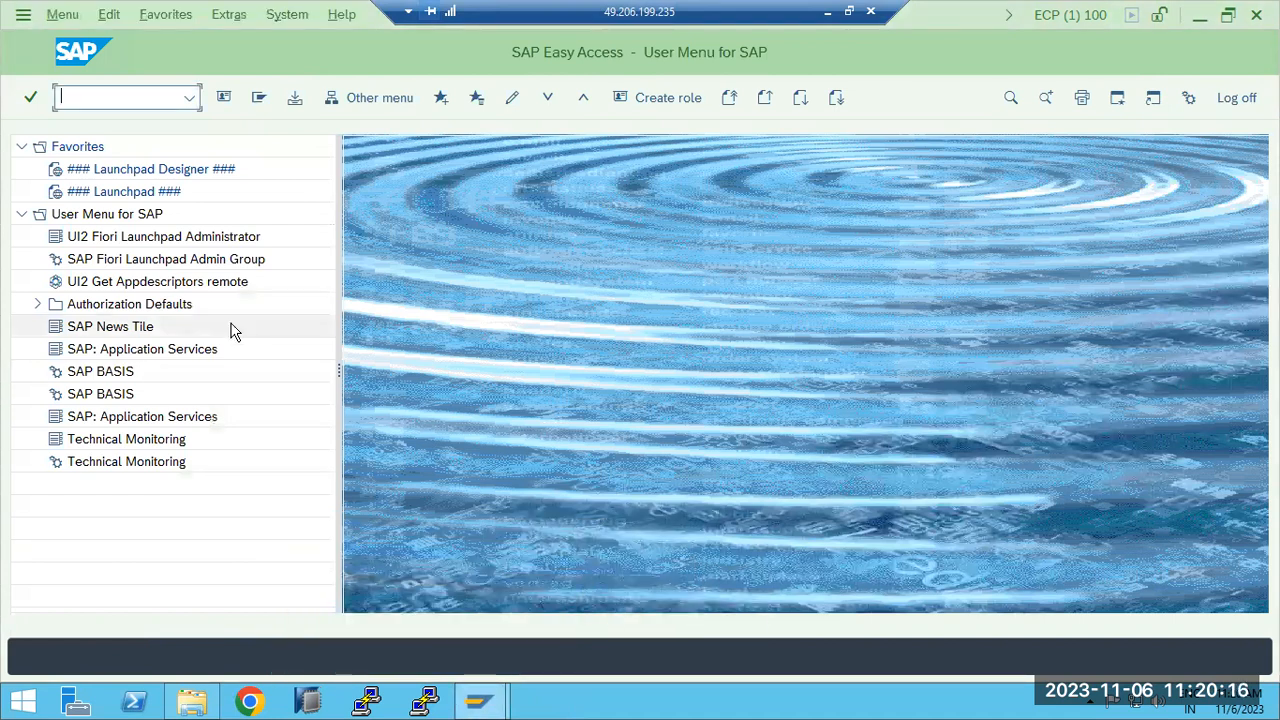
Step: Run transaction rz11 in ECP, display the details of parameter rdisp/tm_max_no and dismiss the Internet Explorer security message
left_click(286, 20)
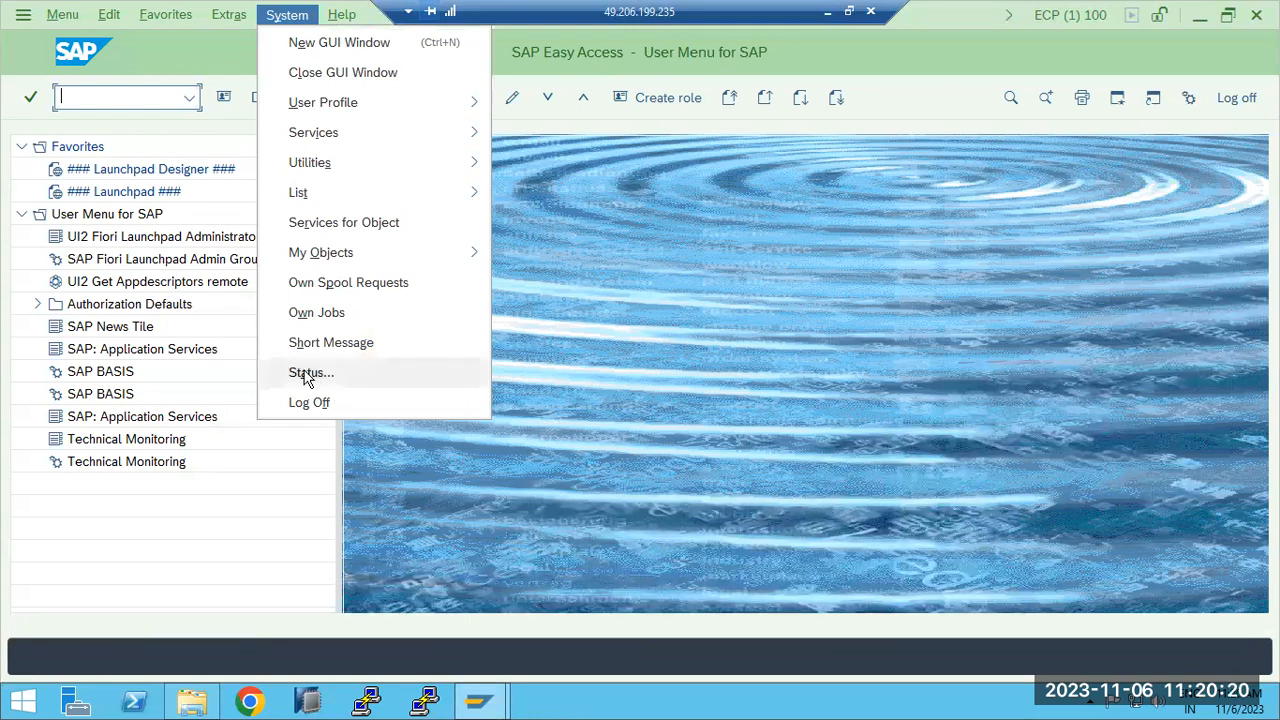
left_click(124, 94)
type("rz")
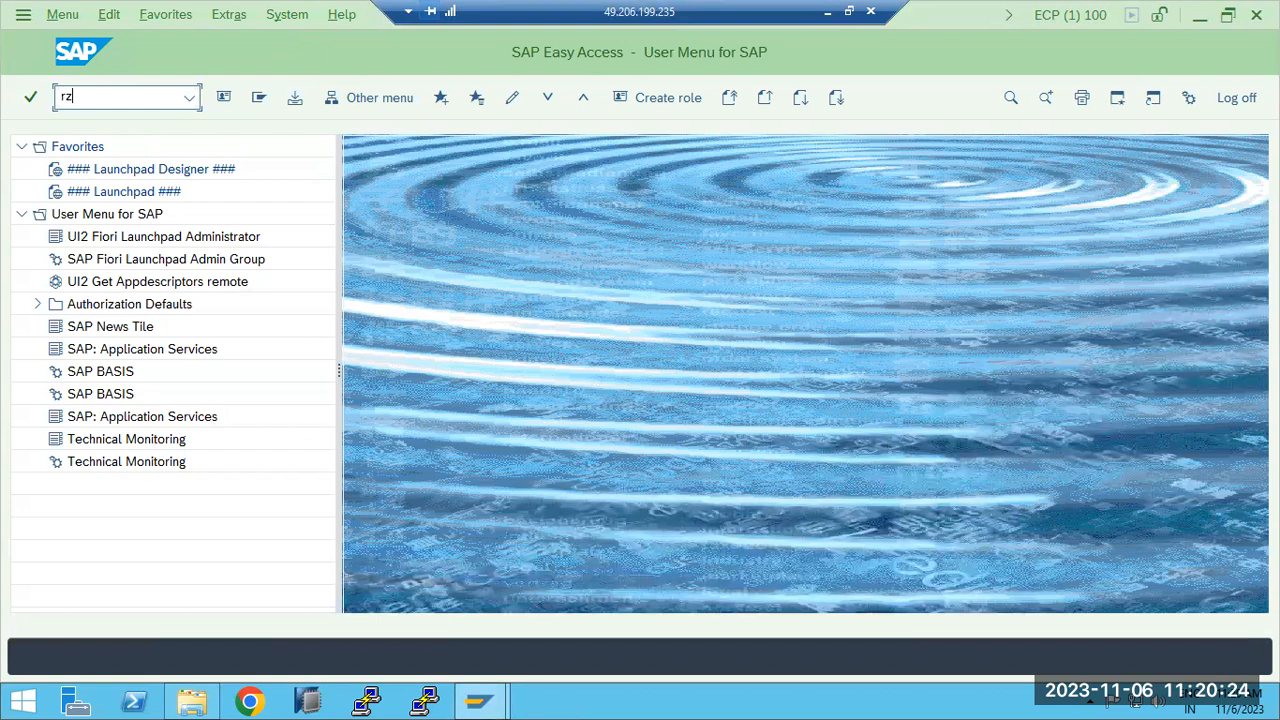
type("11")
key("Return")
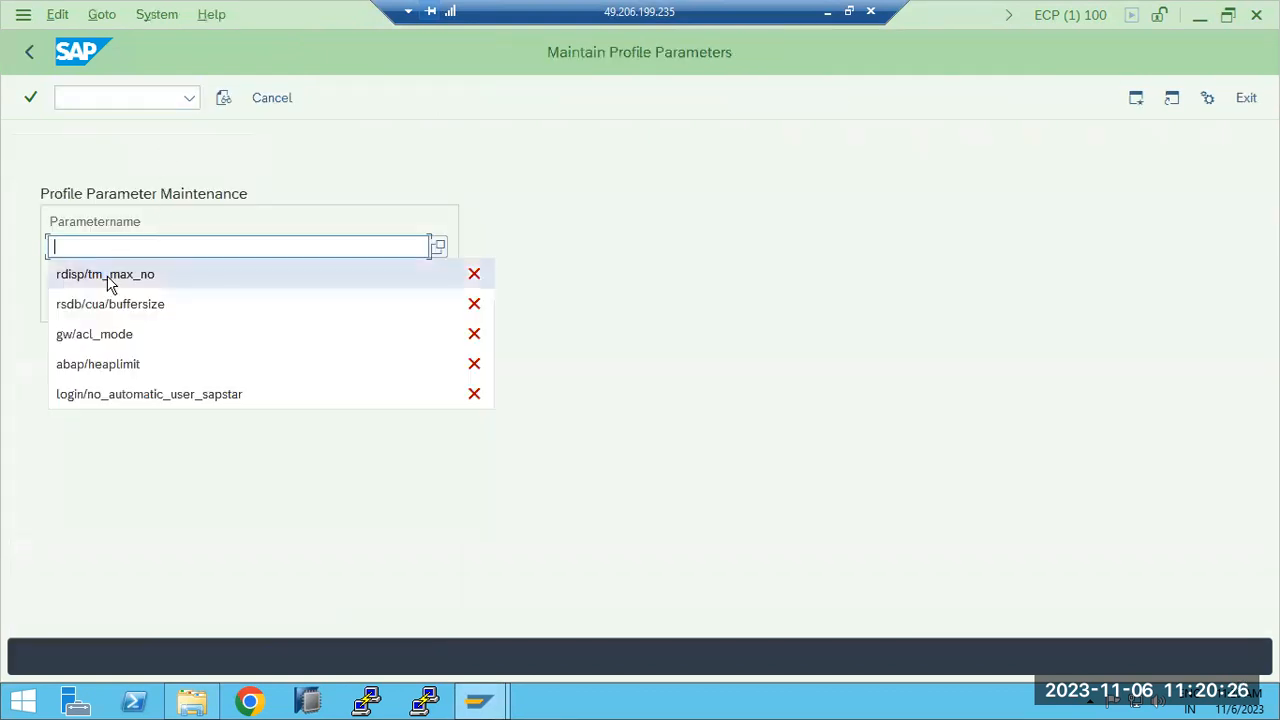
left_click(108, 276)
left_click(107, 296)
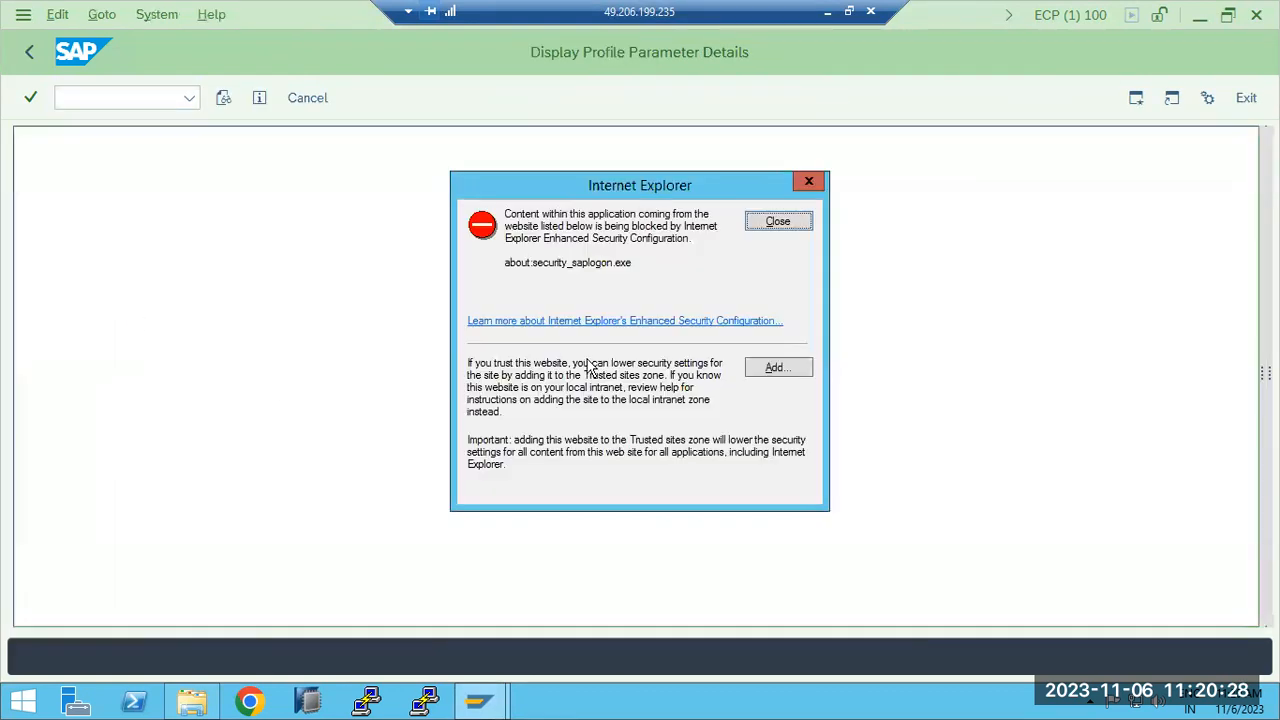
left_click(767, 227)
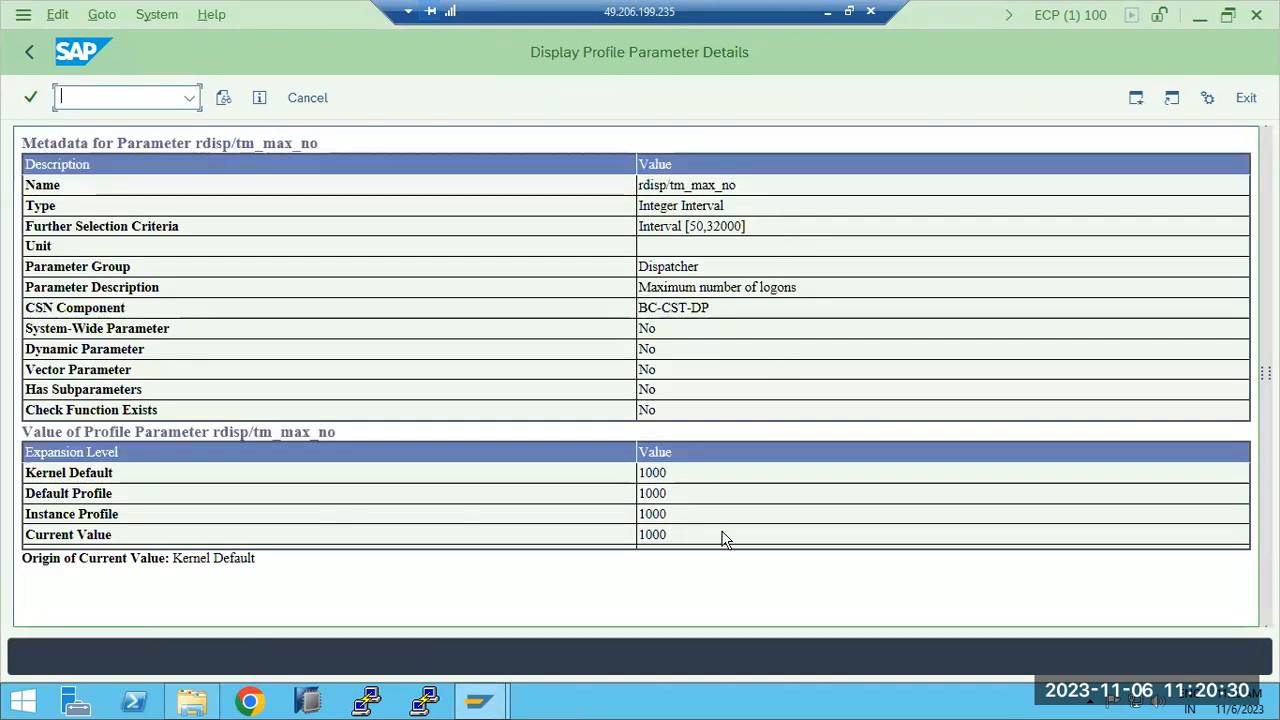
Step: Check the current value of rdisp/tm_max_no and return to the SAP Easy Access menu
left_click_drag(674, 545, 631, 543)
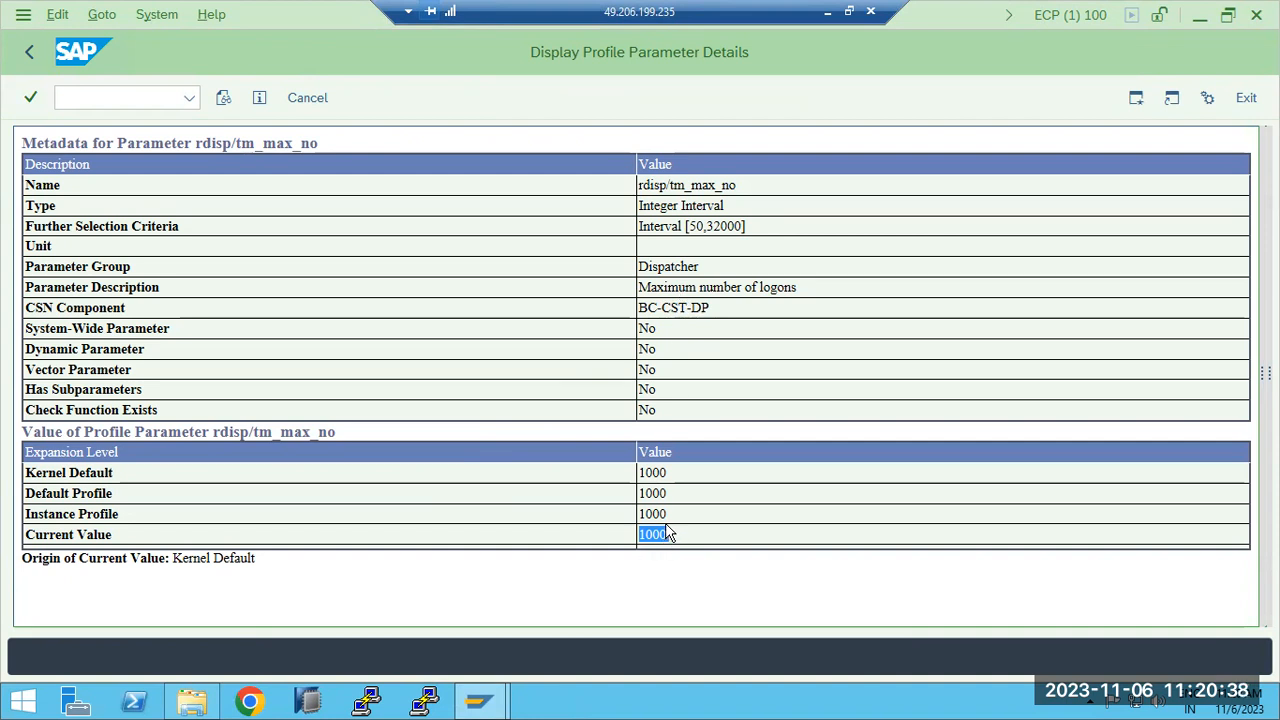
left_click(29, 52)
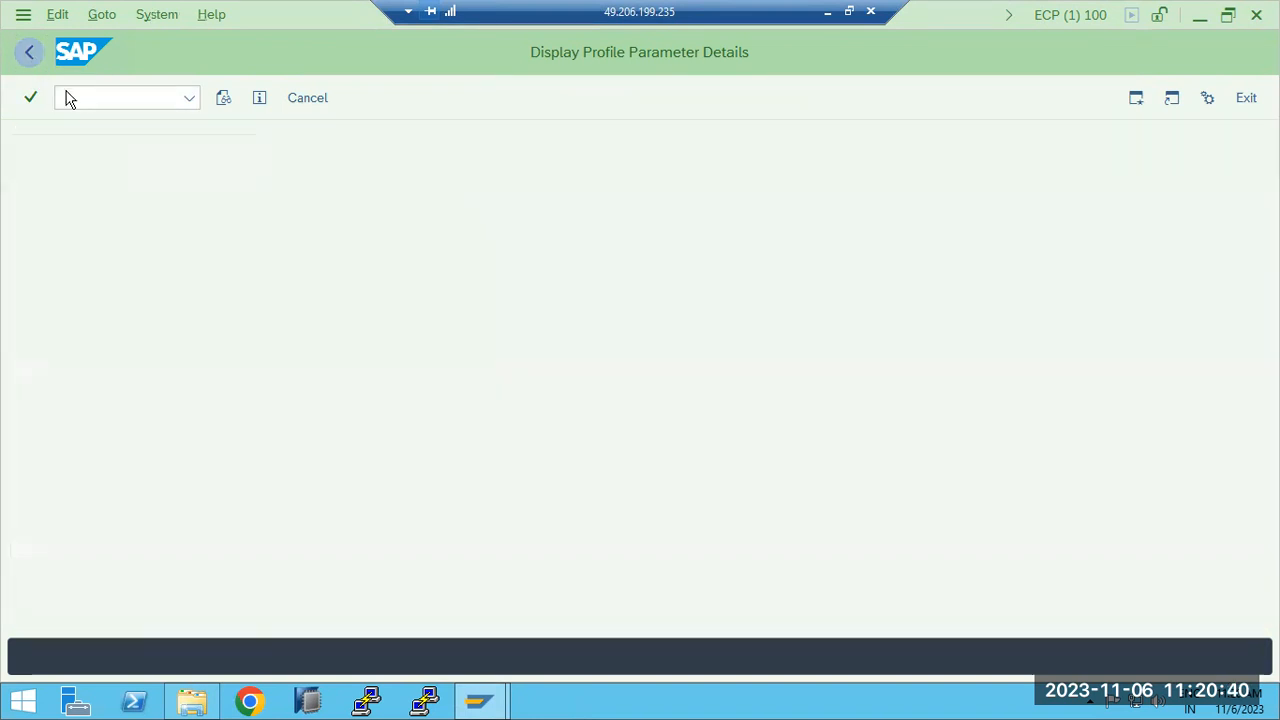
left_click(39, 48)
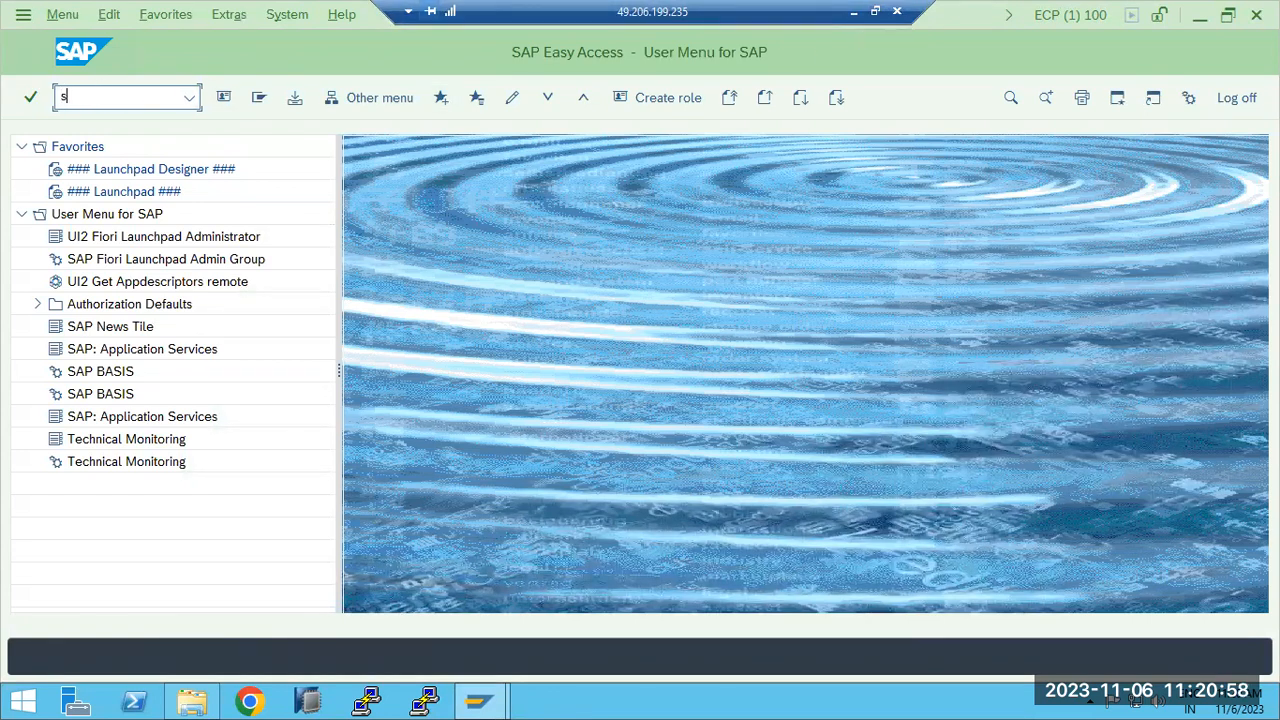
Step: Open the Transport Management System in ECP client 100 and check its TMS configuration status
key("Return")
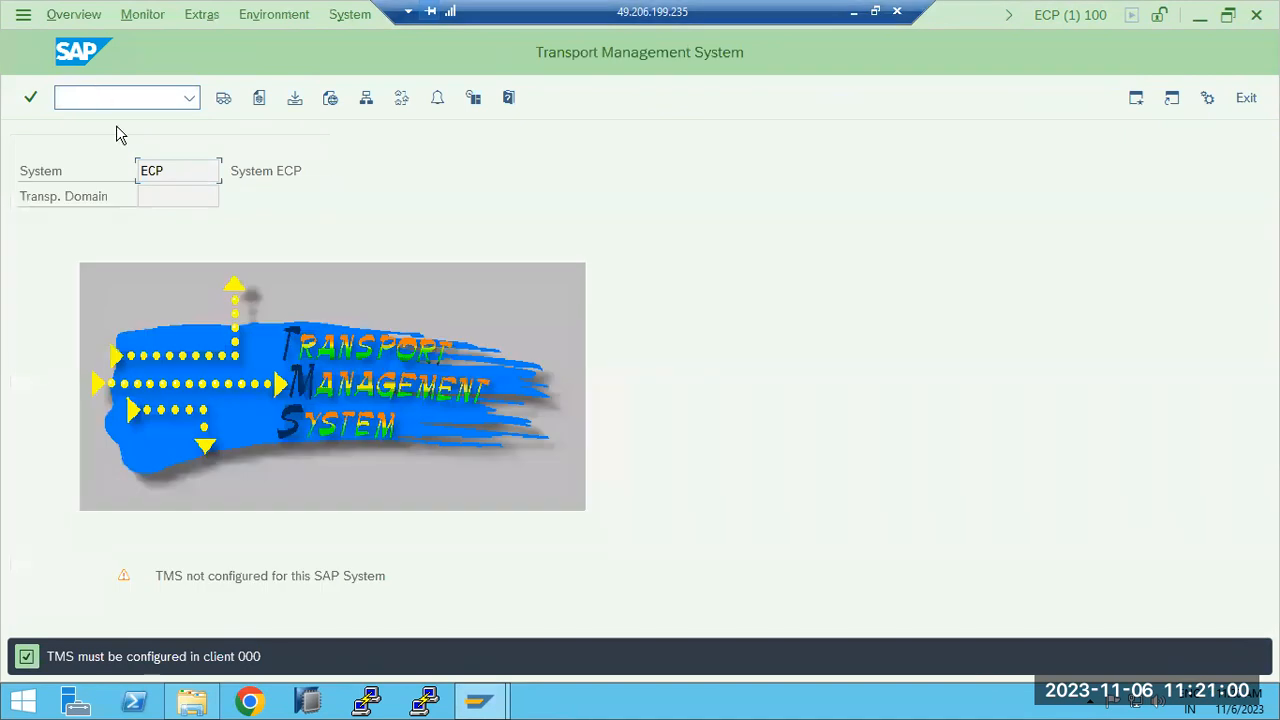
left_click_drag(222, 577, 314, 577)
Step: Switch to SAP Logon and open a new logon session for the SAP ECC production system ECP
mouse_move(478, 700)
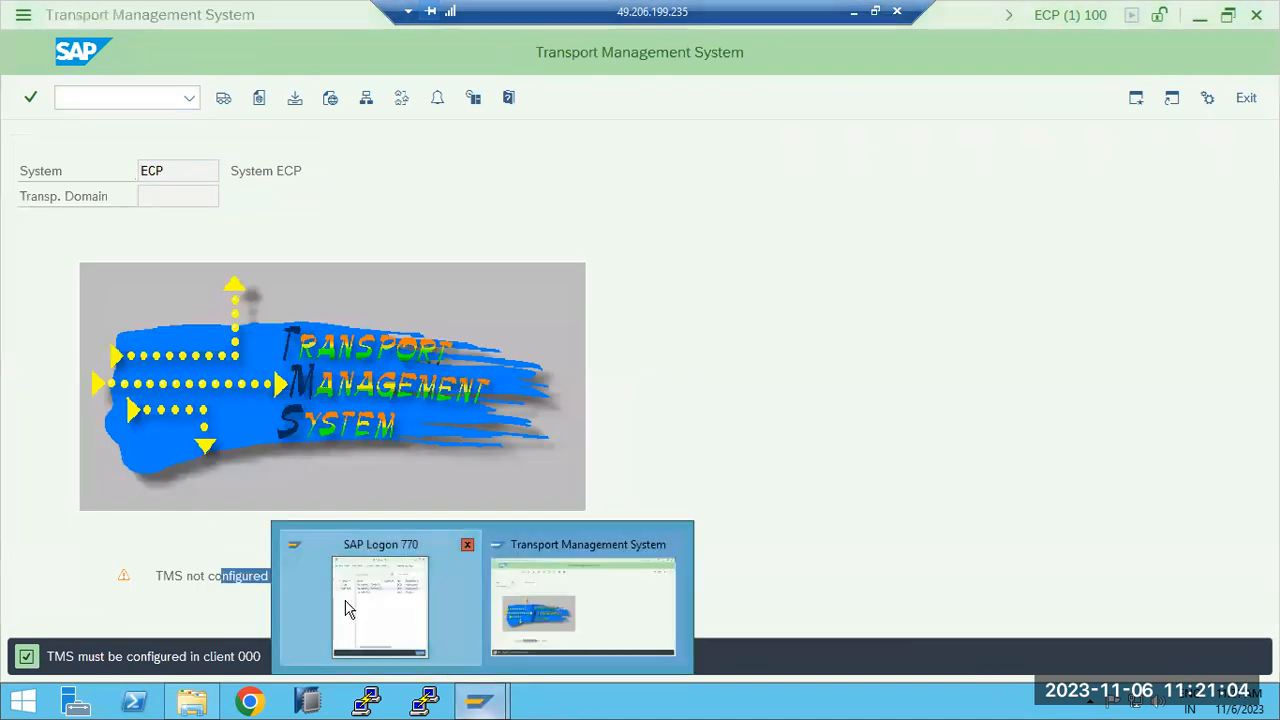
left_click(345, 605)
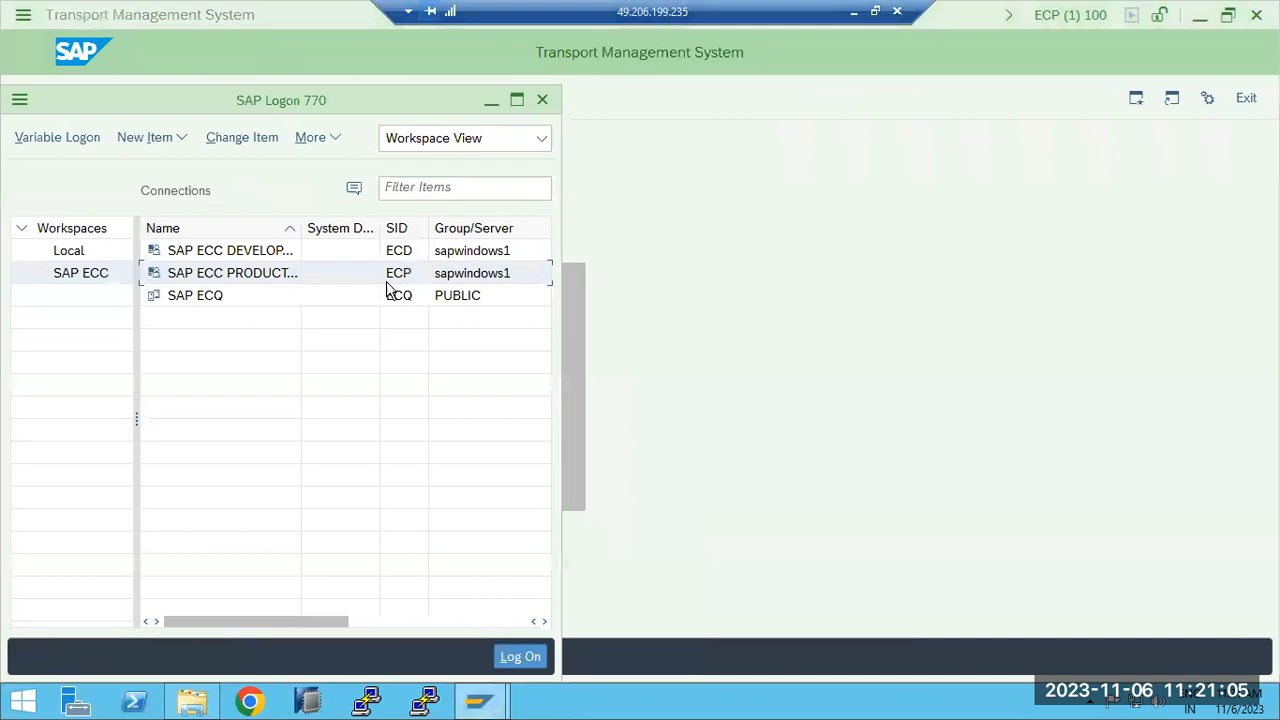
double_click(210, 273)
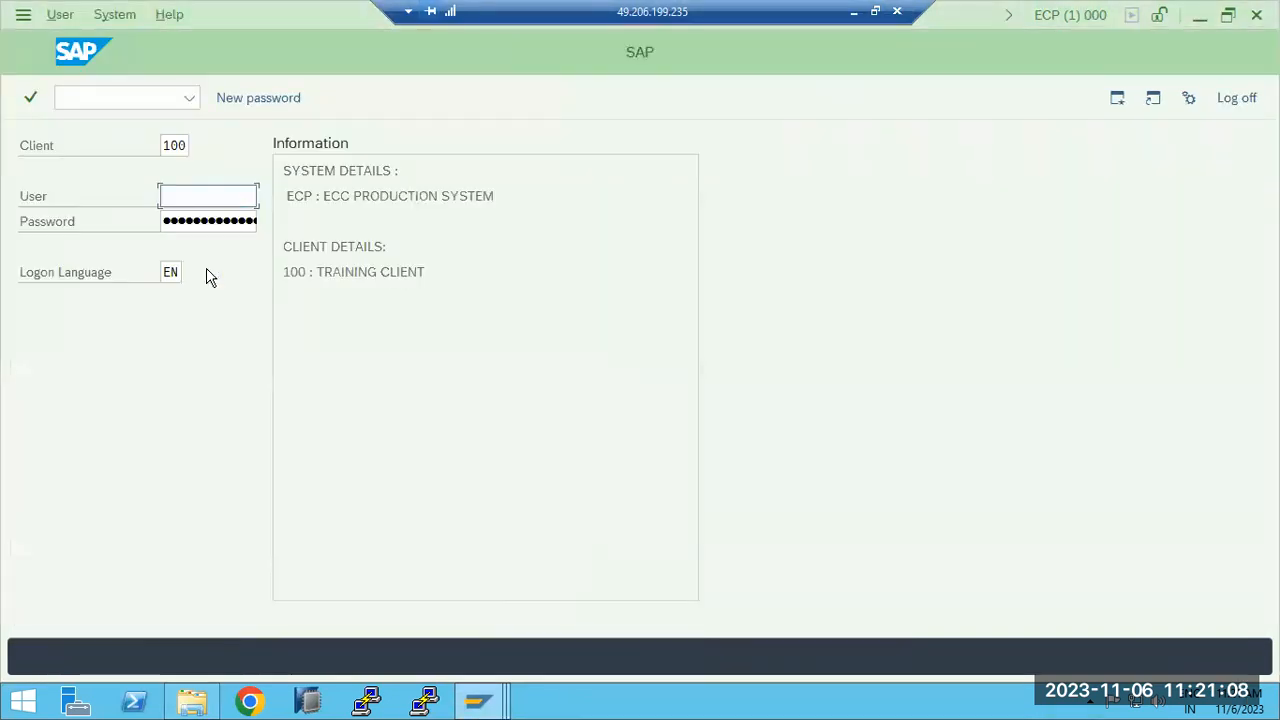